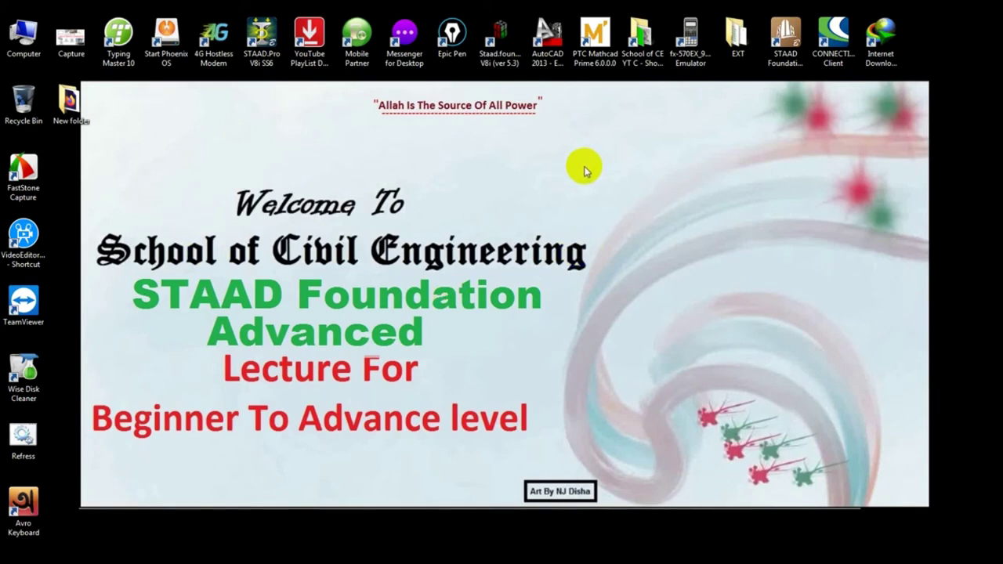
- Launch STAAD Foundation Advanced from the desktop and maximize its window
click(784, 35)
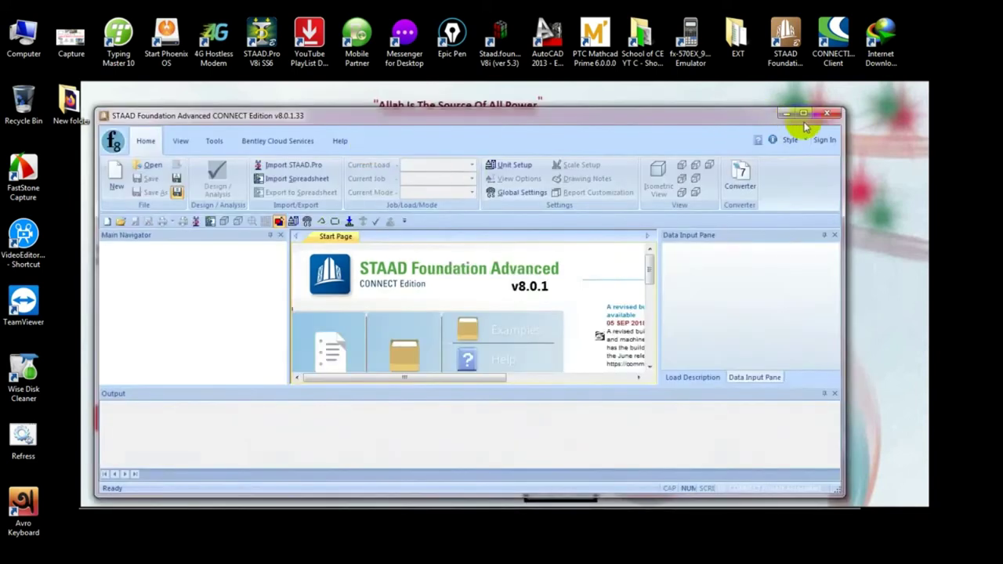
click(803, 114)
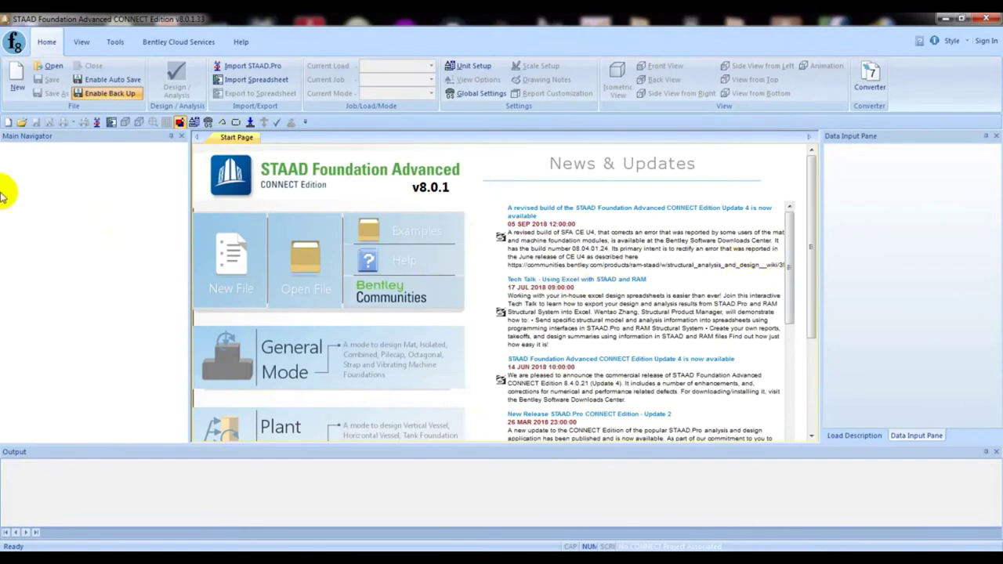
- Create a new Foundation Toolkit project and expand its Project Info branch
click(16, 76)
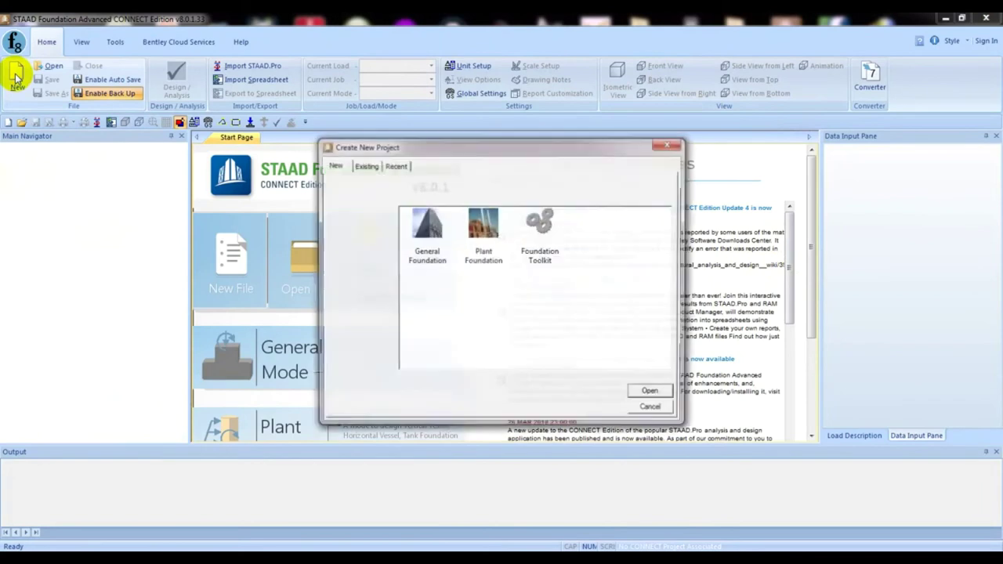
click(551, 225)
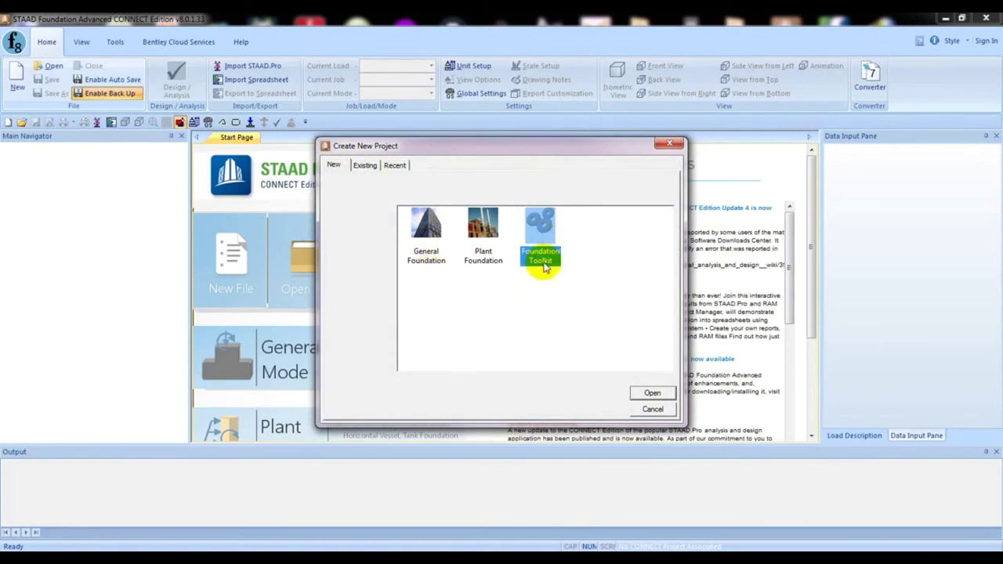
click(537, 332)
click(559, 230)
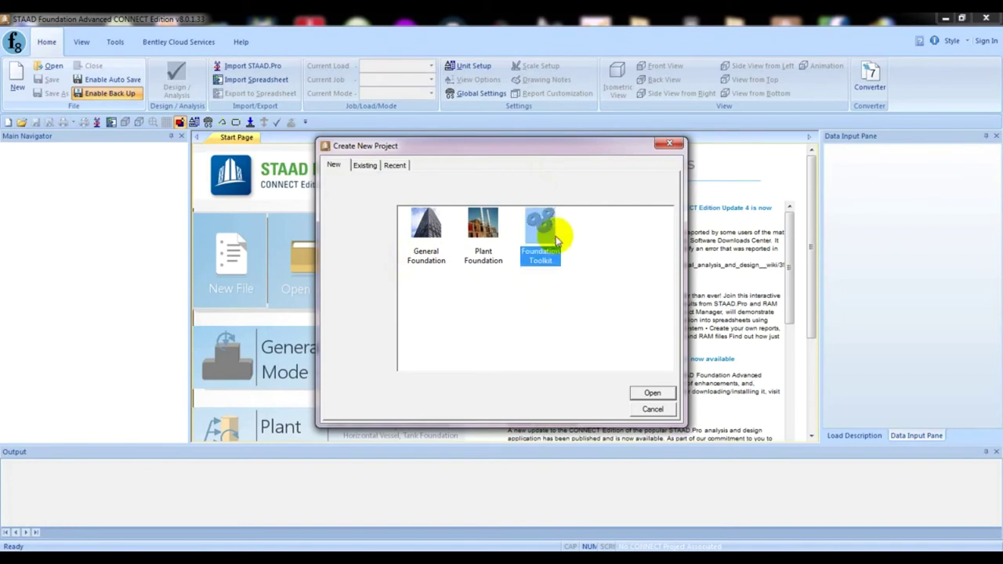
click(564, 227)
click(548, 227)
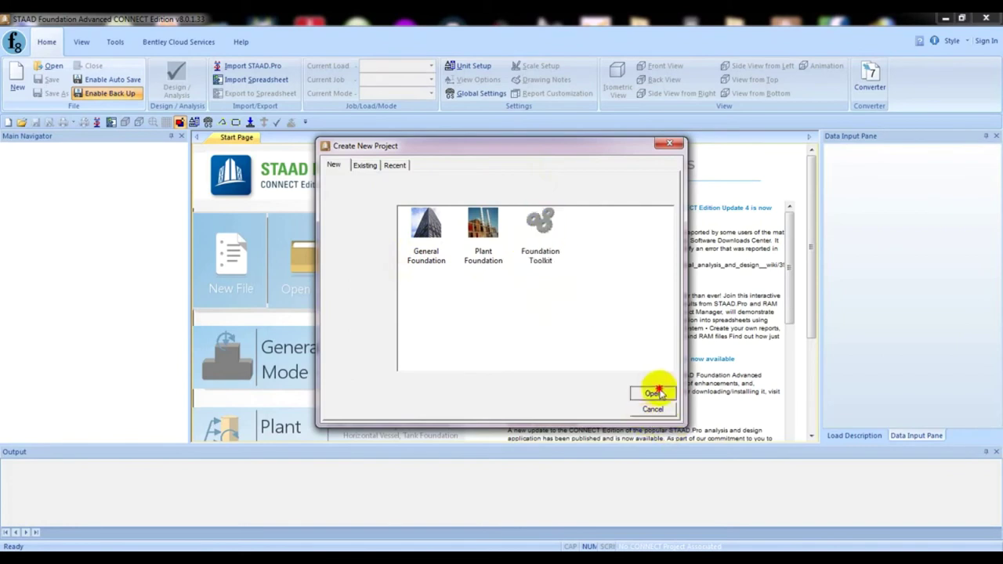
click(657, 393)
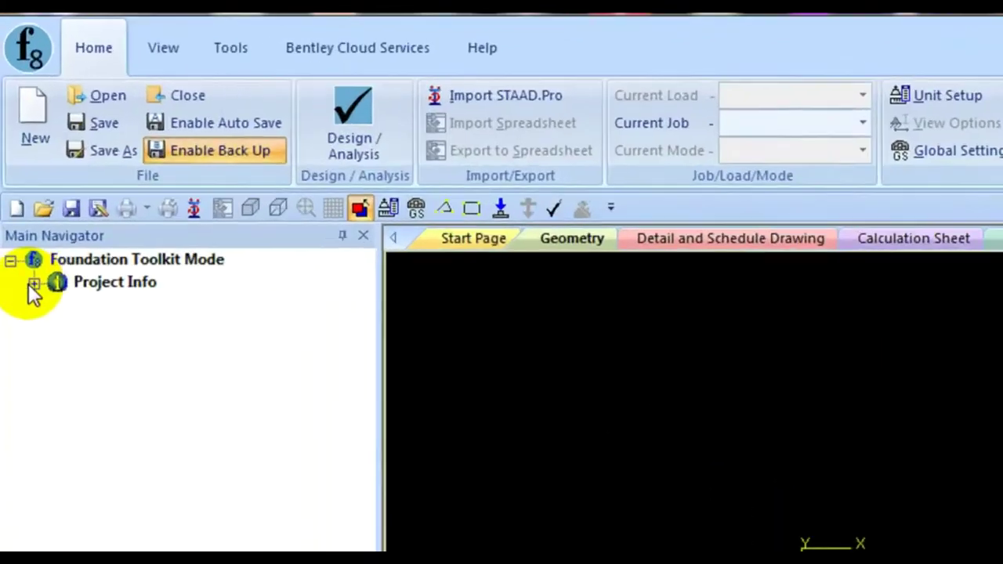
click(18, 160)
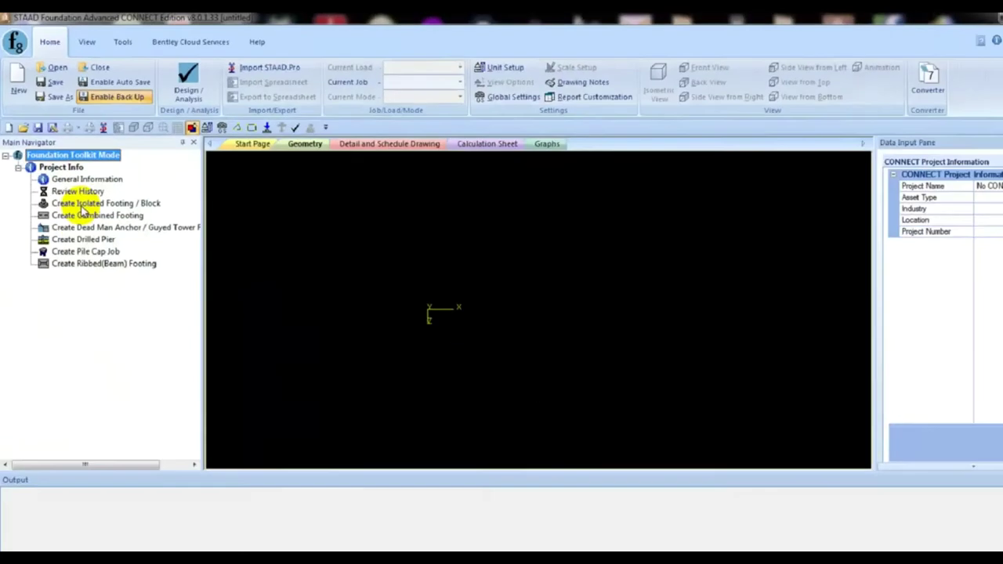
click(152, 354)
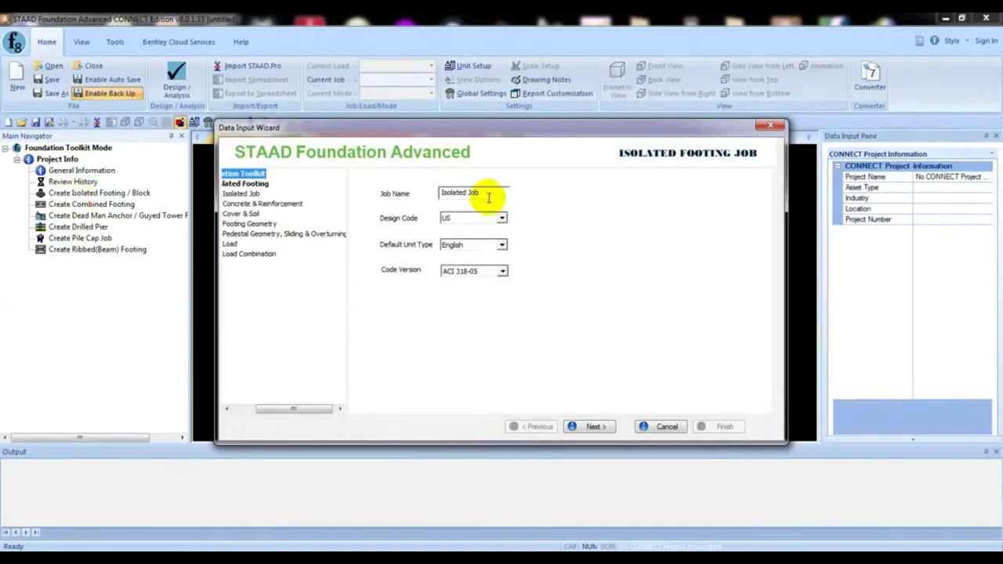
click(501, 217)
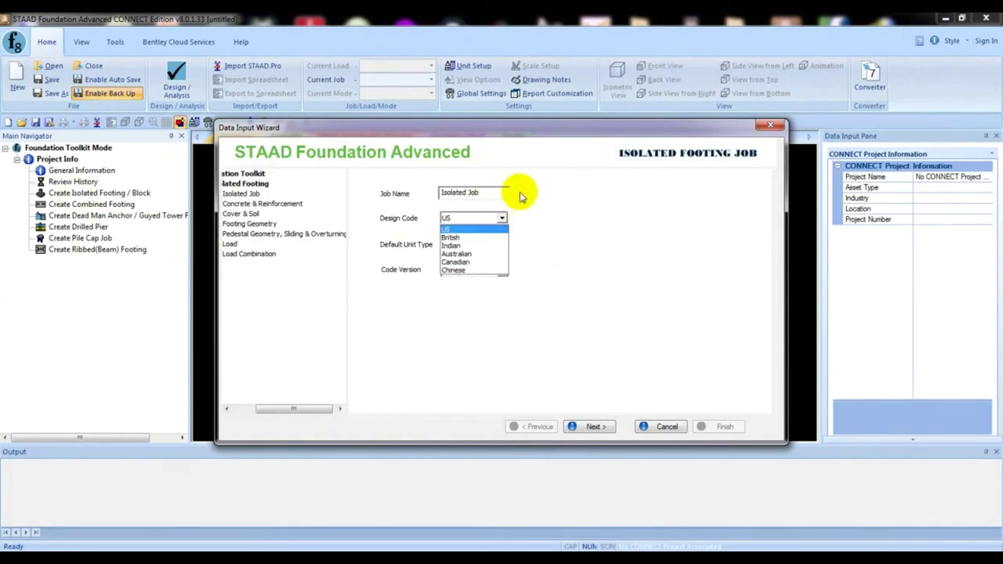
click(658, 429)
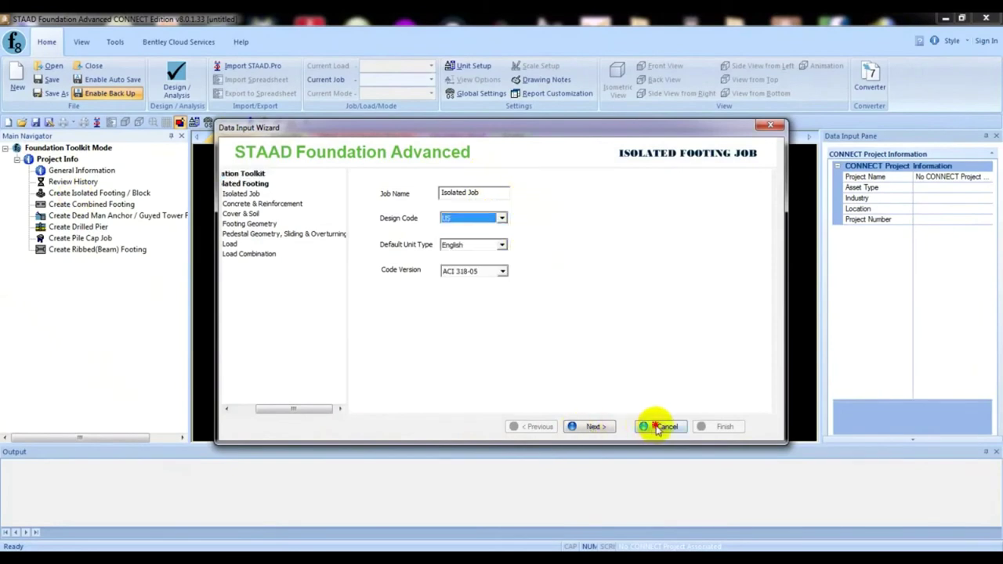
click(658, 427)
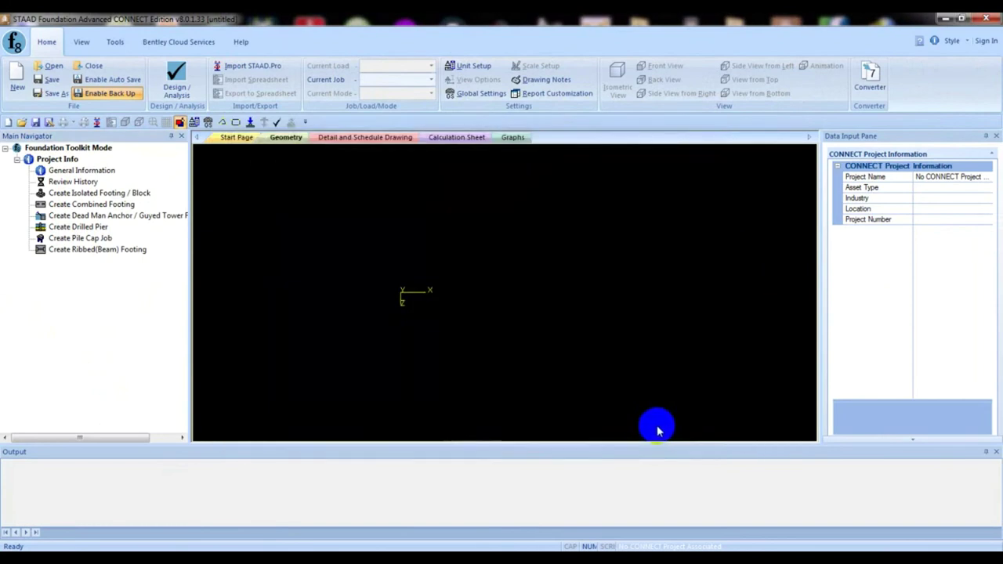
- Start a combined footing job, keeping the job name Combined Footing and choosing US as the design code
double_click(79, 205)
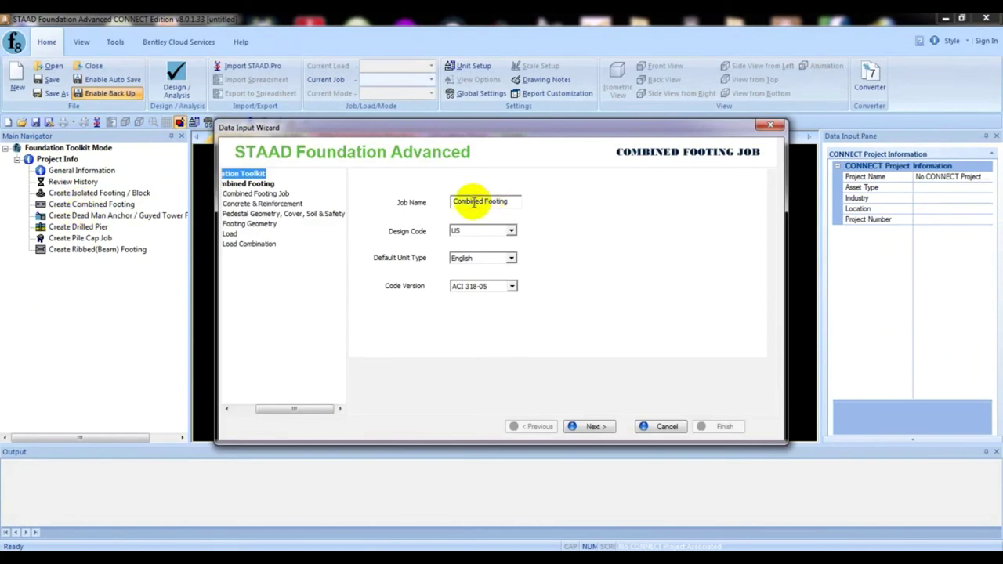
drag(509, 201, 454, 201)
click(509, 201)
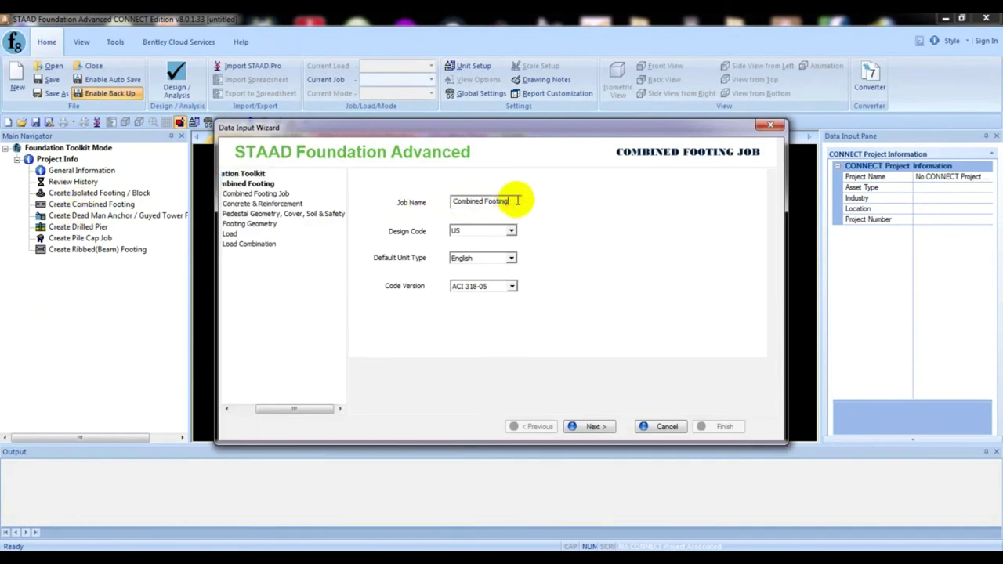
click(482, 230)
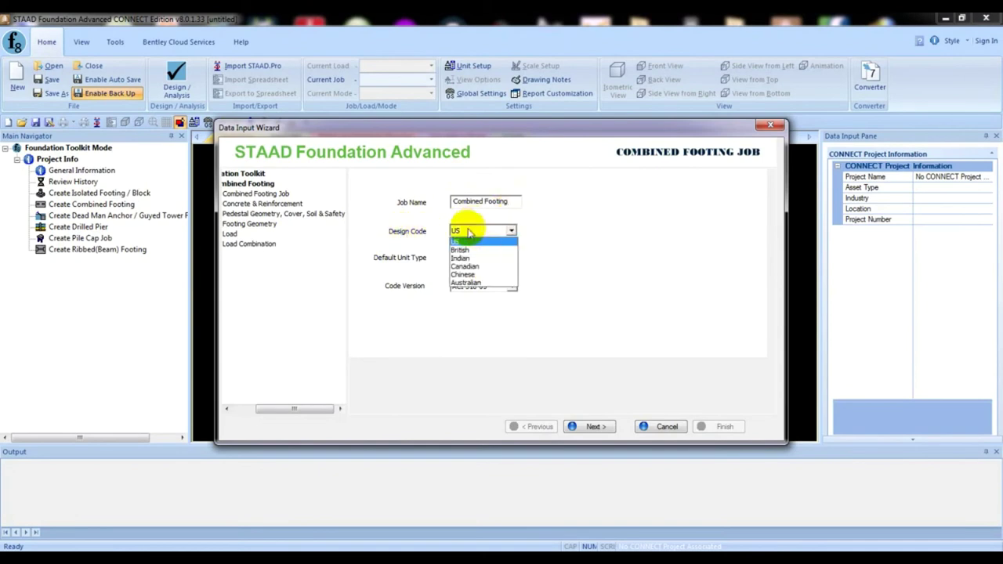
click(468, 241)
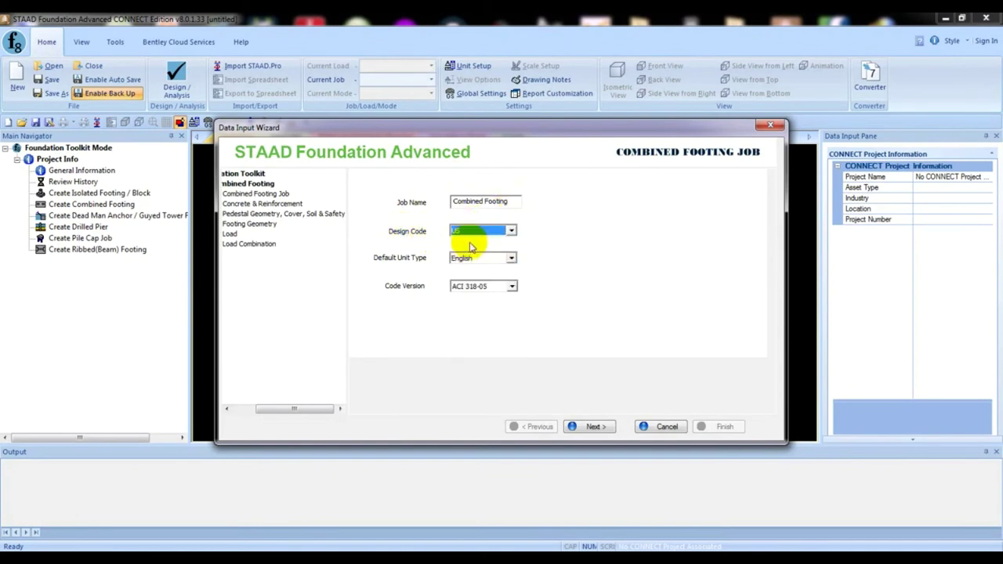
- Choose English default units and code version ACI 318-05 for the job, and proceed to the concrete and rebar data
click(457, 260)
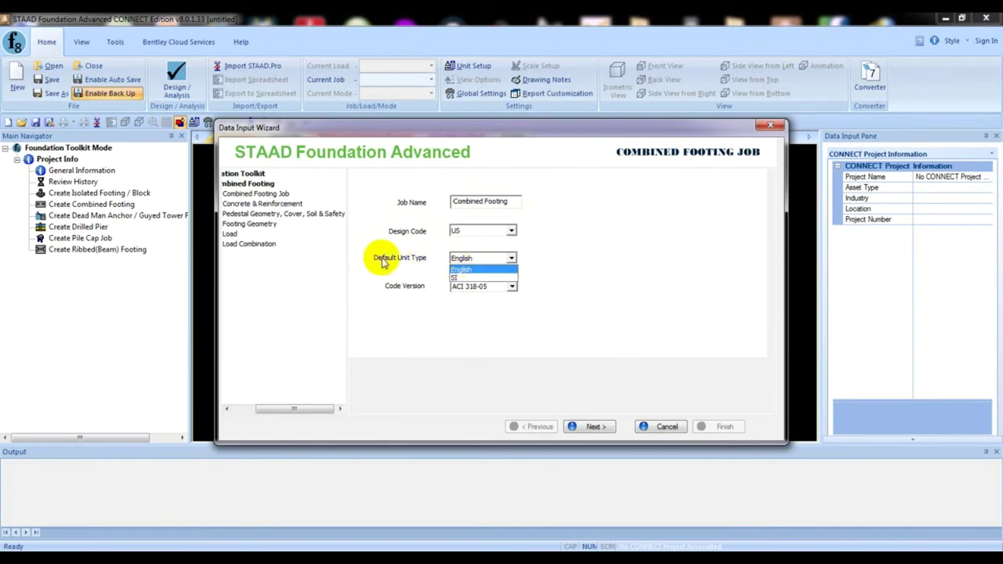
click(481, 269)
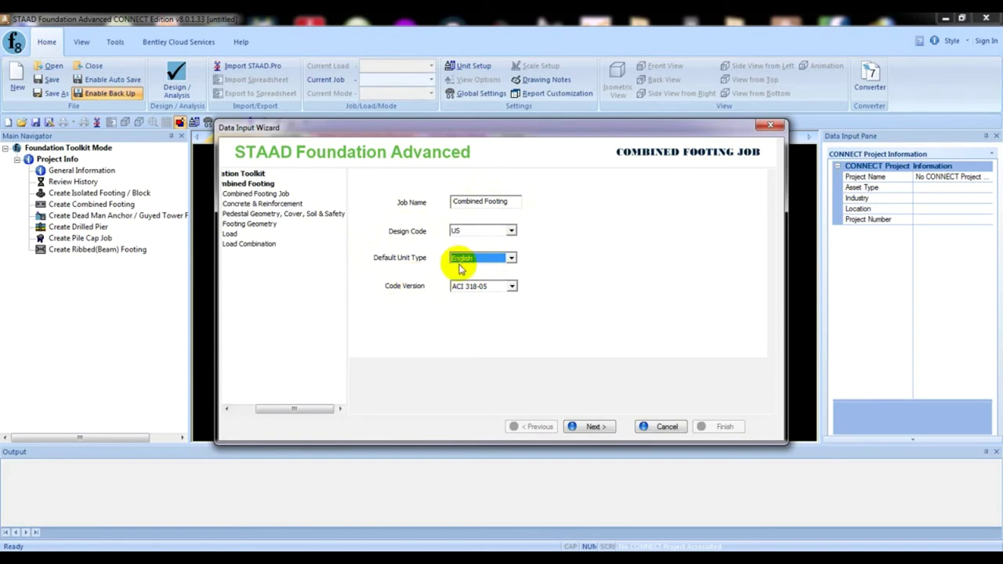
click(485, 292)
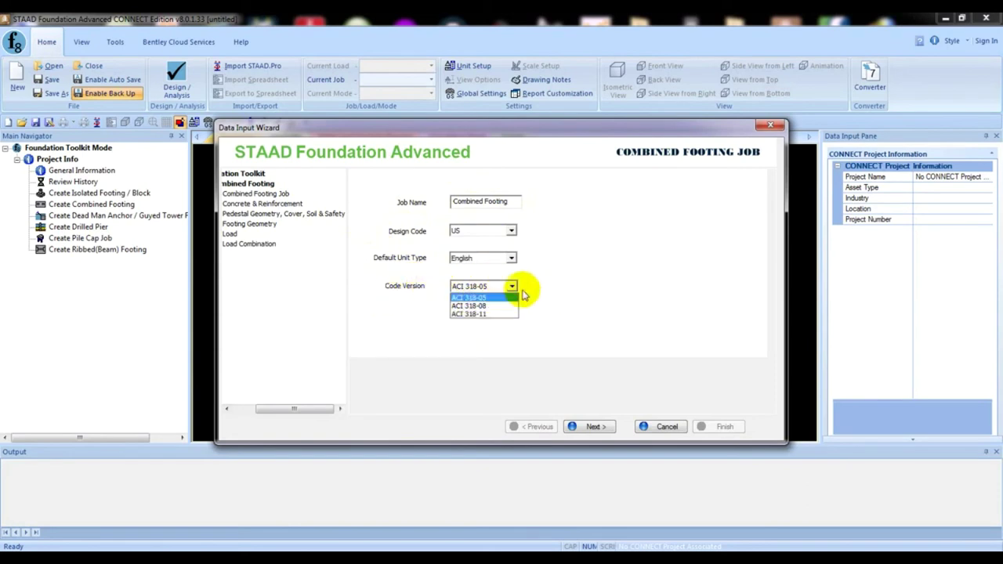
click(484, 298)
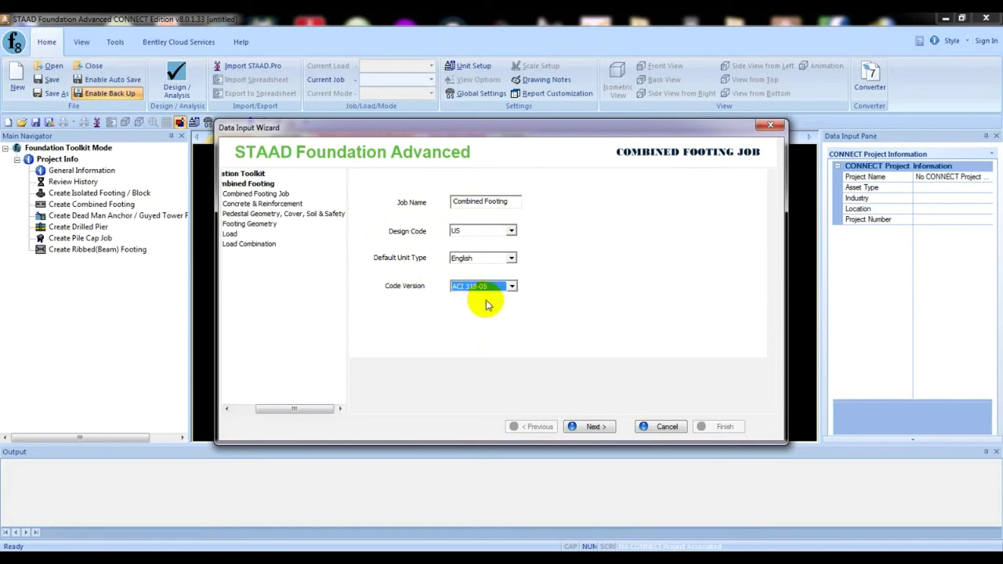
click(595, 427)
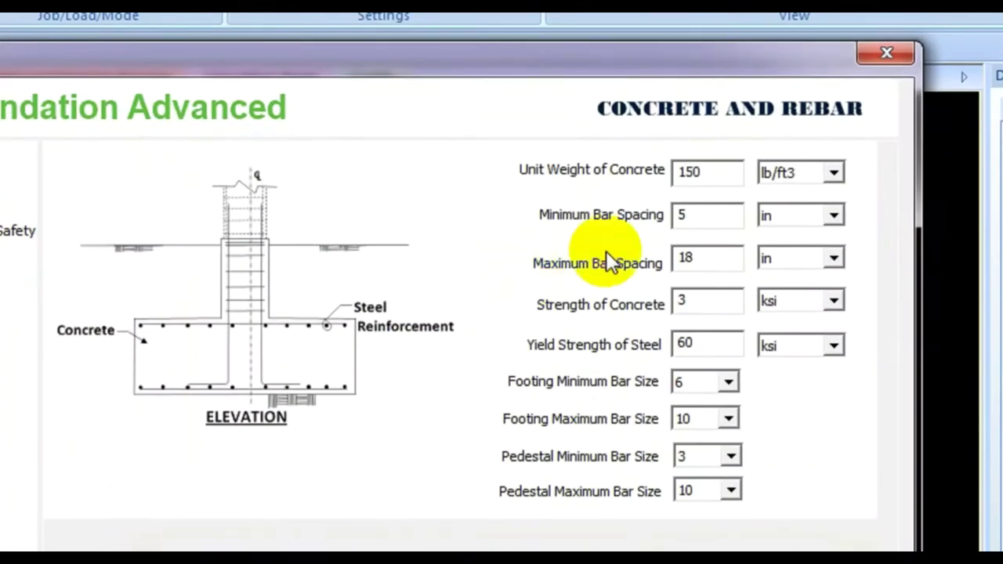
- Keep the unit weight of concrete at 150 lb/ft3 and set the minimum bar spacing to 4 in
click(675, 172)
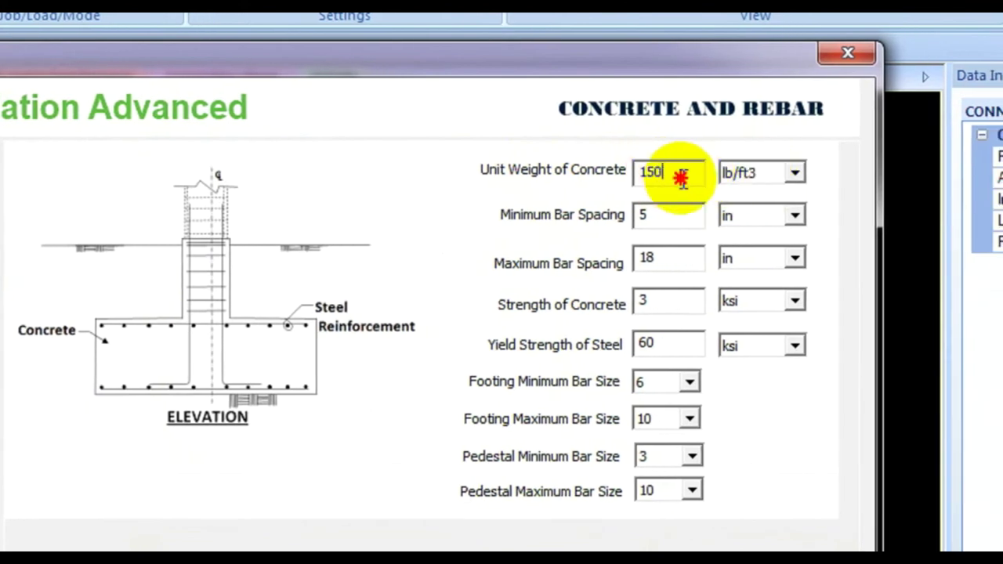
double_click(652, 173)
click(665, 174)
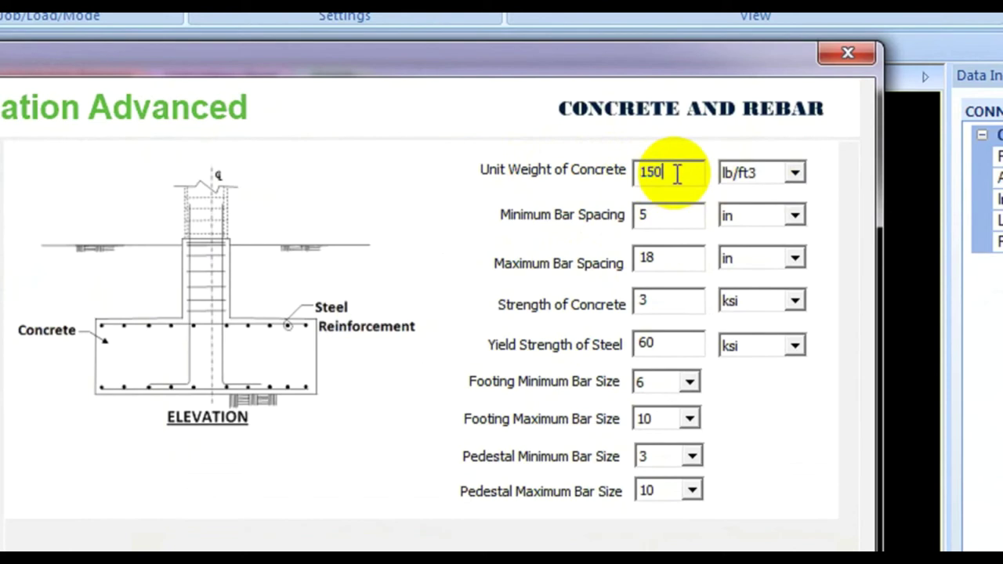
drag(677, 173, 621, 172)
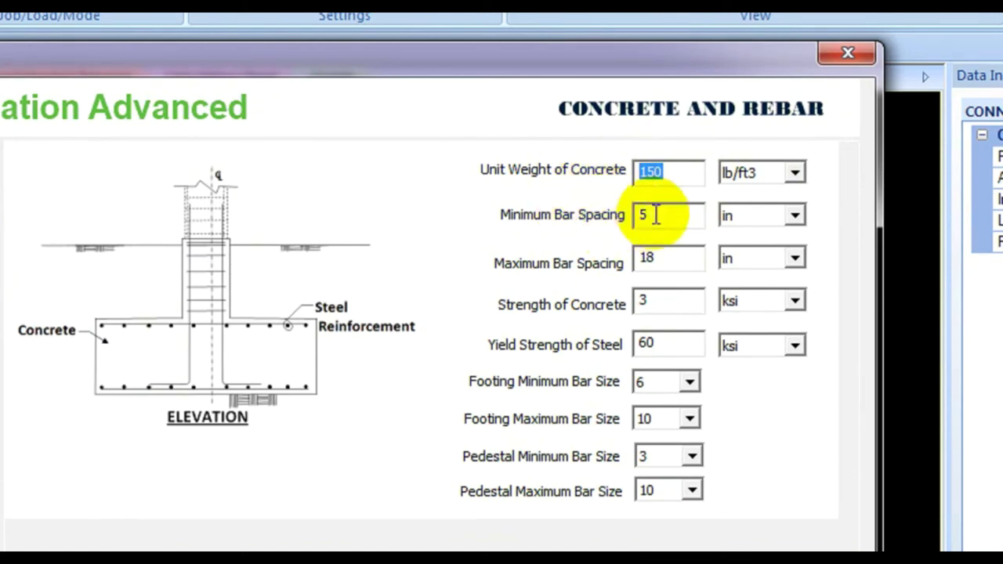
drag(656, 215, 632, 215)
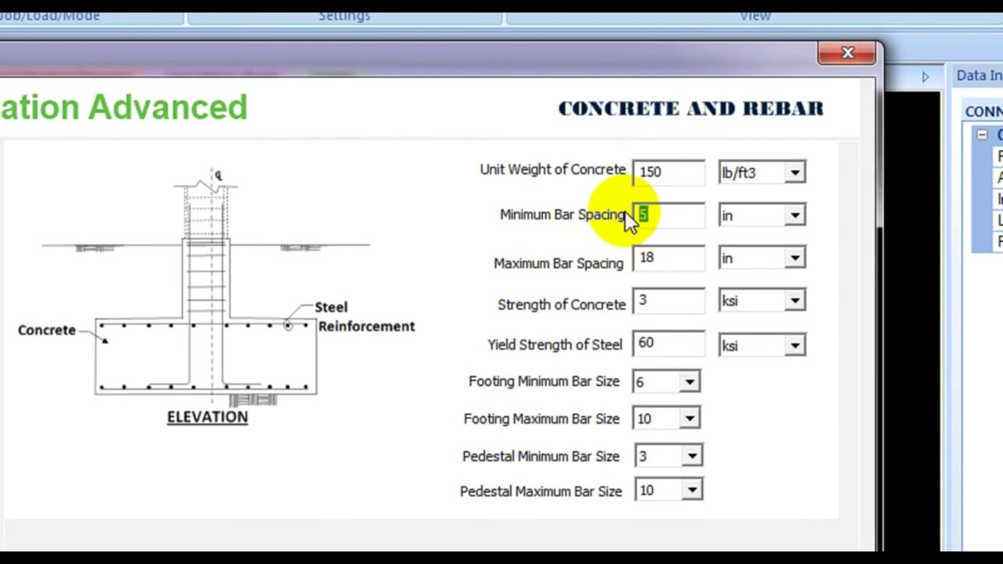
text(4)
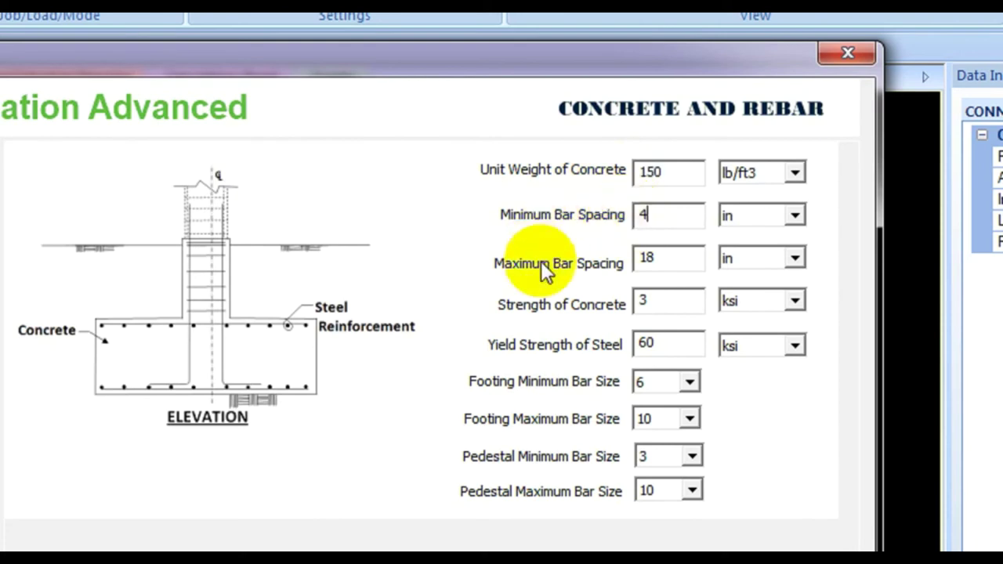
drag(670, 257, 623, 263)
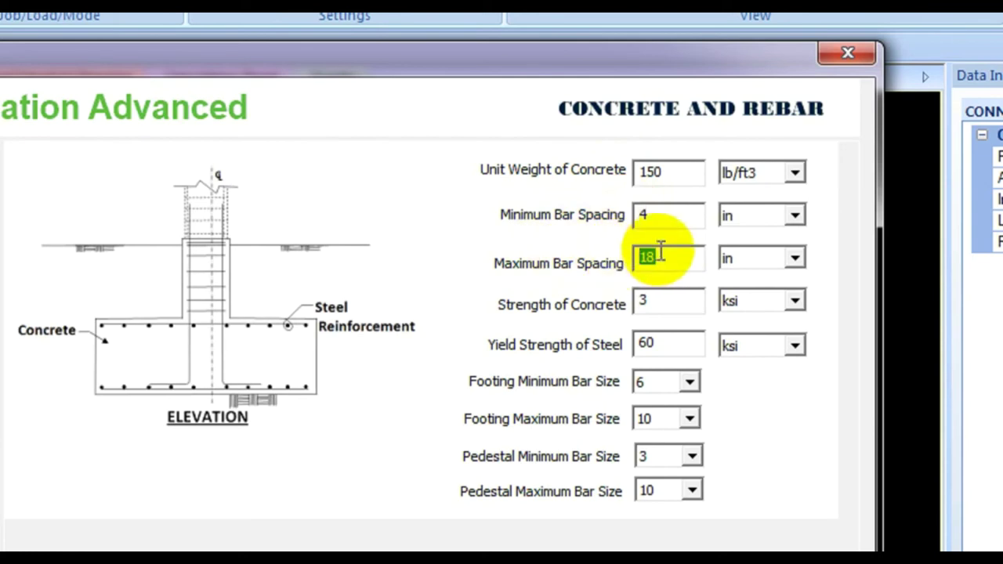
click(751, 217)
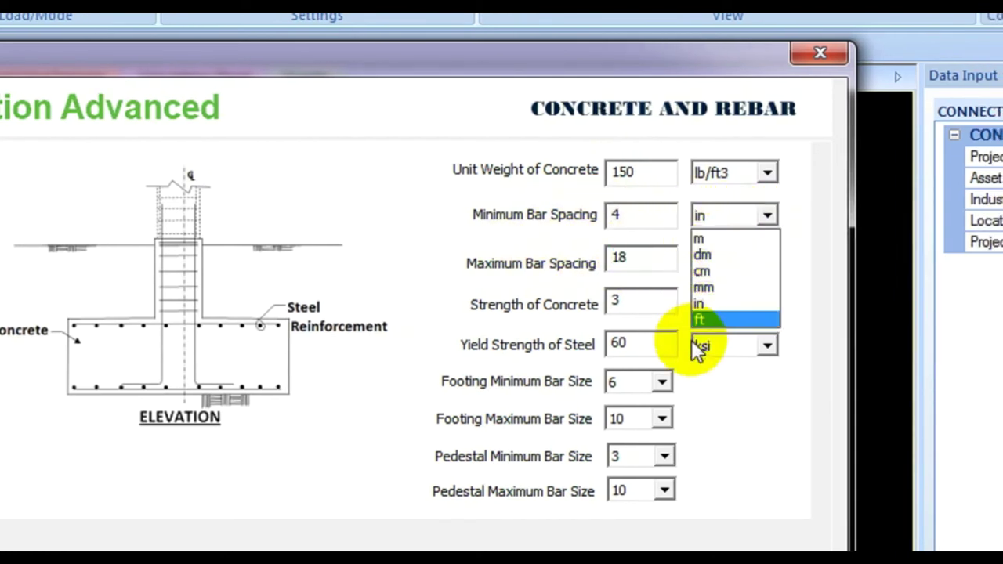
click(700, 304)
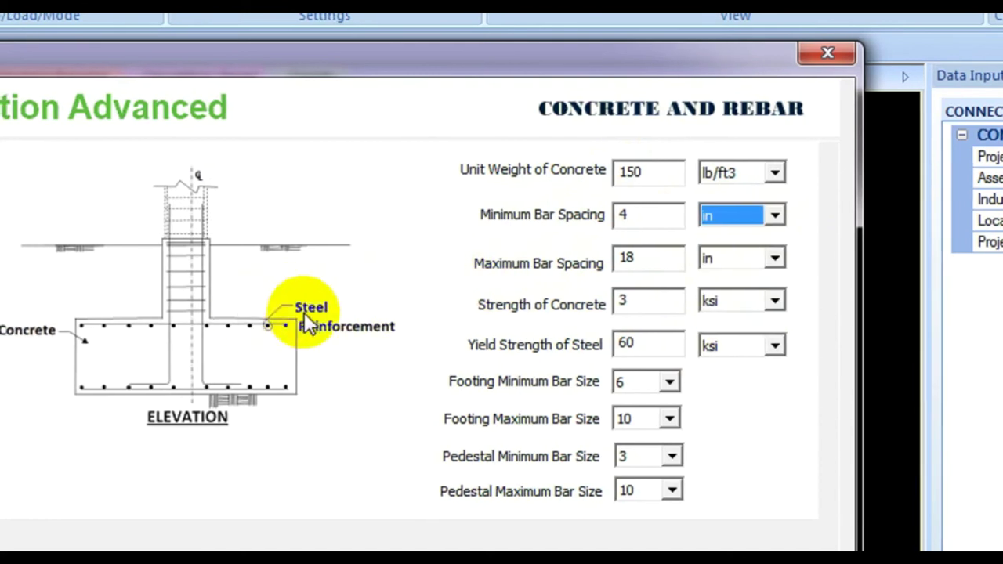
- Set the maximum bar spacing to 10 in
click(723, 258)
click(708, 347)
double_click(647, 258)
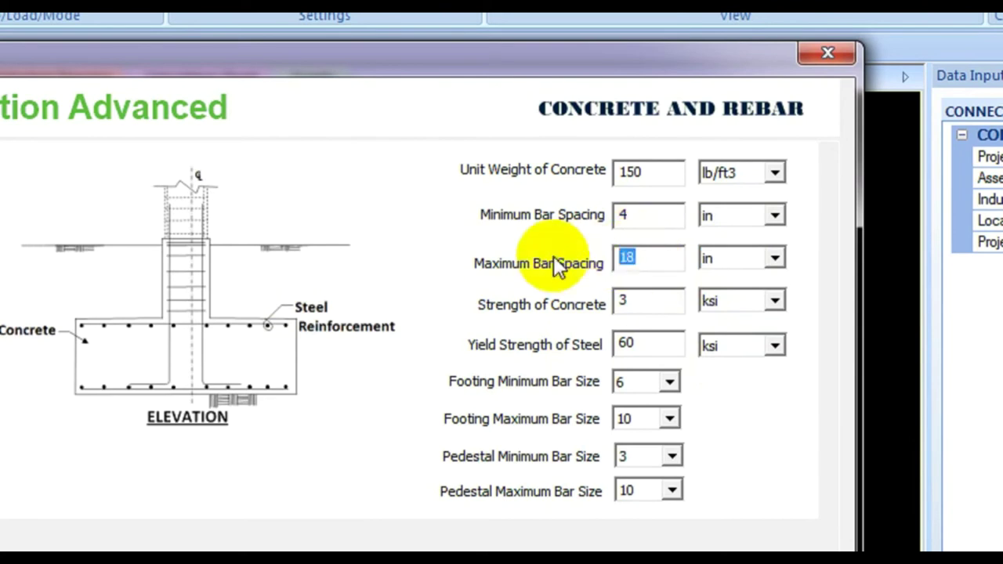
click(655, 259)
drag(660, 257, 621, 254)
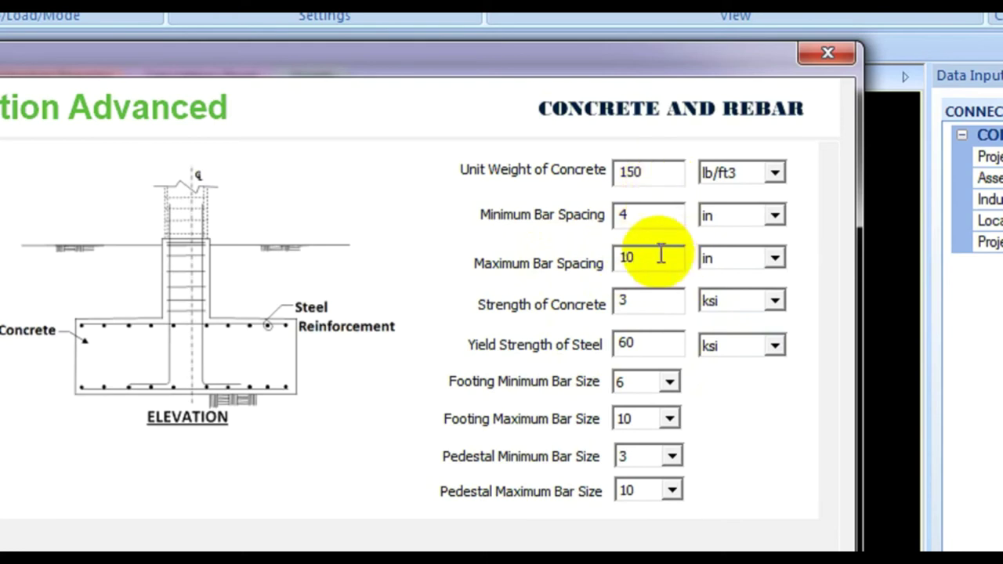
- Set the strength of concrete to 2.5 ksi and keep the yield strength of steel at 60 ksi
drag(659, 306, 521, 319)
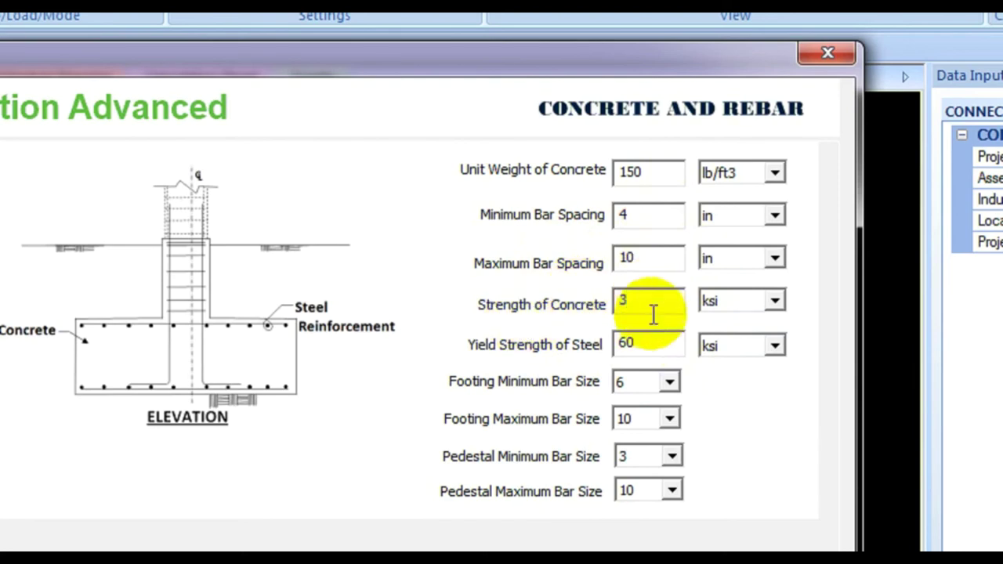
text(2.5)
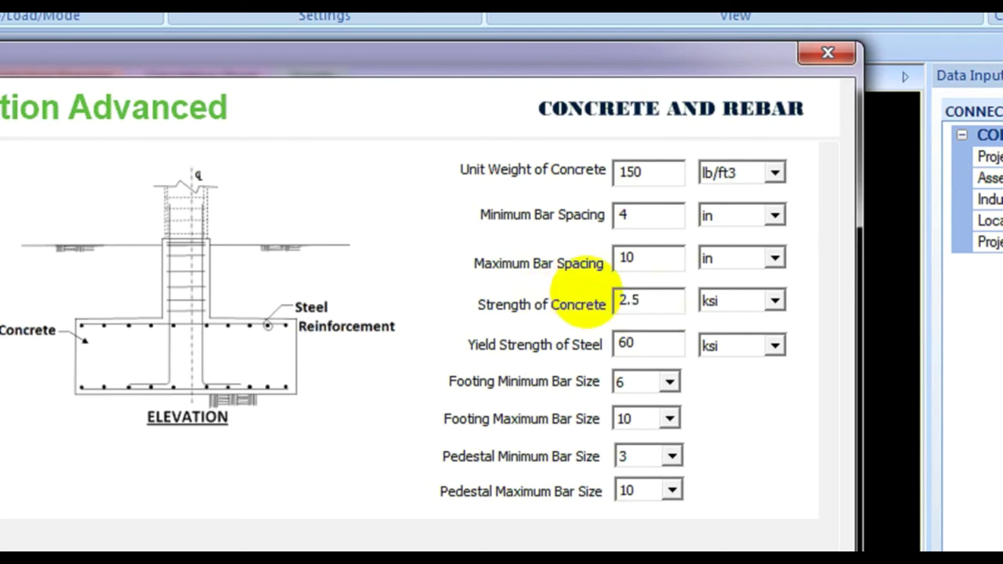
double_click(652, 347)
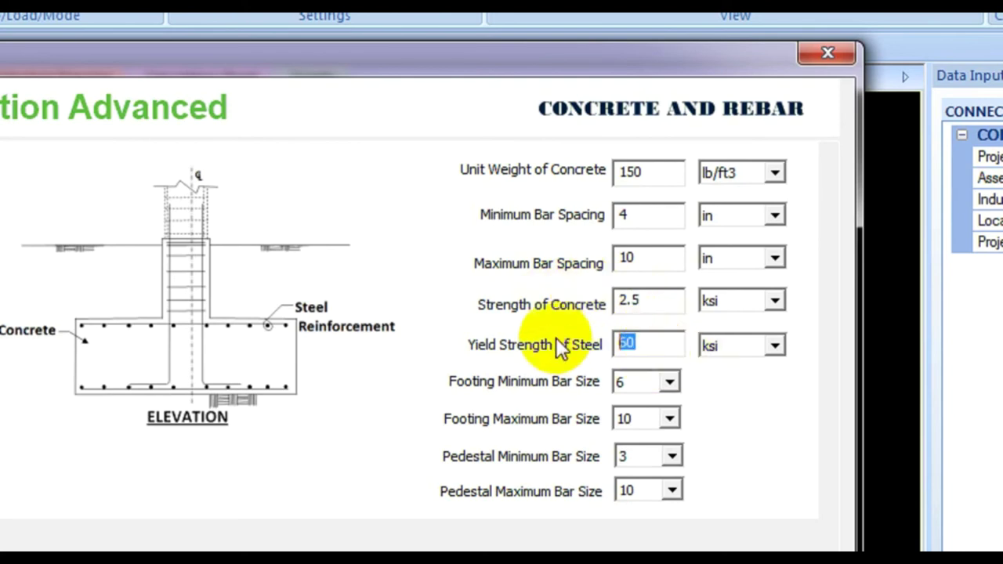
double_click(634, 339)
click(636, 341)
double_click(634, 343)
click(638, 348)
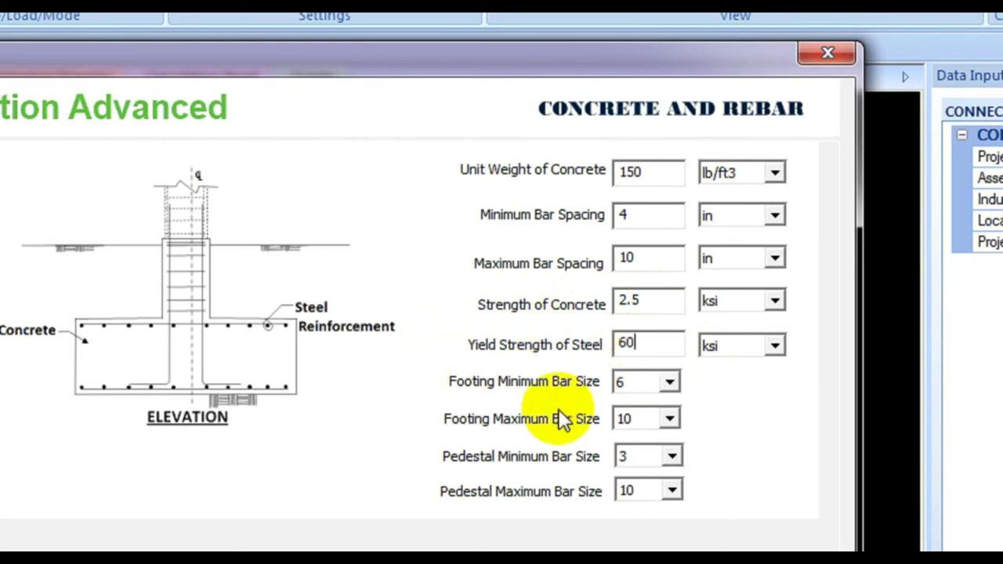
- Choose bar size 6 as the footing minimum and bar size 10 as the footing maximum
click(621, 384)
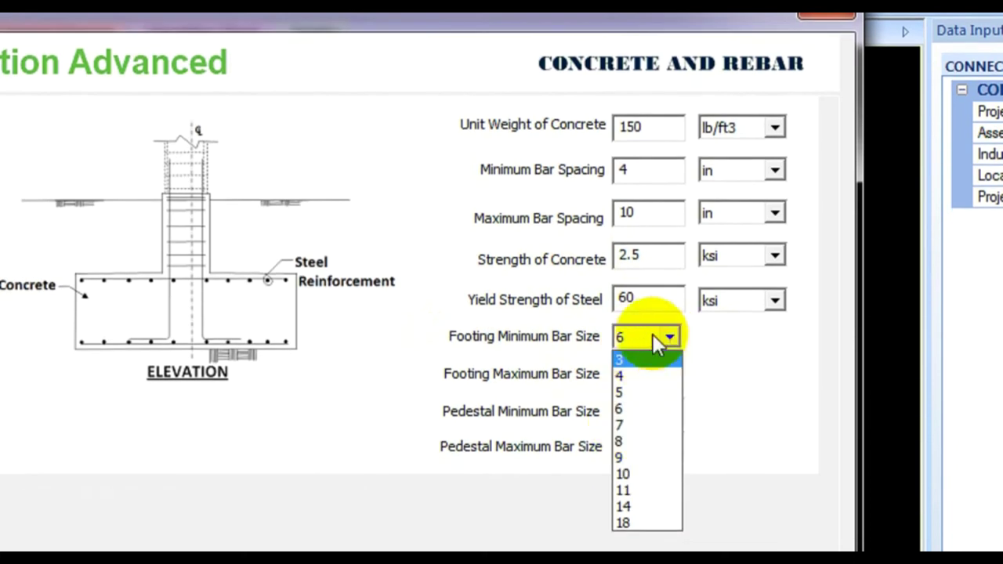
click(630, 403)
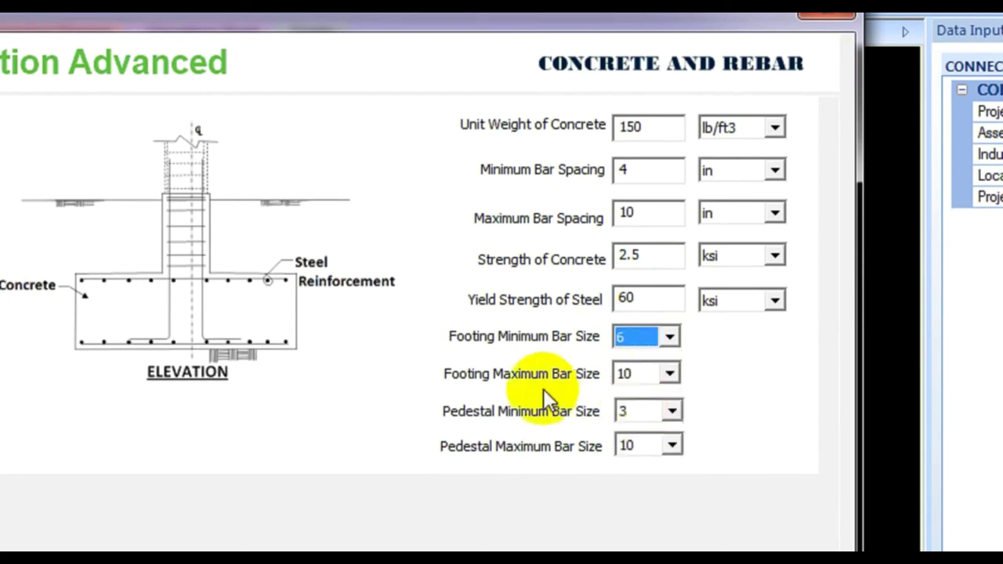
click(640, 373)
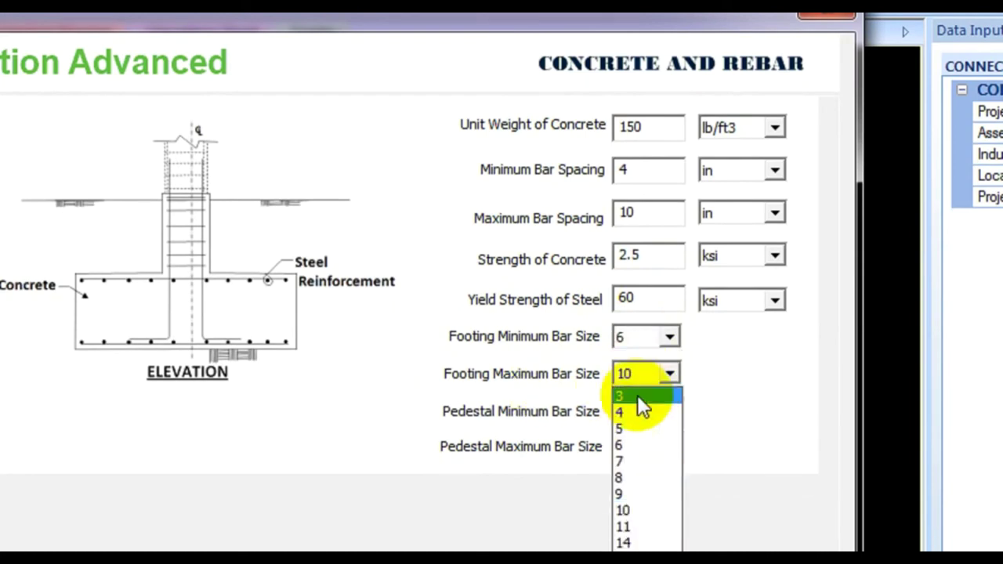
click(627, 510)
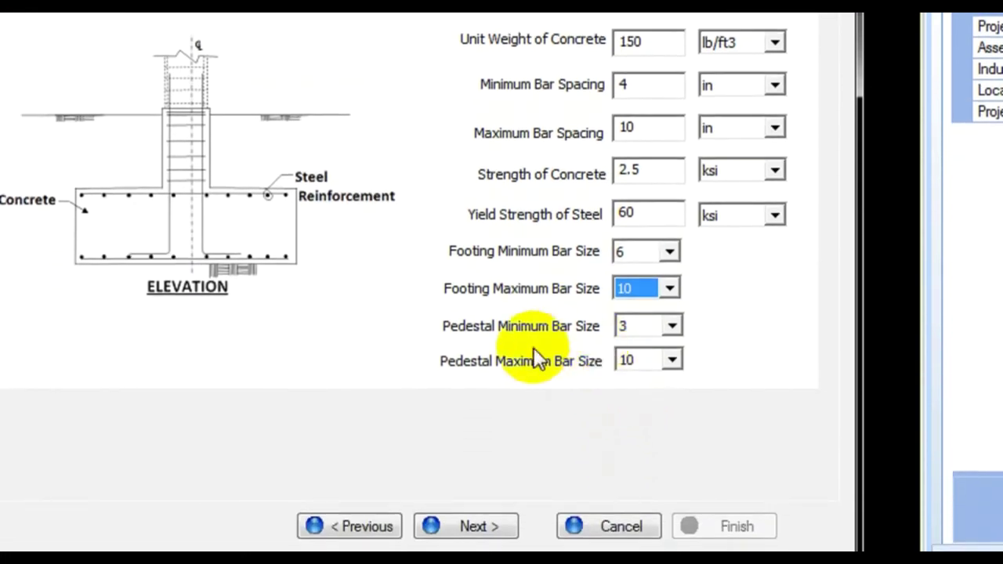
- Choose pedestal bar sizes of 3 minimum and 6 maximum, and proceed to the pedestal geometry, cover, soil and safety data
click(657, 328)
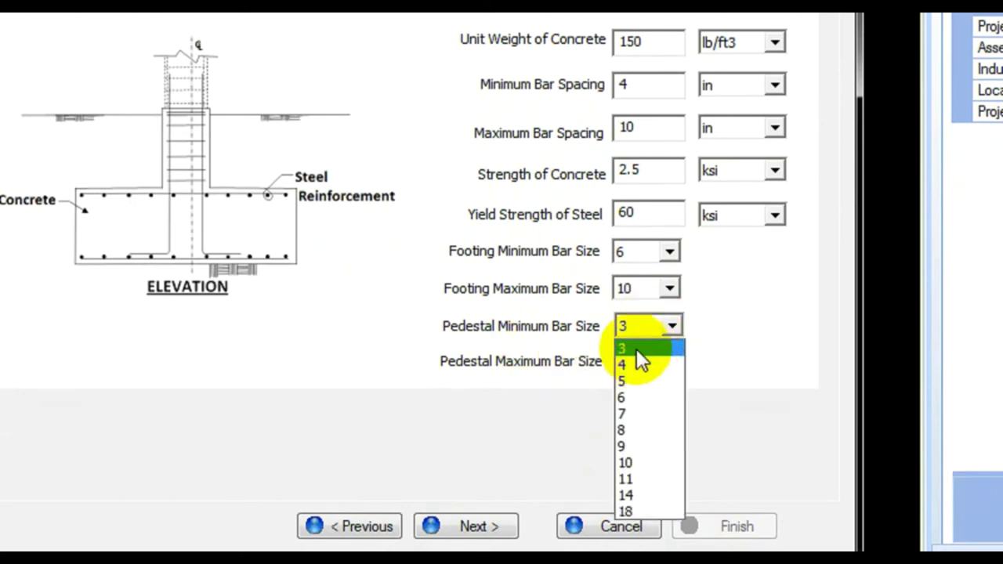
click(636, 348)
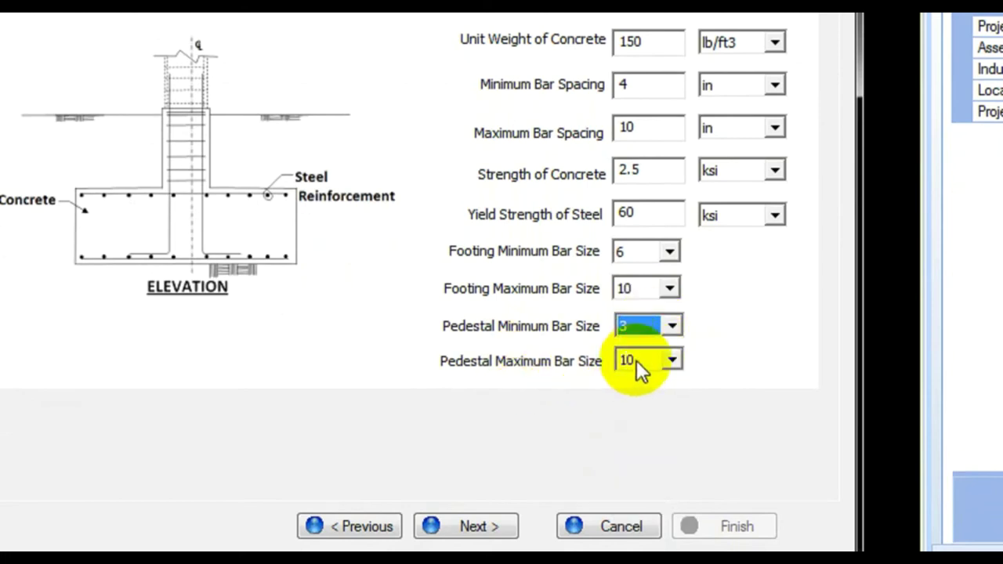
click(635, 360)
click(632, 400)
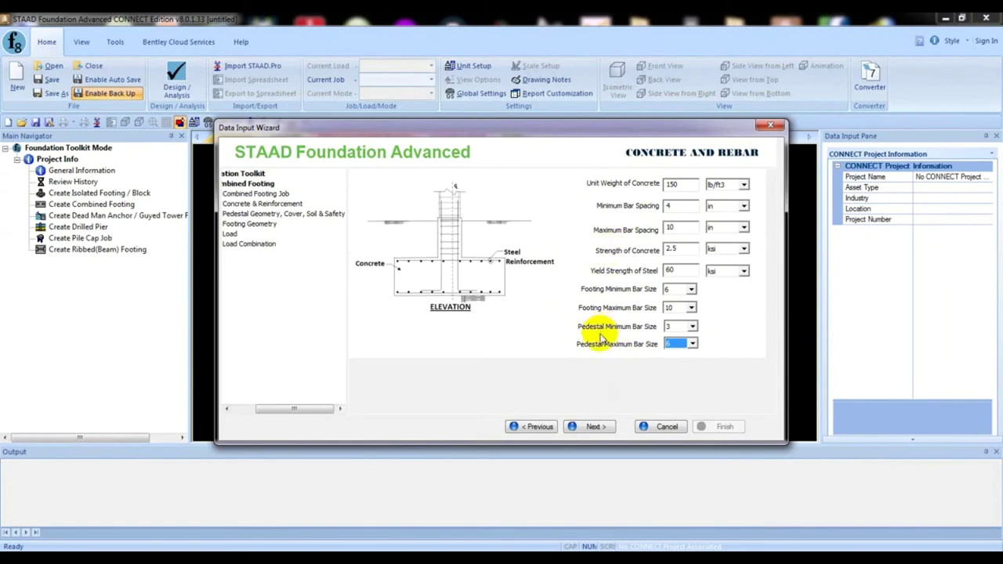
click(591, 428)
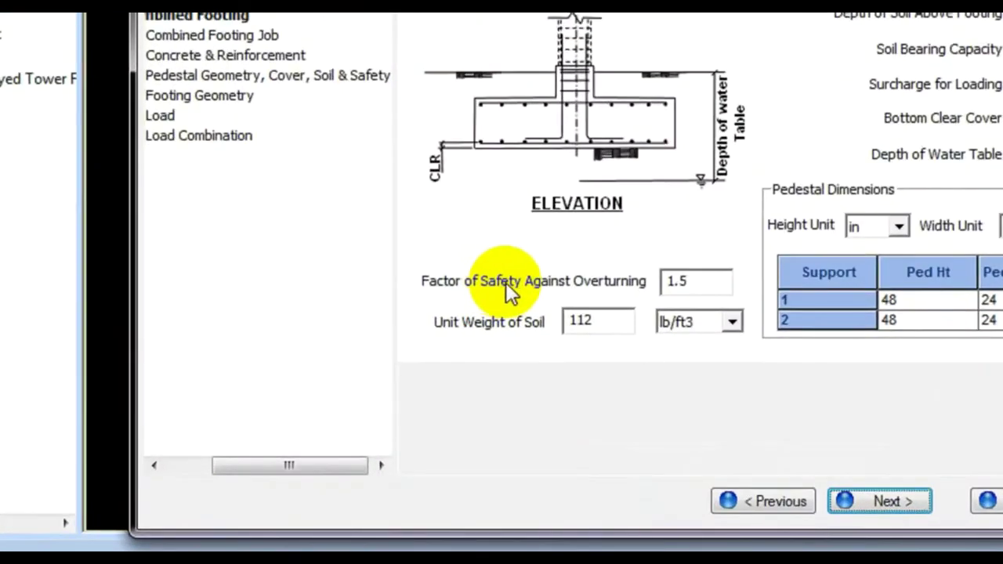
- Set the factor of safety against overturning to 2
double_click(692, 282)
click(701, 278)
drag(701, 278, 660, 280)
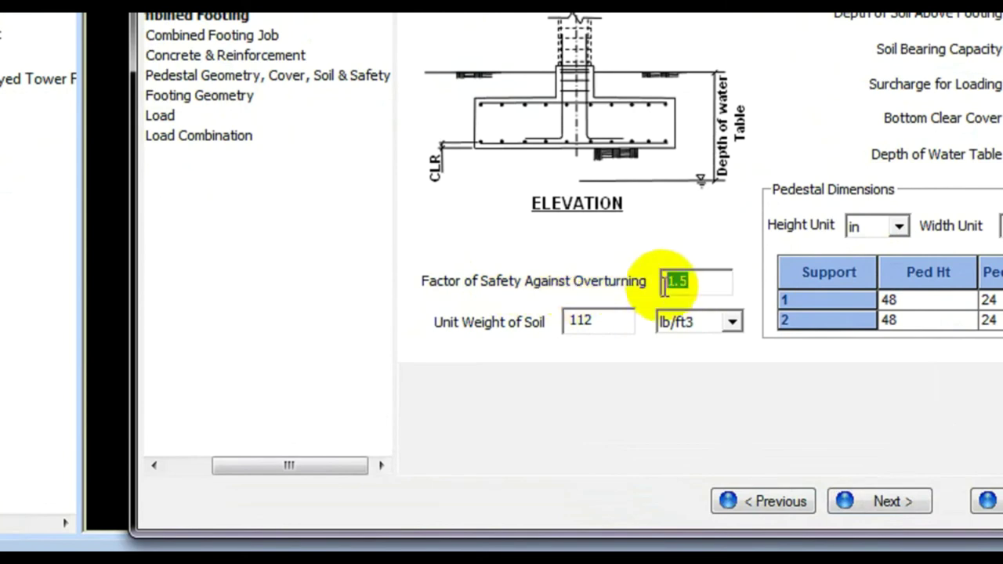
text(2)
click(600, 422)
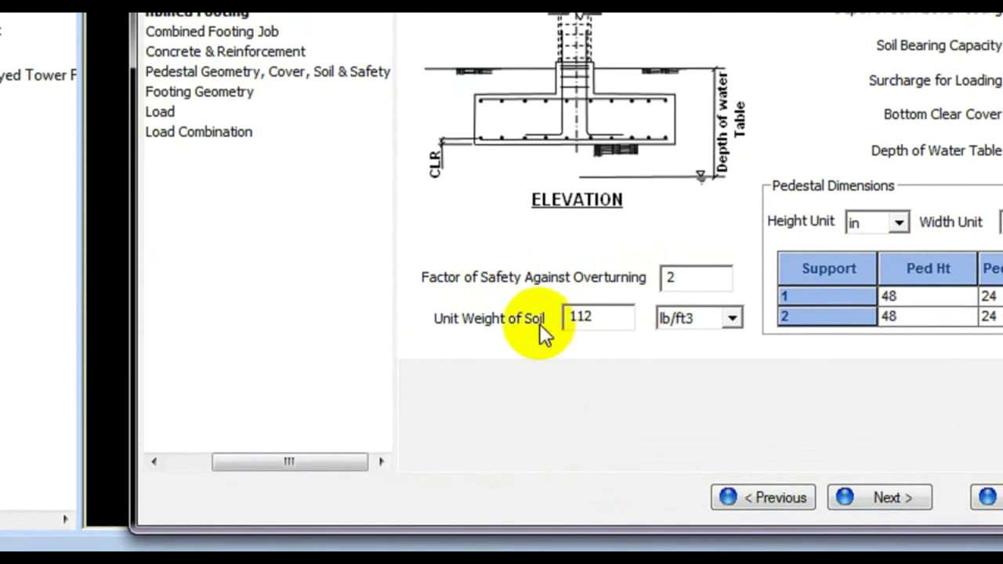
- Review the unit weight of soil and its unit options, keeping it at 112 lb/ft3
click(623, 318)
double_click(589, 316)
click(600, 315)
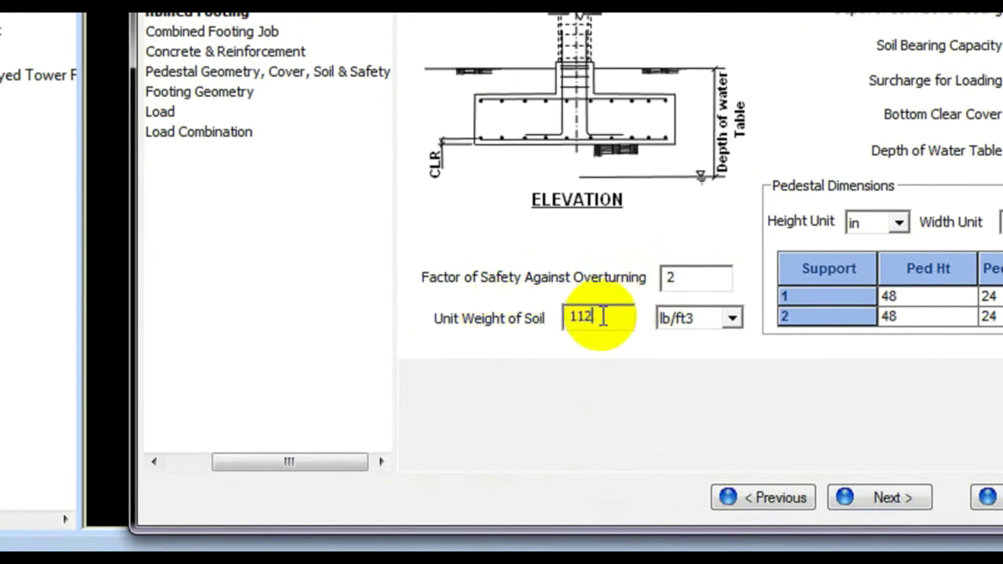
click(736, 320)
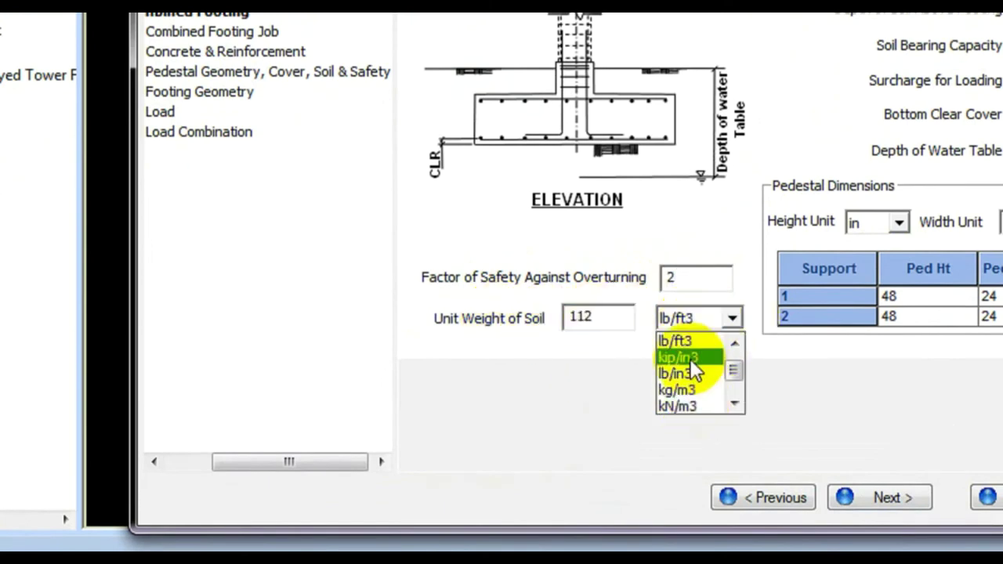
click(607, 320)
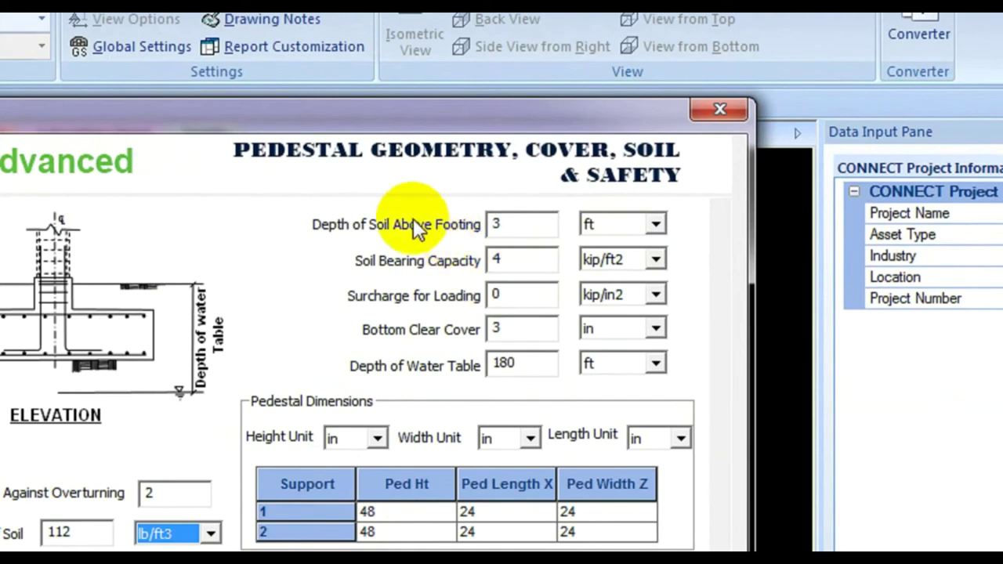
- Set the depth of soil above the footing to 2.5 ft and the soil bearing capacity to 3.5 kip/ft2
drag(532, 224, 480, 224)
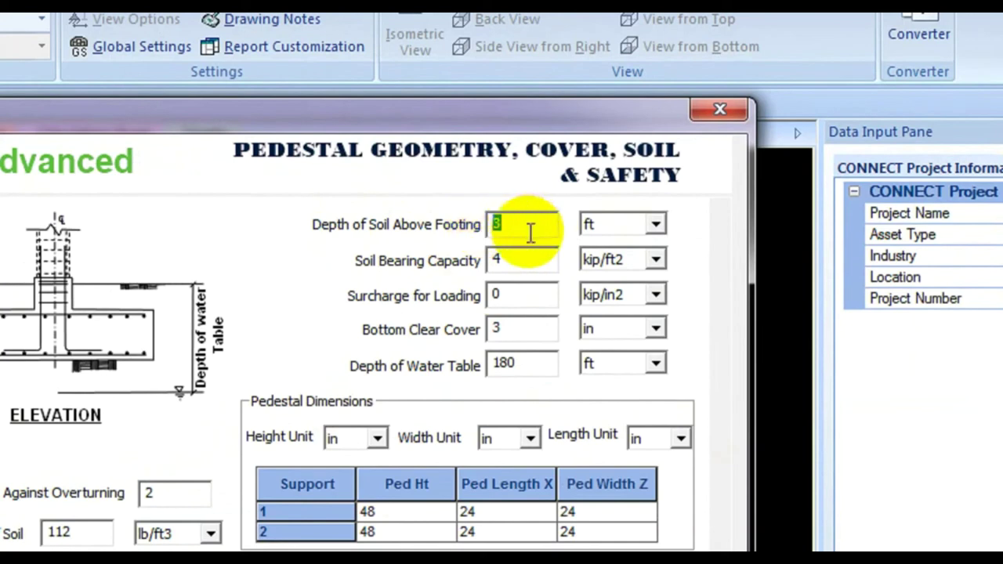
drag(530, 229, 480, 232)
text(2.5)
click(515, 259)
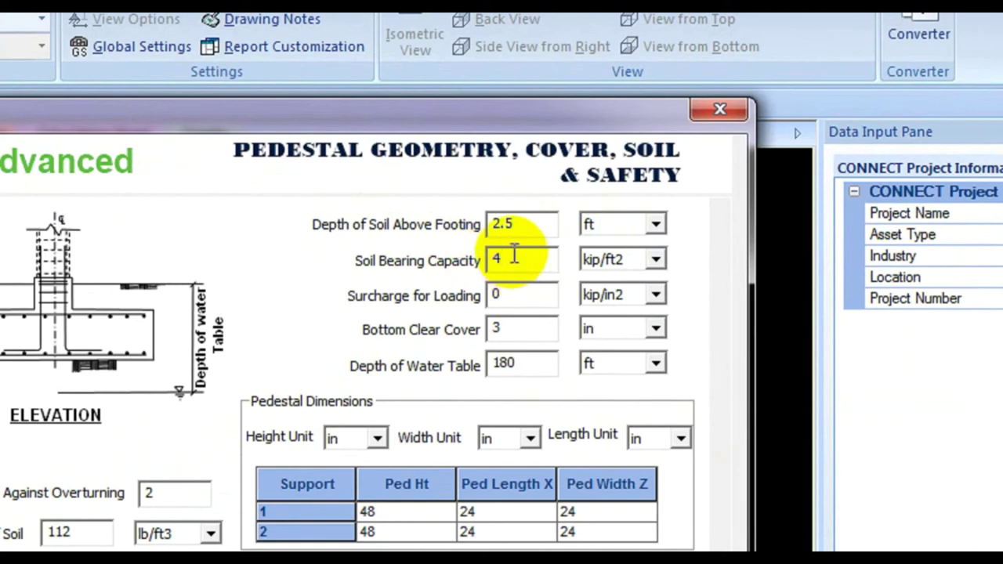
drag(511, 252, 488, 260)
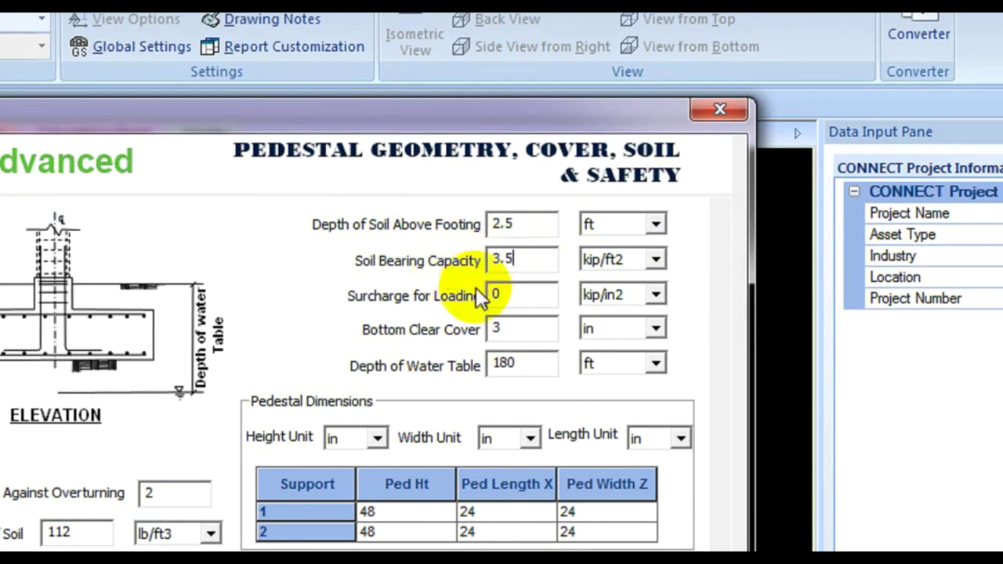
- Review the surcharge for loading and the bottom clear cover, keeping them at 0 kip/in2 and 3 in
drag(531, 294, 470, 296)
click(541, 299)
drag(542, 299, 429, 288)
click(528, 293)
mouse_move(545, 296)
mouse_down()
mouse_move(526, 304)
mouse_move(493, 289)
mouse_up()
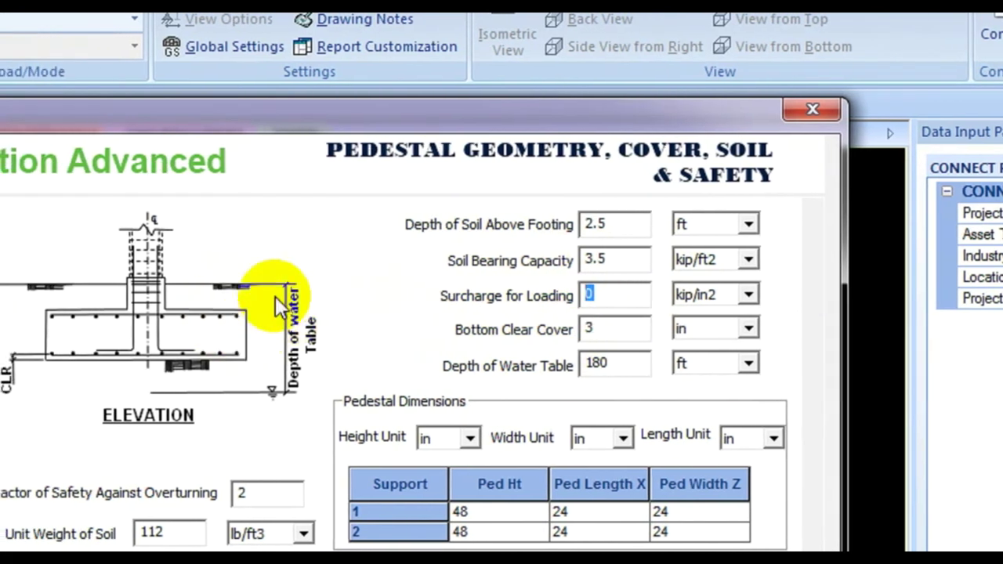
click(619, 338)
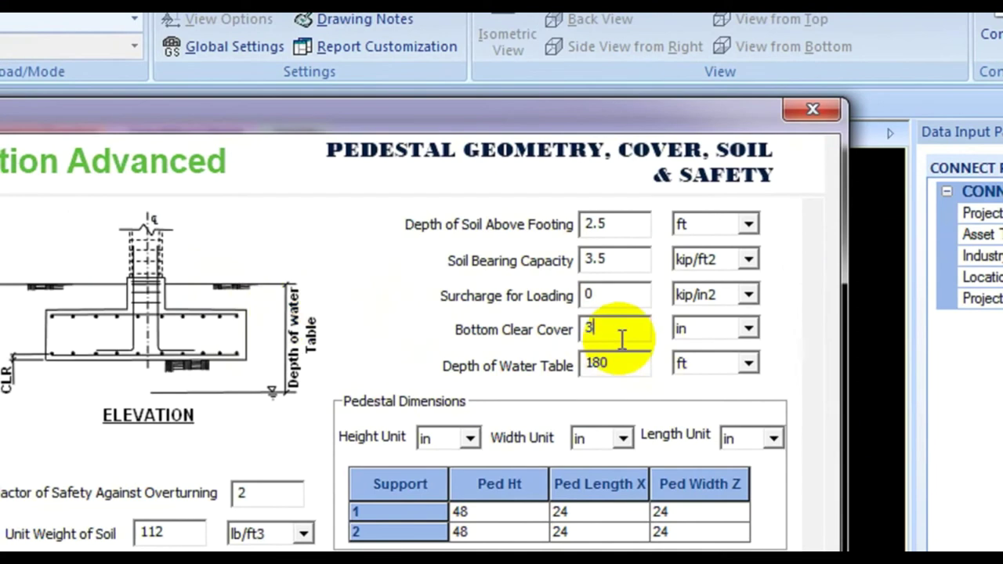
double_click(607, 329)
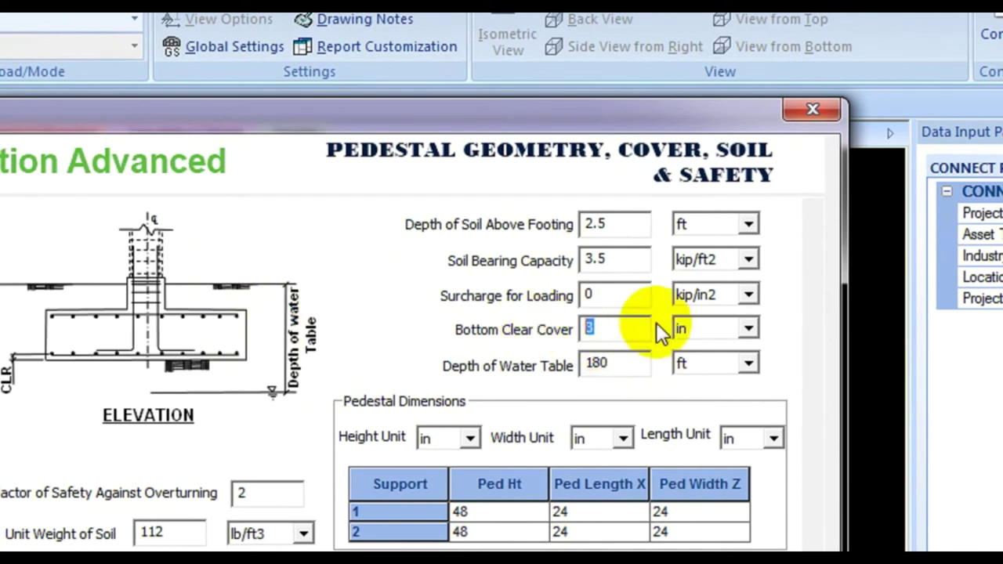
click(627, 323)
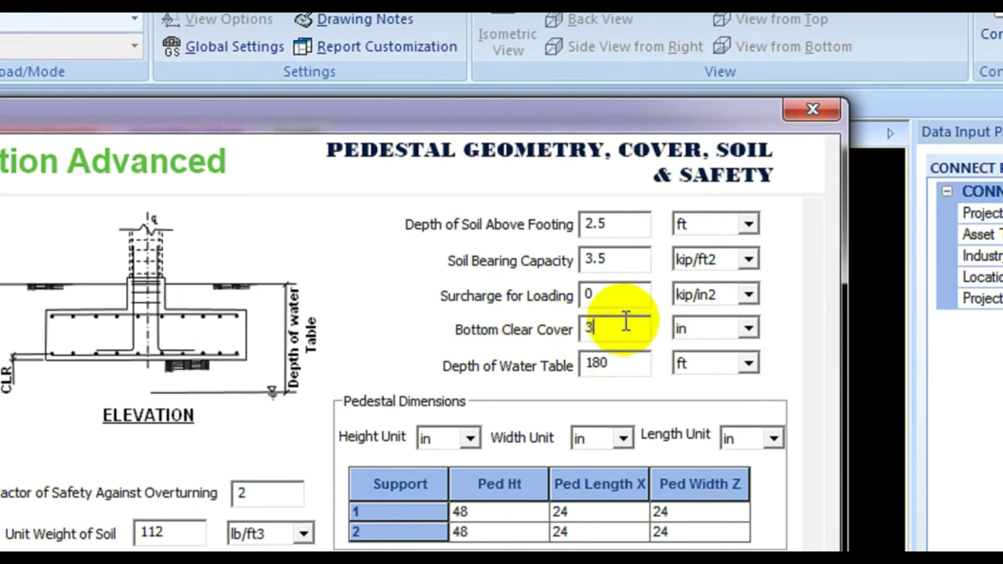
drag(626, 321, 538, 321)
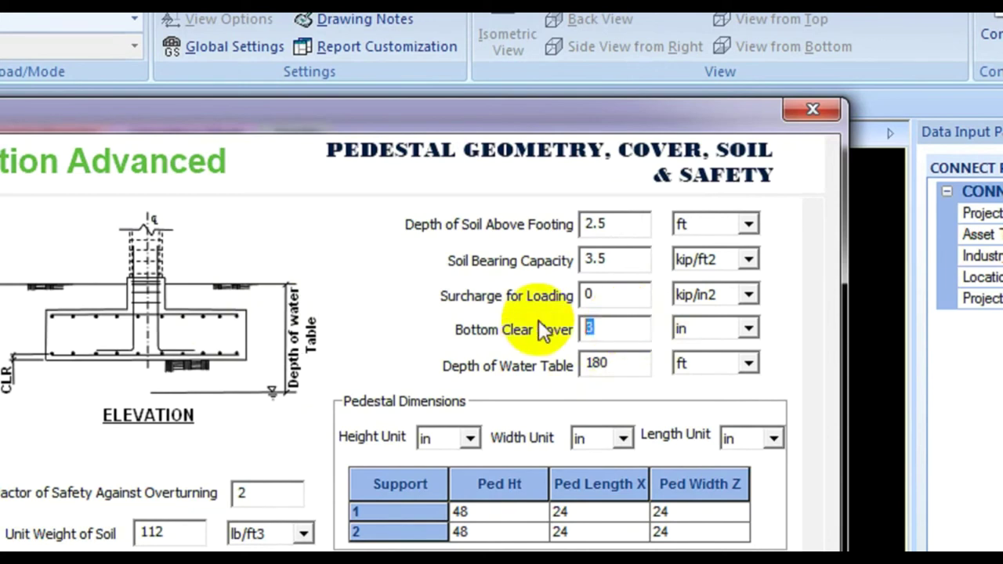
- Set the depth of the water table to 30 ft
click(629, 364)
double_click(627, 362)
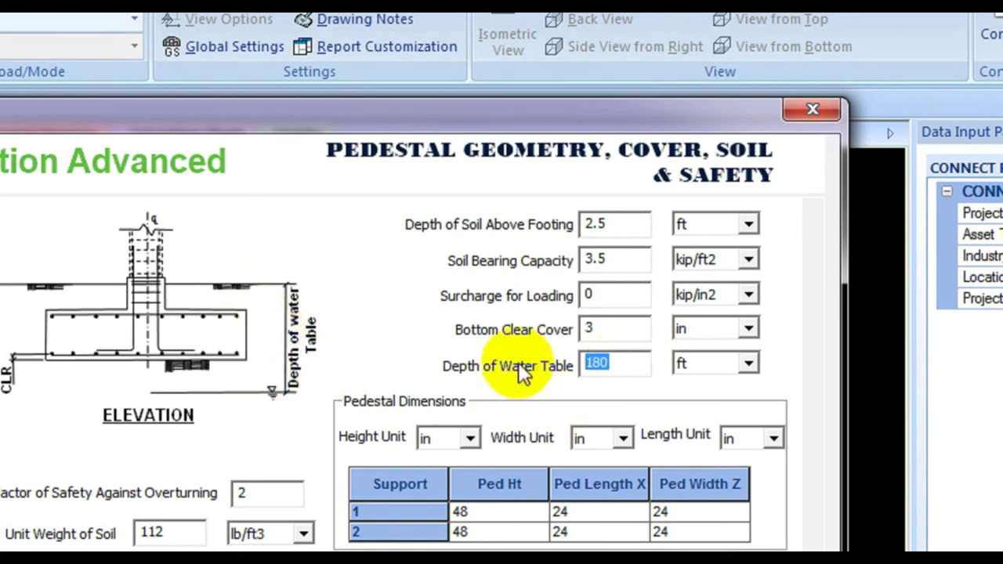
text(20)
click(480, 273)
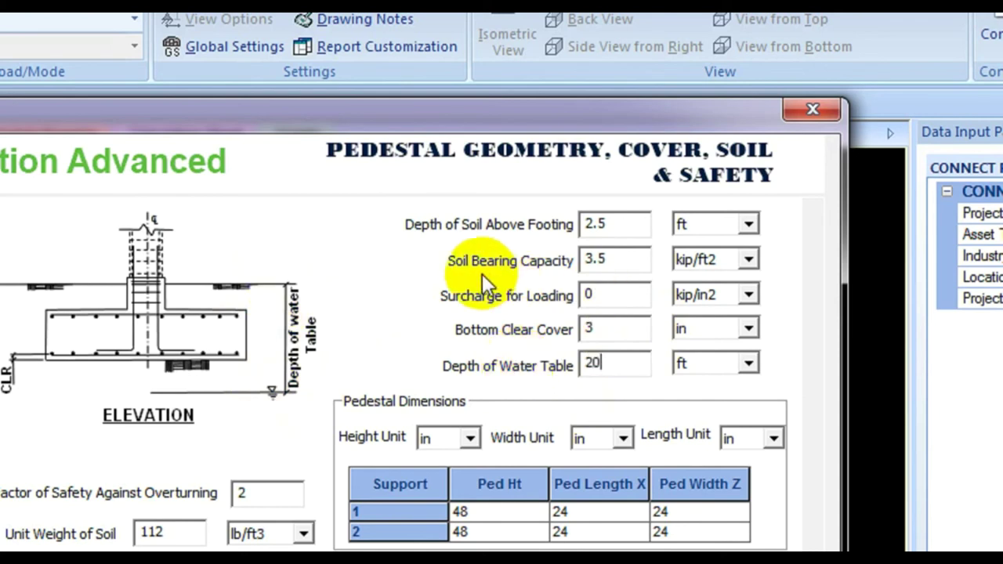
double_click(639, 354)
text(30)
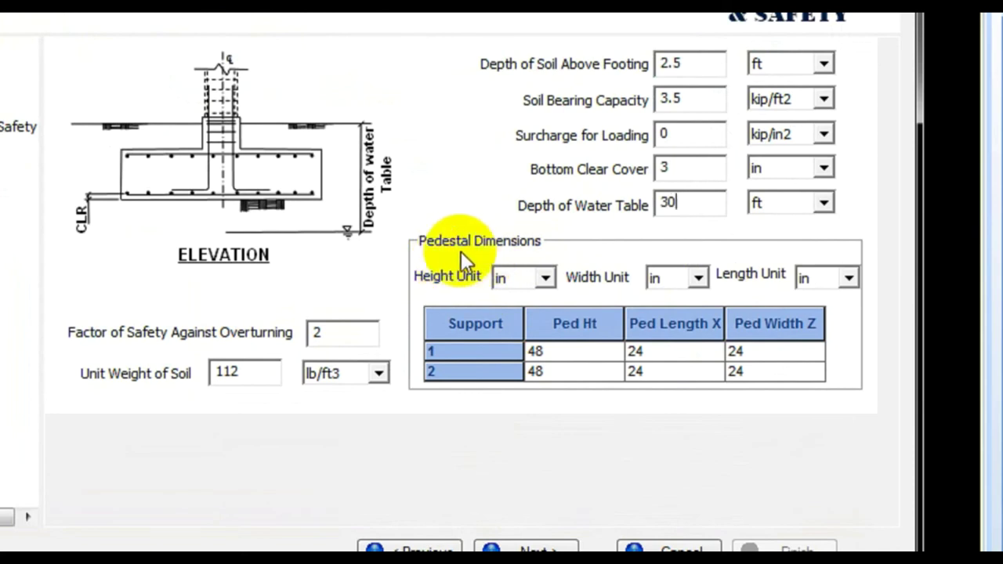
- Review the pedestal dimension rows and the height, width and length unit options, keeping all three units in inches
click(484, 357)
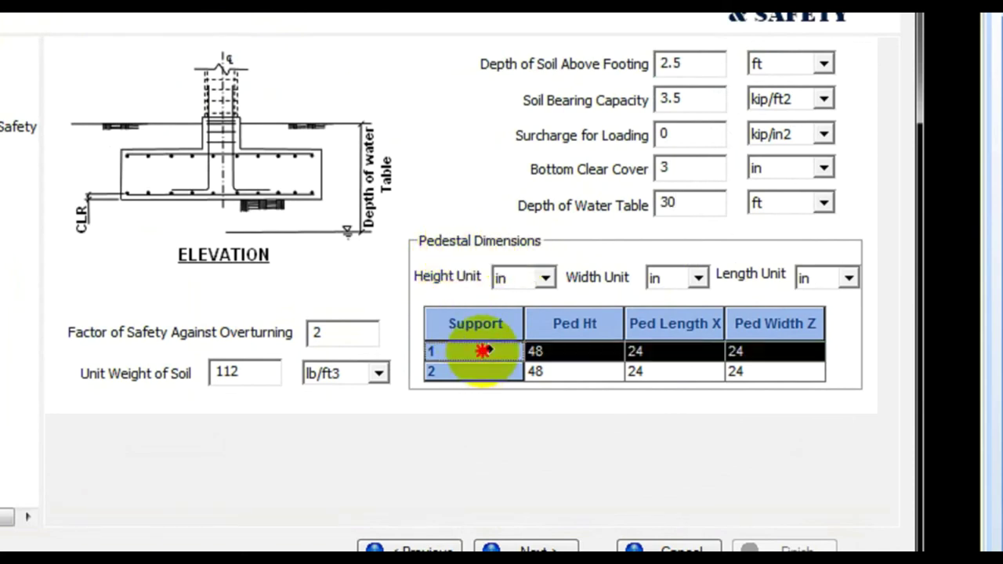
click(480, 371)
click(570, 353)
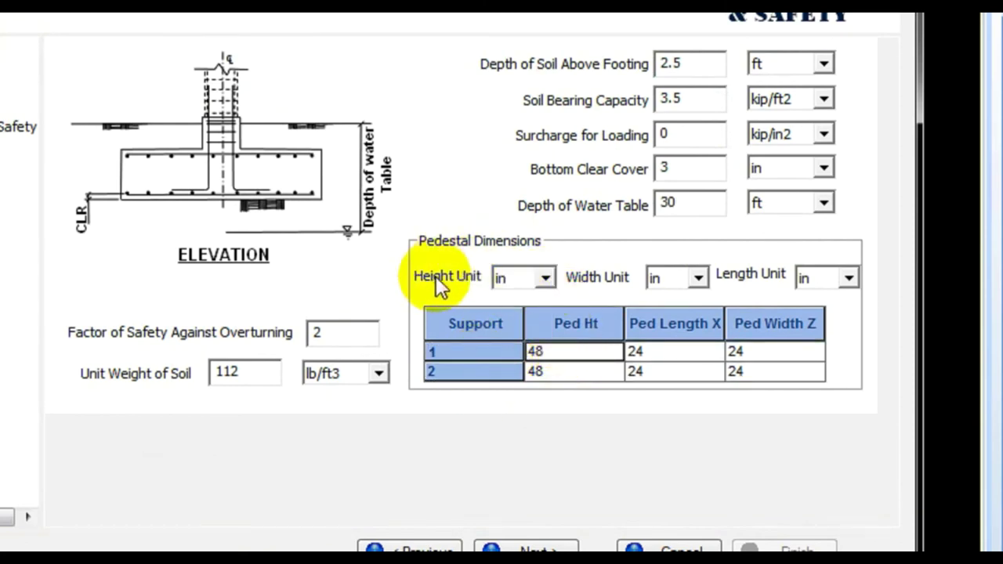
click(535, 284)
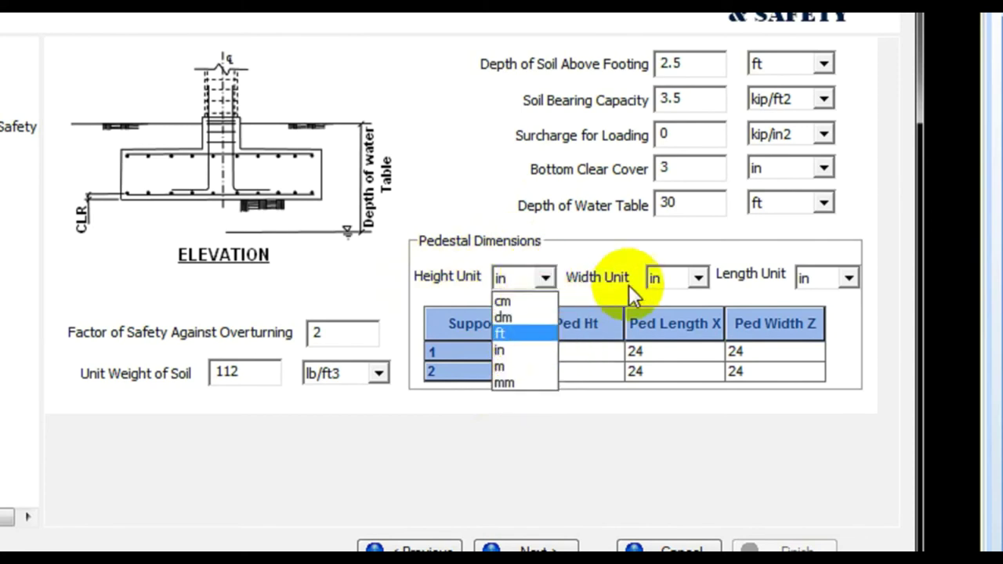
click(614, 292)
click(681, 278)
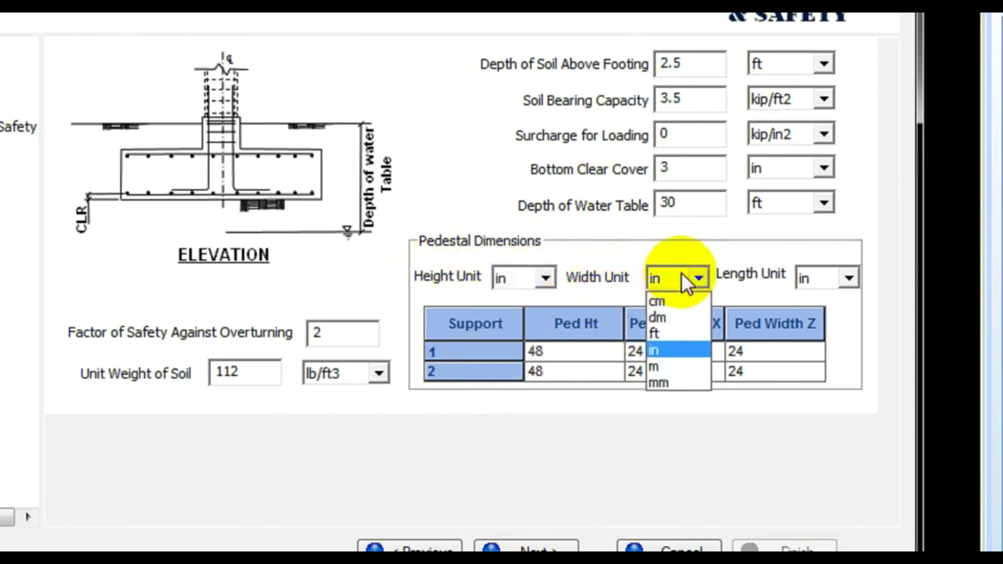
click(618, 278)
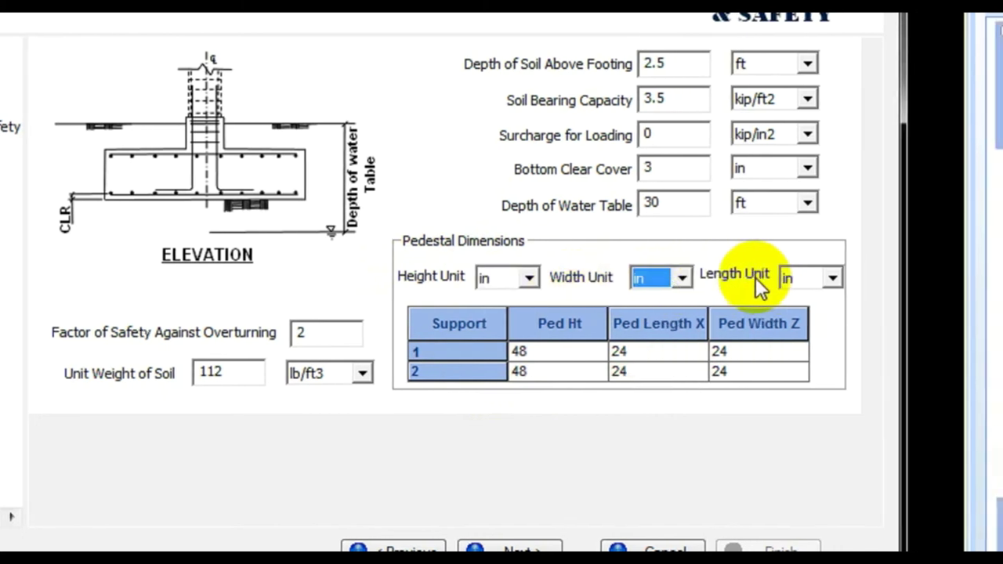
click(816, 278)
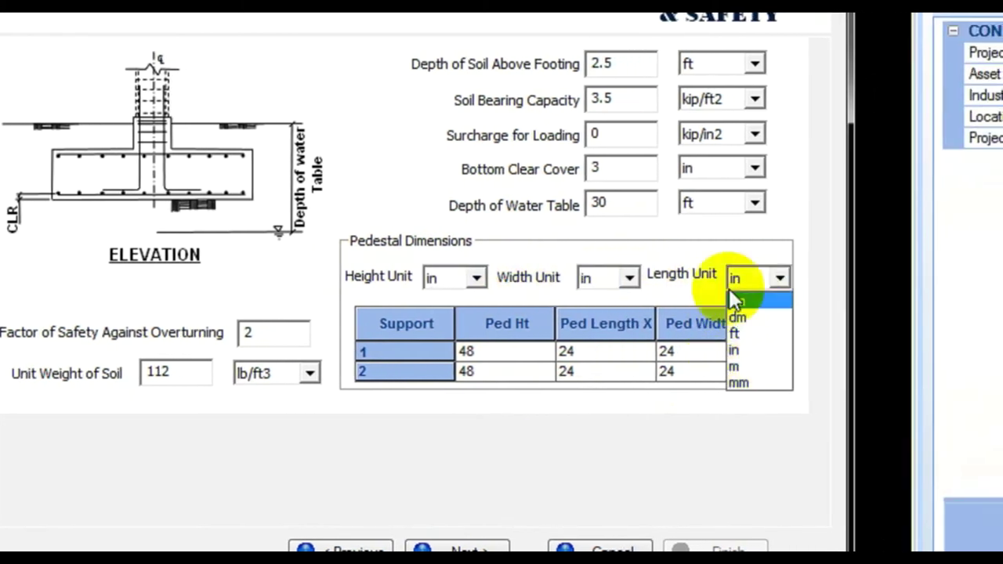
click(665, 419)
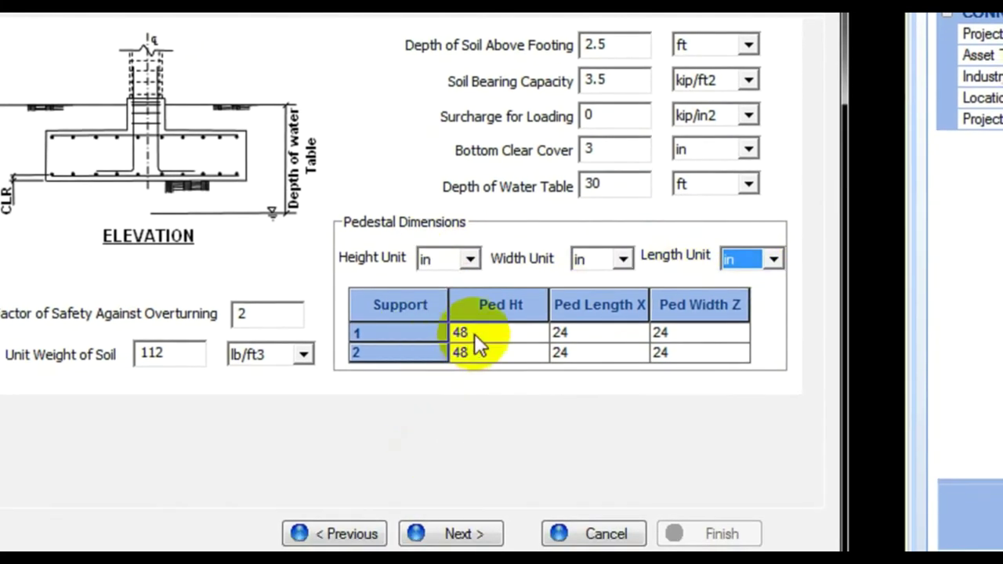
- Set the pedestal height to 24 in for both supports 1 and 2
click(474, 334)
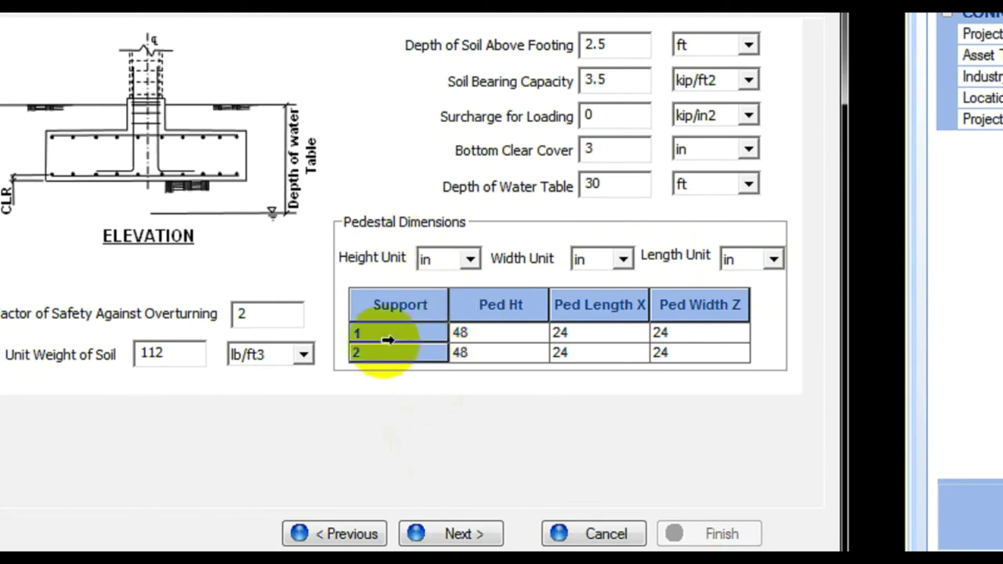
click(433, 334)
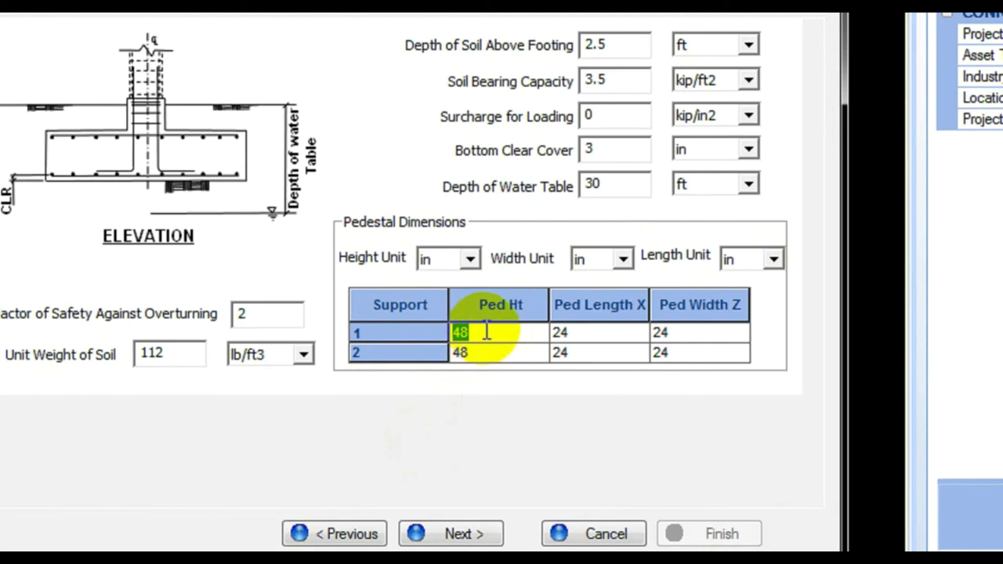
text(24)
click(454, 353)
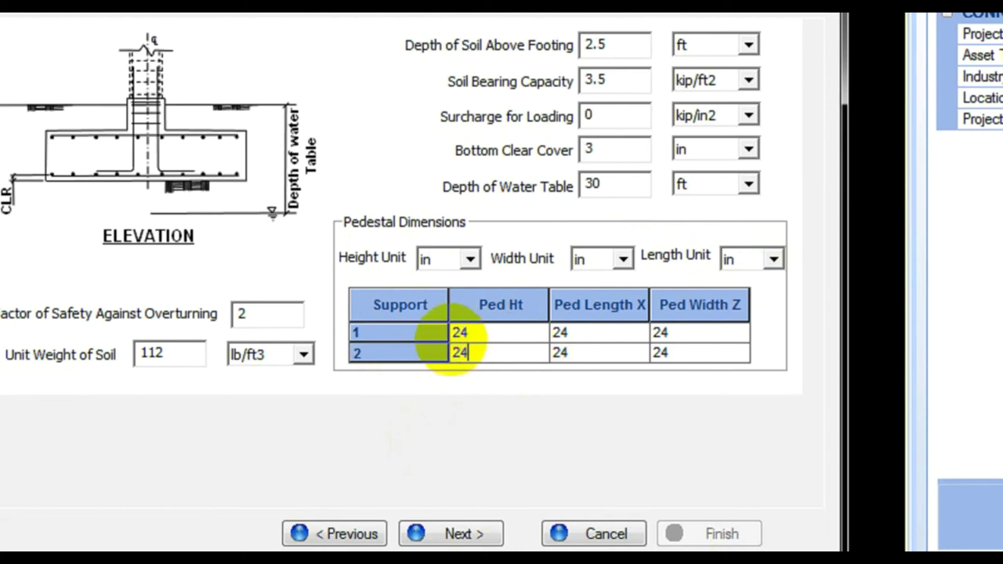
text(24)
click(589, 331)
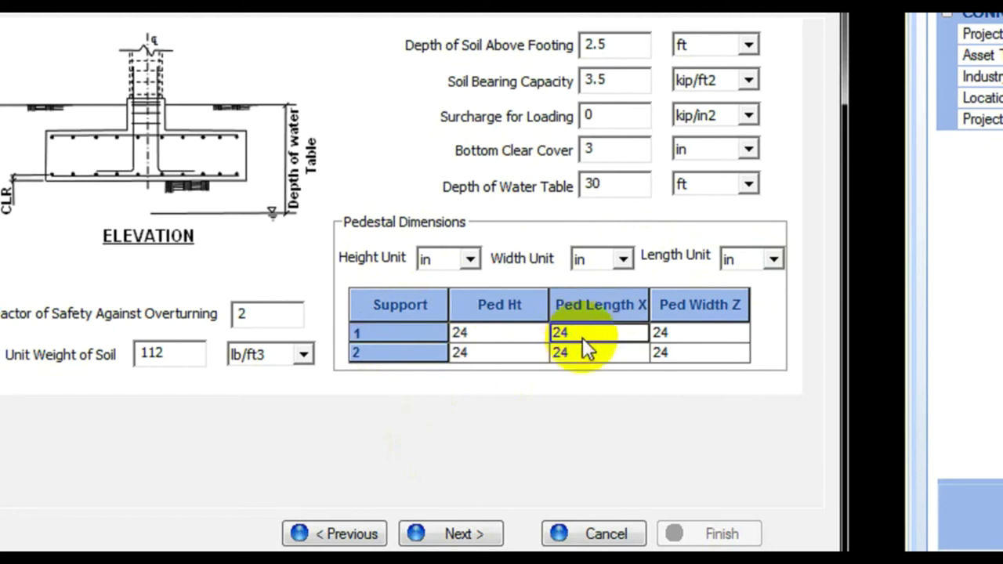
- Review the pedestal length X and width Z for supports 1 and 2, keeping 24 in, and proceed to the footing geometry
click(586, 354)
click(667, 335)
click(667, 352)
click(665, 333)
click(669, 354)
scroll(667, 353, down, 1)
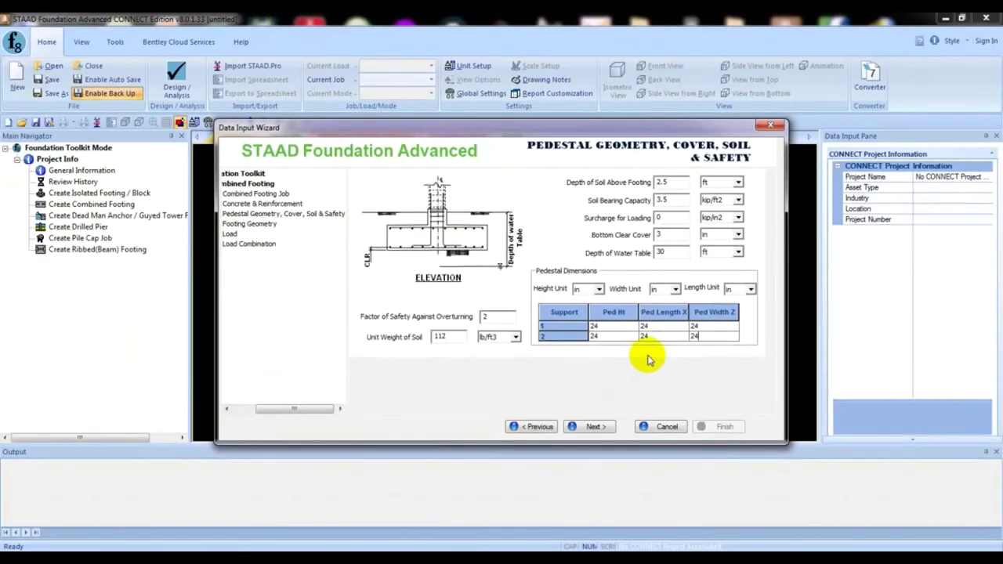
click(592, 428)
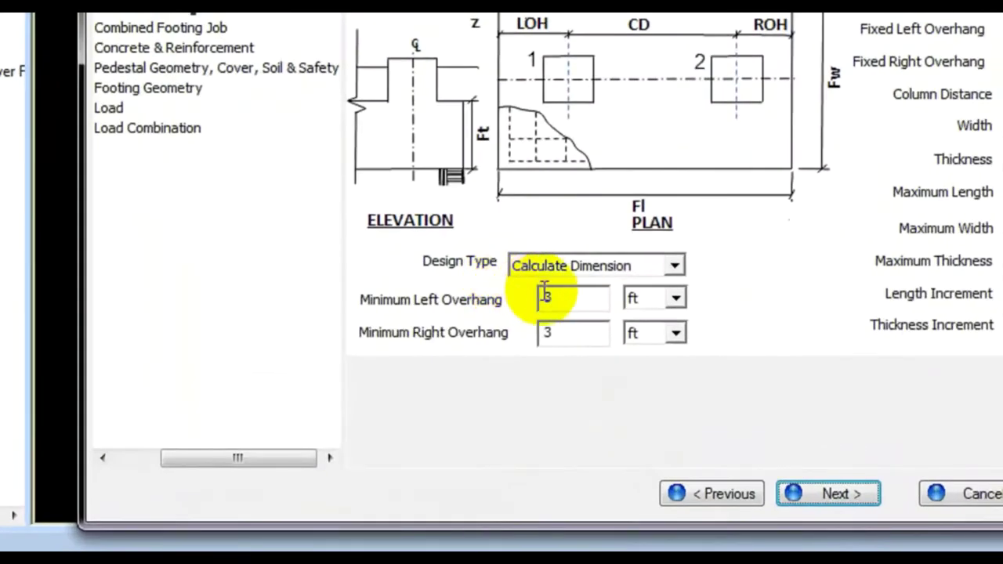
- Try the Set Dimension design type, check the minimum left and right overhangs, and return the design type to Calculate Dimension
click(658, 267)
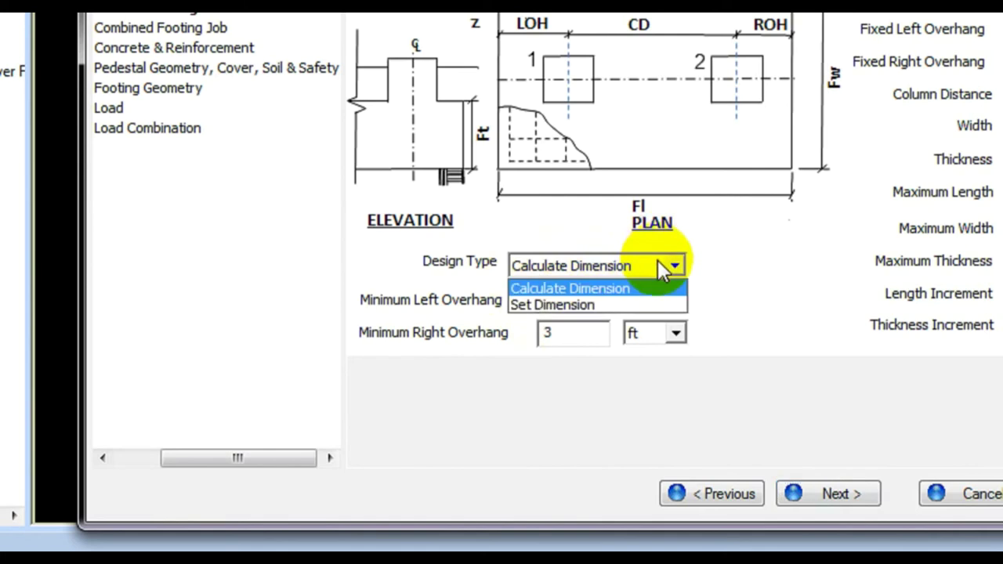
click(597, 309)
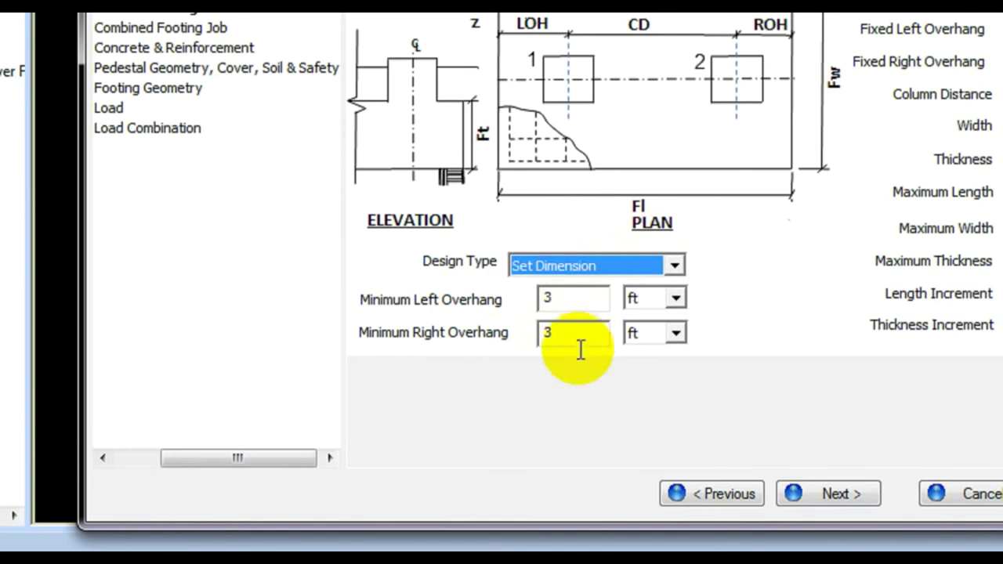
double_click(568, 296)
double_click(556, 332)
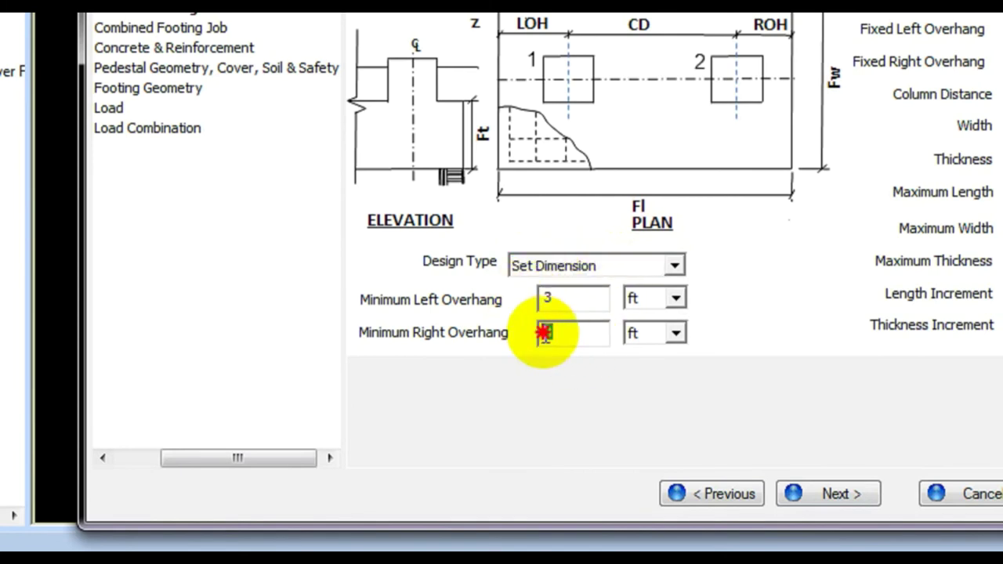
double_click(562, 291)
double_click(562, 332)
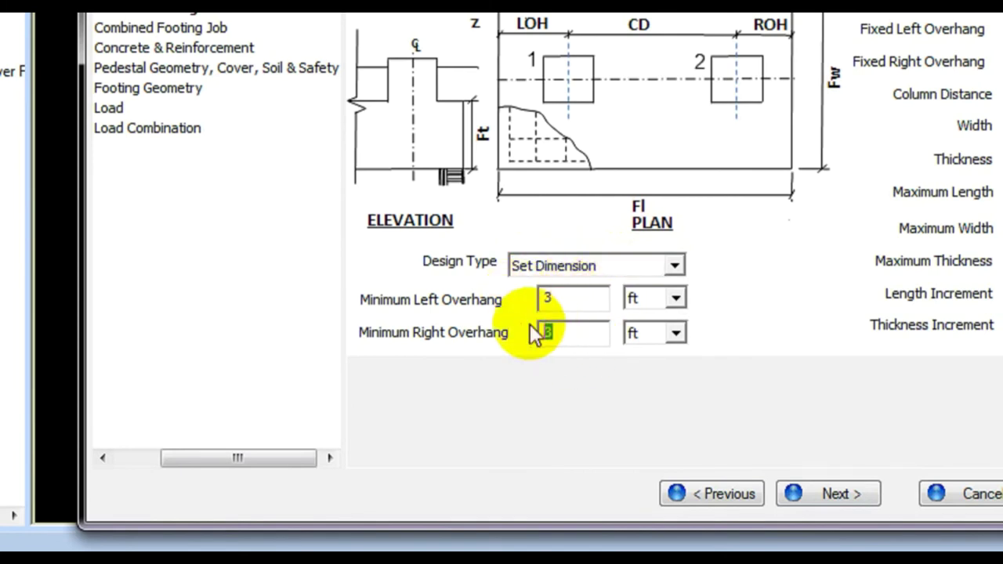
click(587, 266)
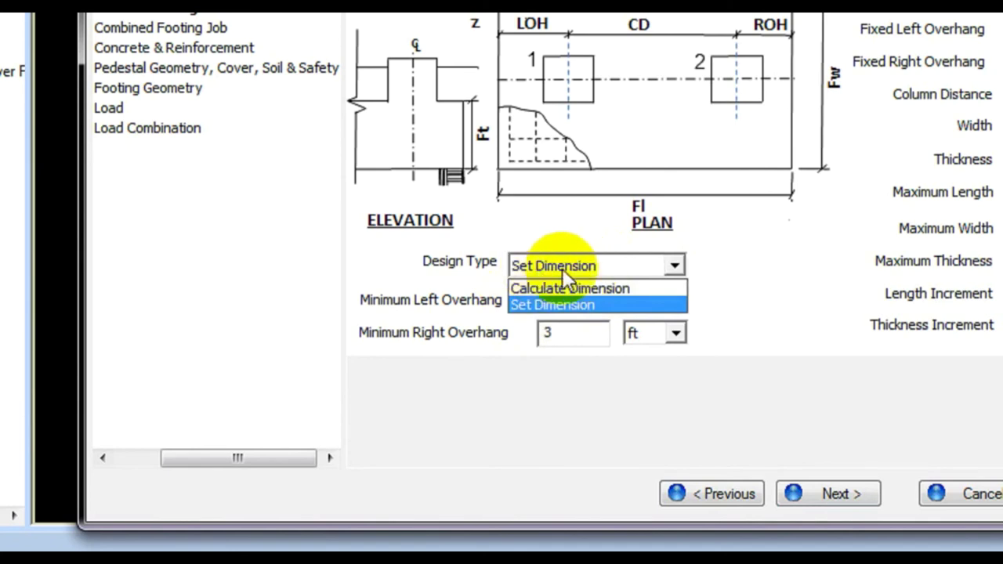
click(558, 289)
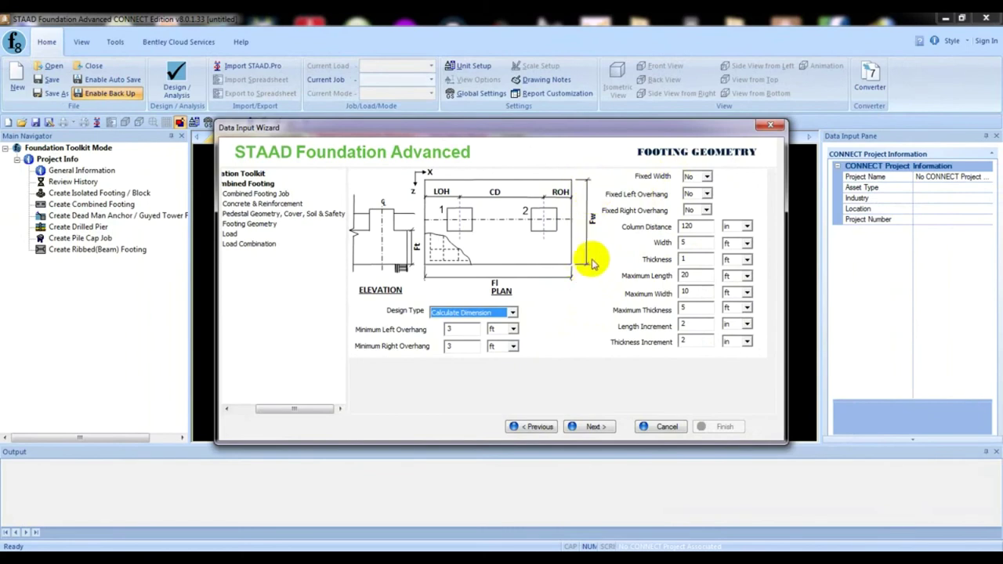
- Try Yes for the fixed width option and return it to No
click(696, 178)
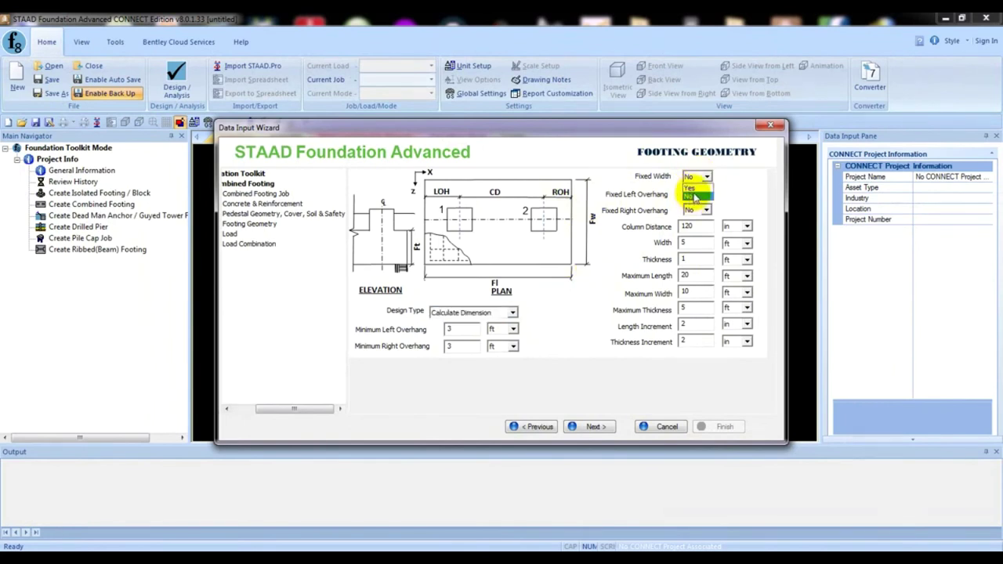
click(691, 188)
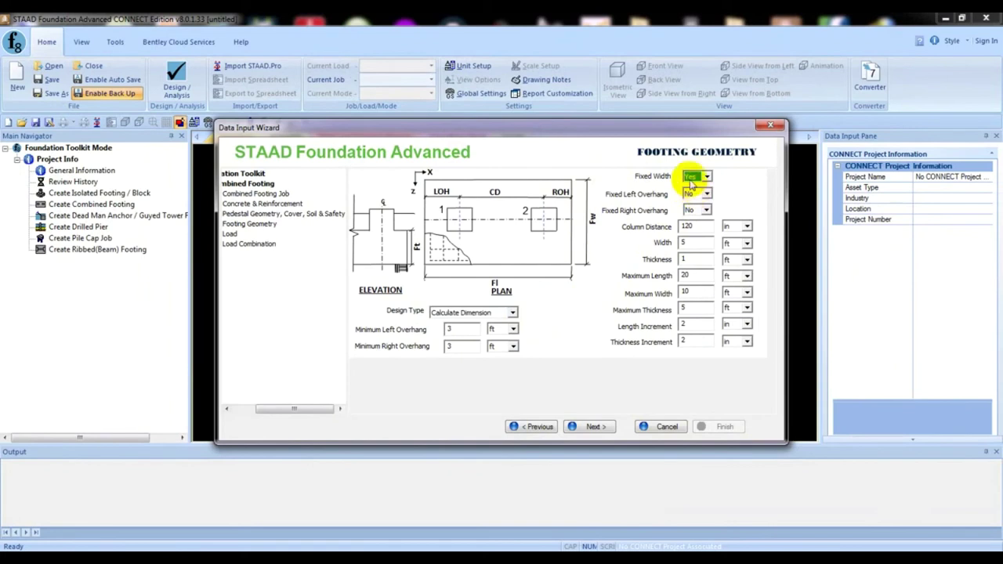
click(697, 177)
click(693, 195)
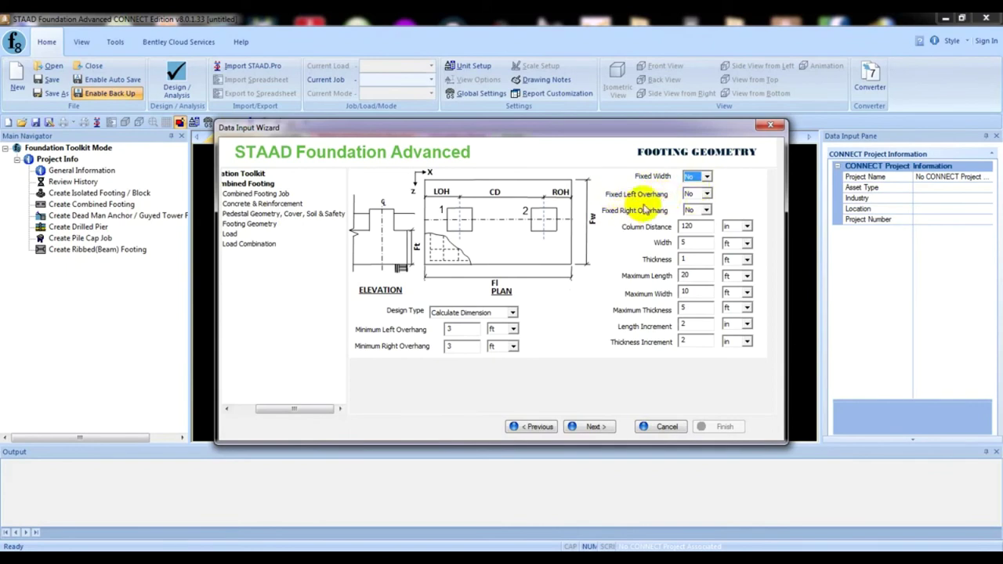
- Try Yes for the fixed left overhang, check both minimum overhangs, keeping 3 ft, and return the option to No
click(691, 195)
click(688, 204)
double_click(455, 329)
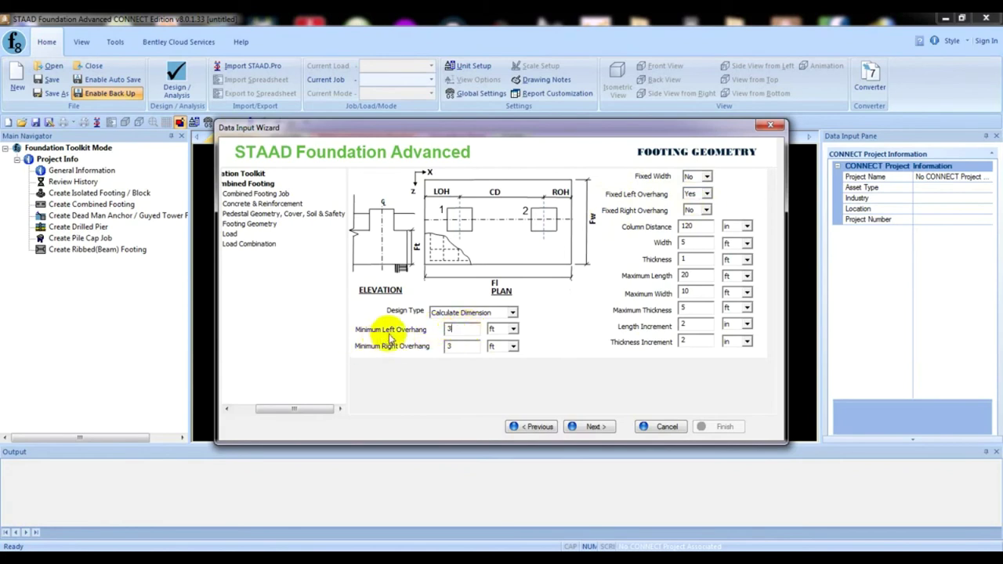
double_click(457, 347)
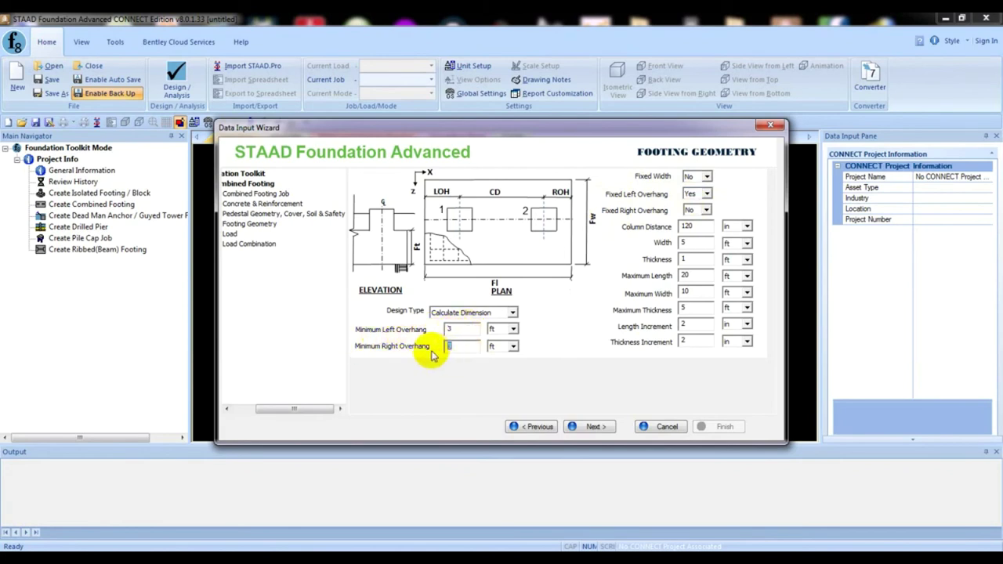
text(3)
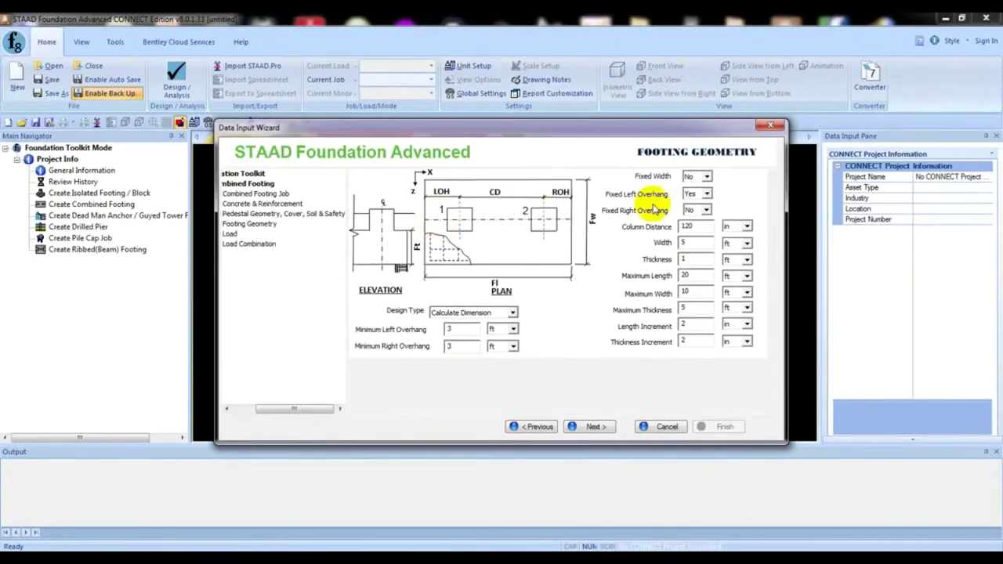
click(688, 194)
click(690, 210)
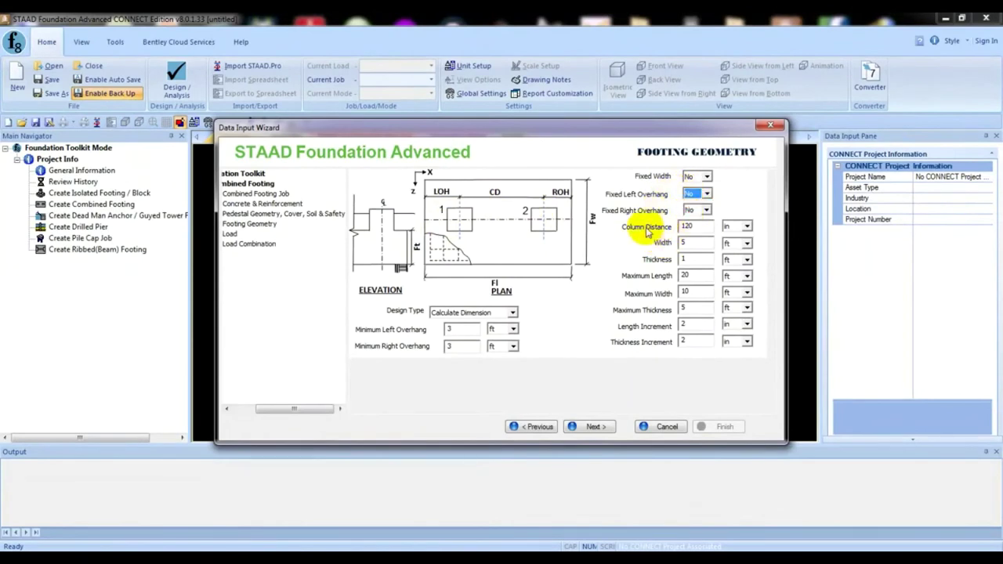
- Examine the column distance and the footing's starting width and thickness against the plan and elevation diagrams
click(695, 225)
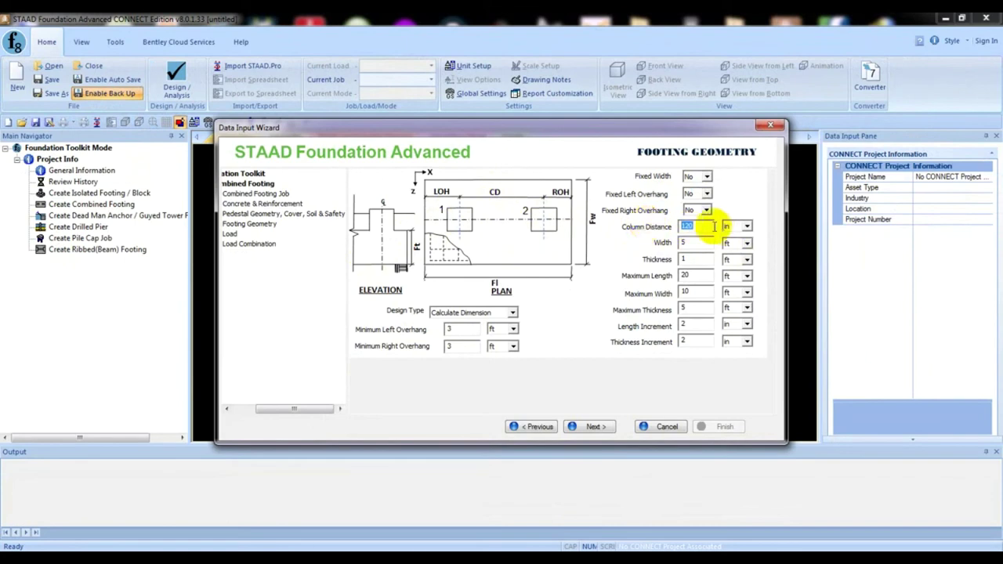
drag(697, 227, 664, 226)
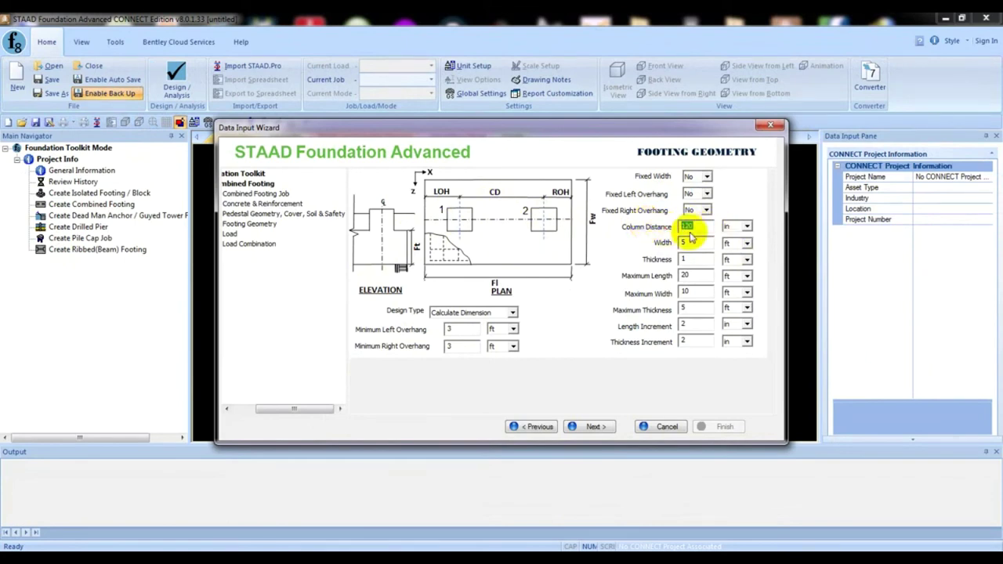
click(647, 245)
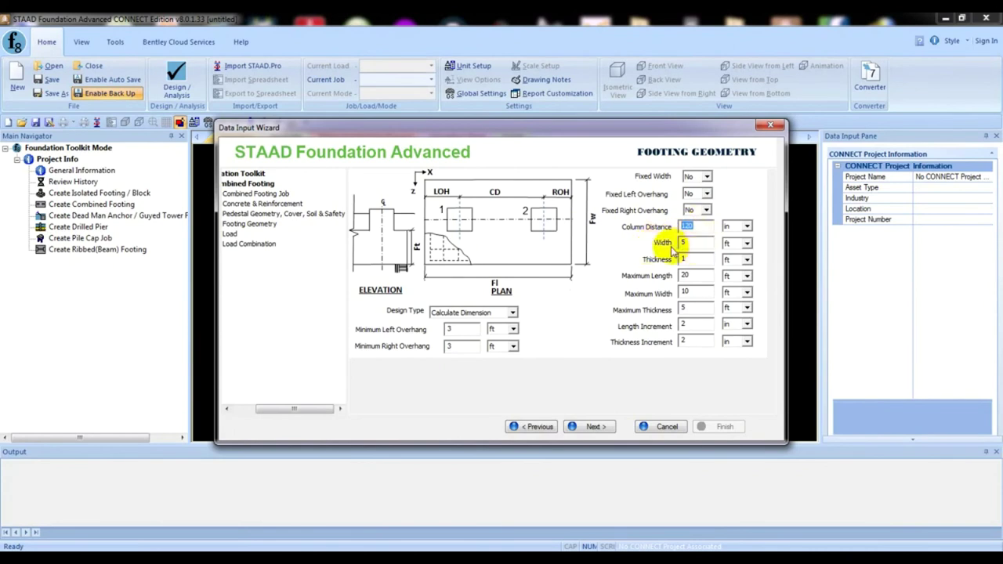
double_click(679, 244)
click(699, 244)
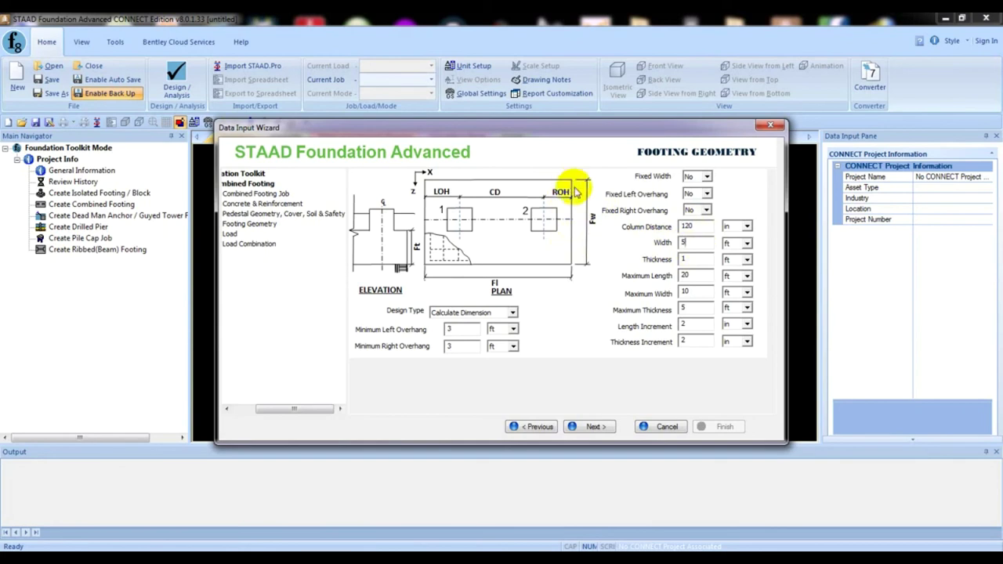
click(705, 243)
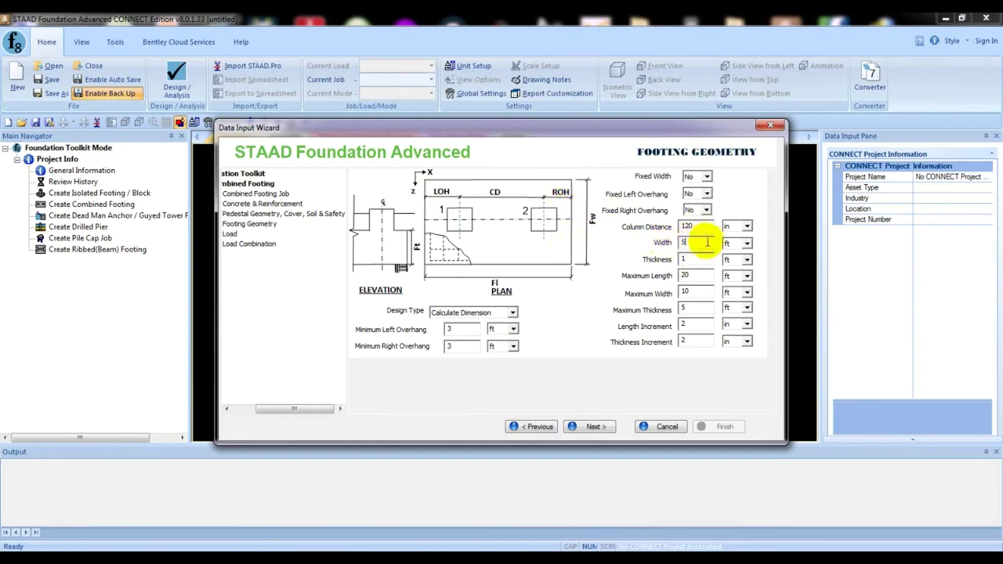
double_click(706, 243)
drag(712, 244, 678, 243)
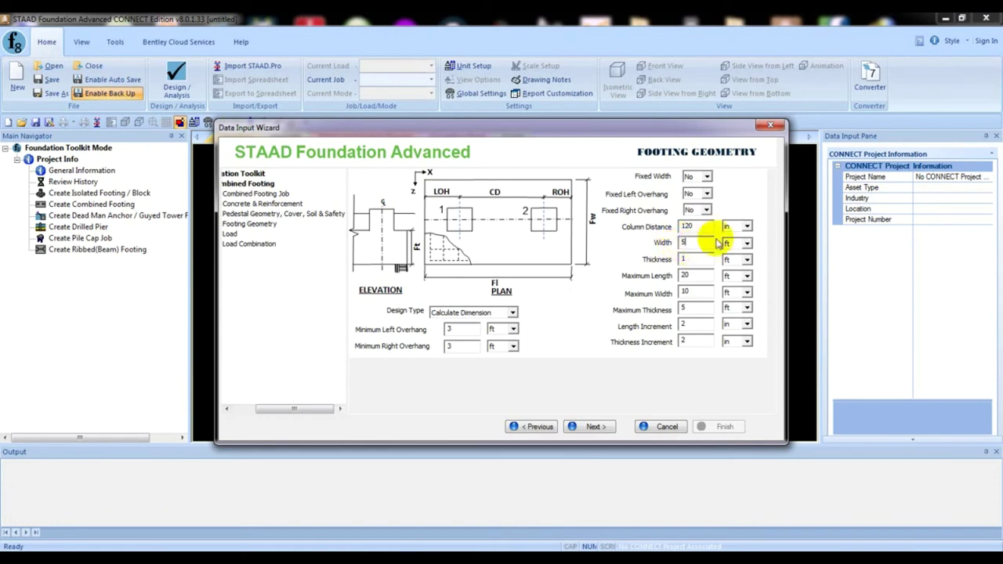
click(692, 260)
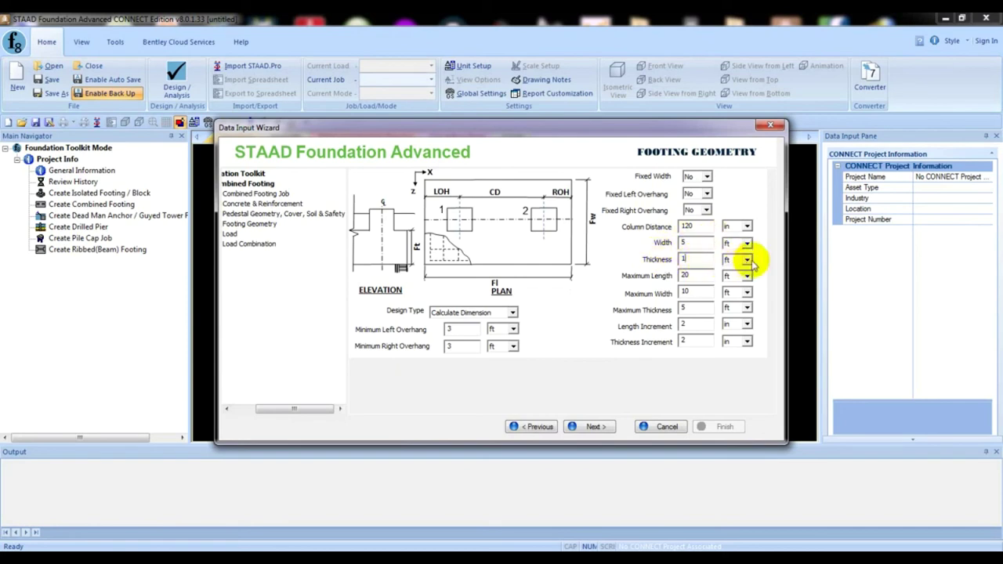
double_click(698, 259)
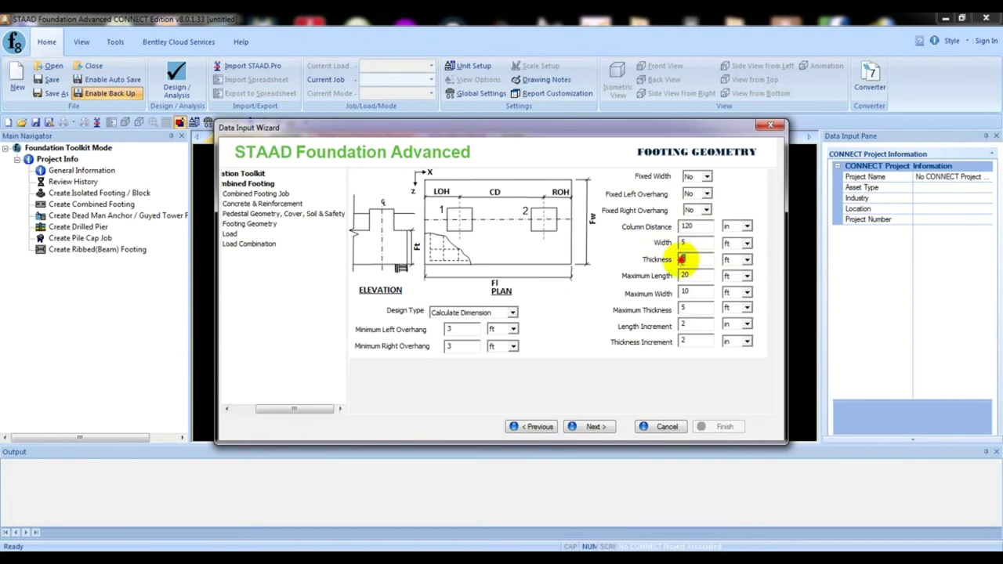
click(701, 259)
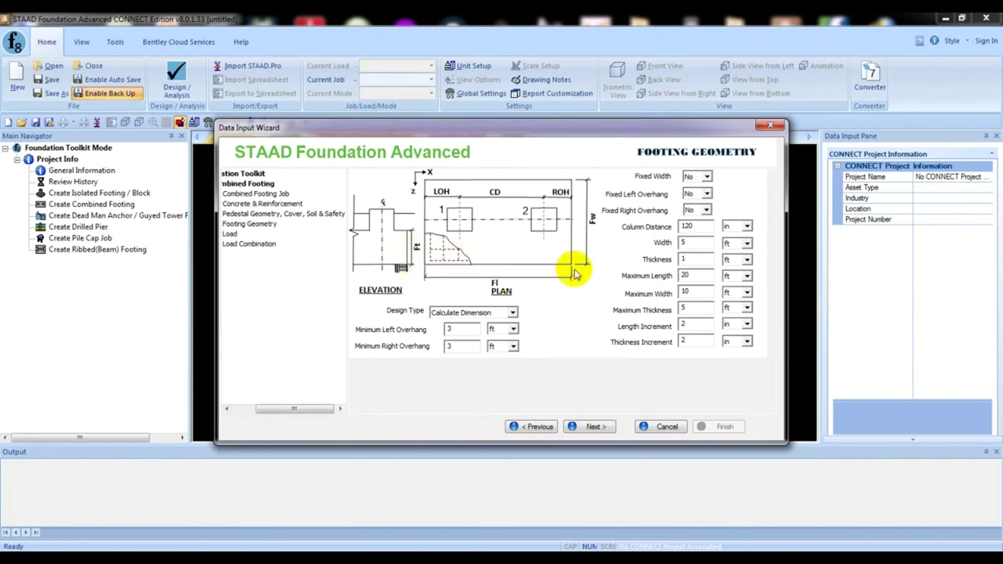
- Compare the maximum length and maximum width limits with the footing's starting width and thickness
click(706, 276)
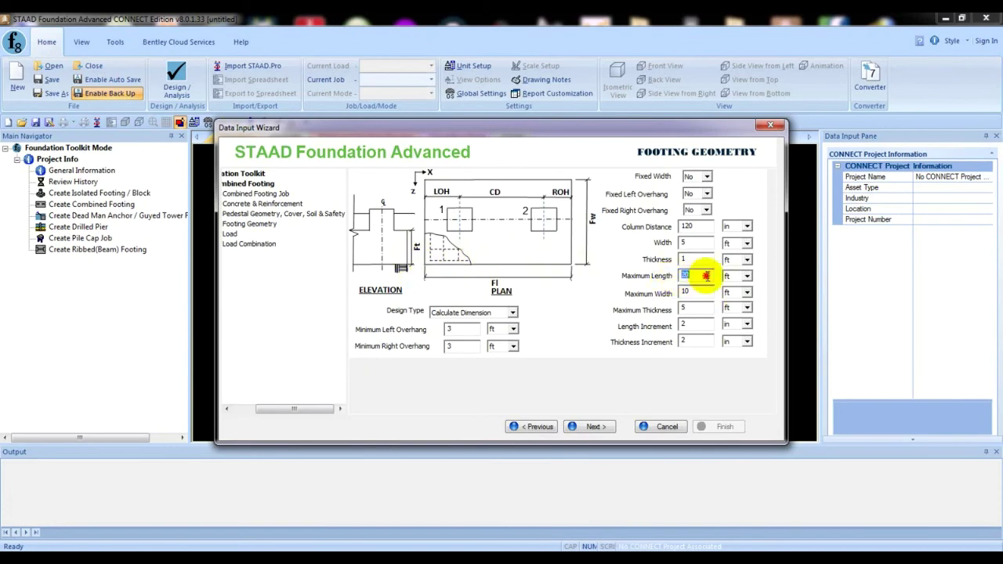
click(702, 275)
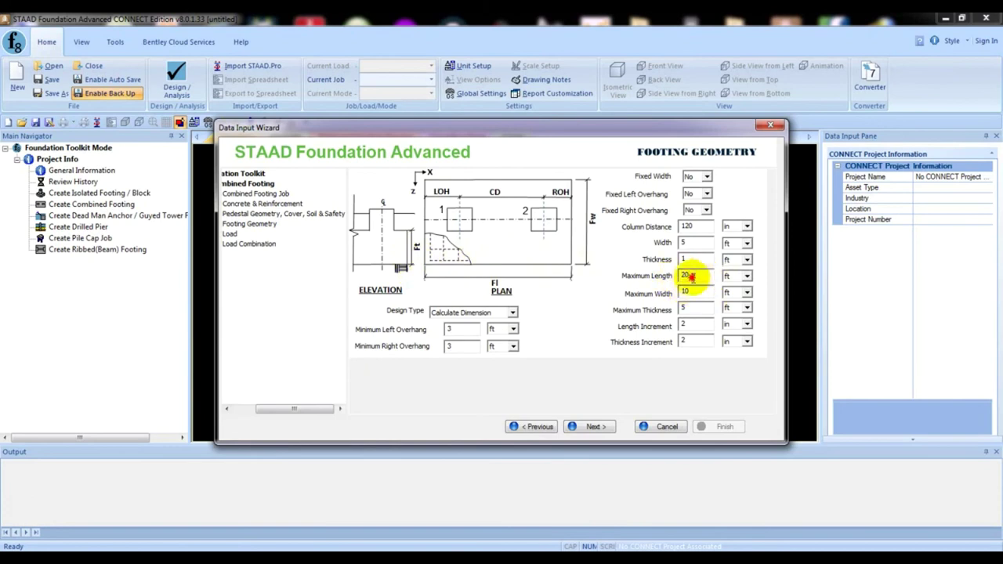
double_click(699, 290)
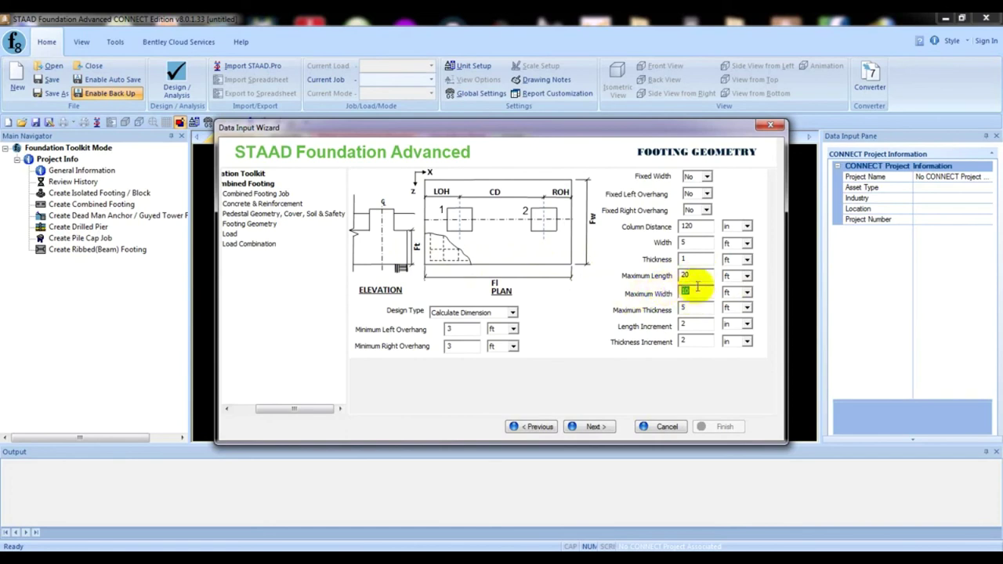
double_click(693, 242)
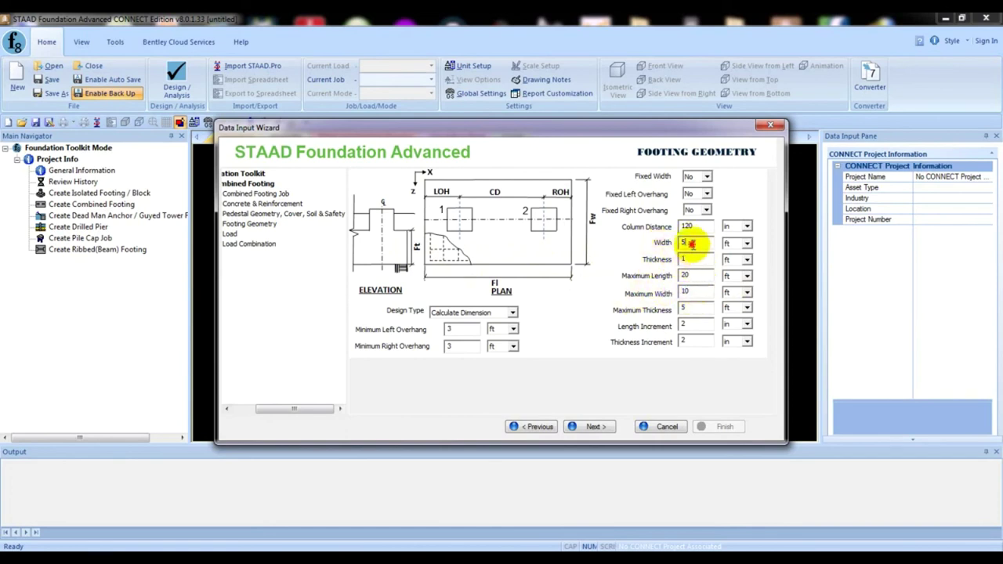
double_click(686, 260)
double_click(687, 244)
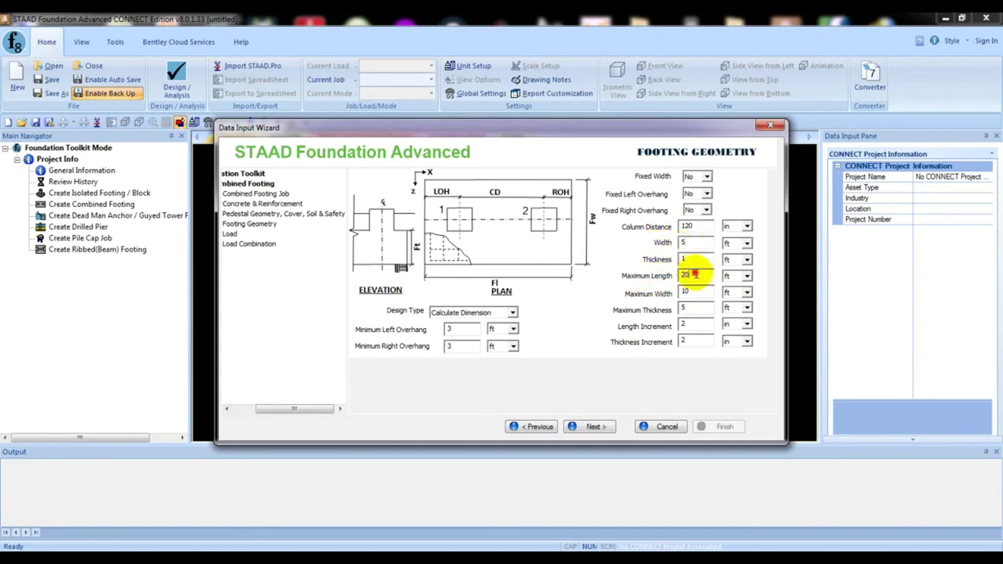
double_click(693, 274)
click(706, 275)
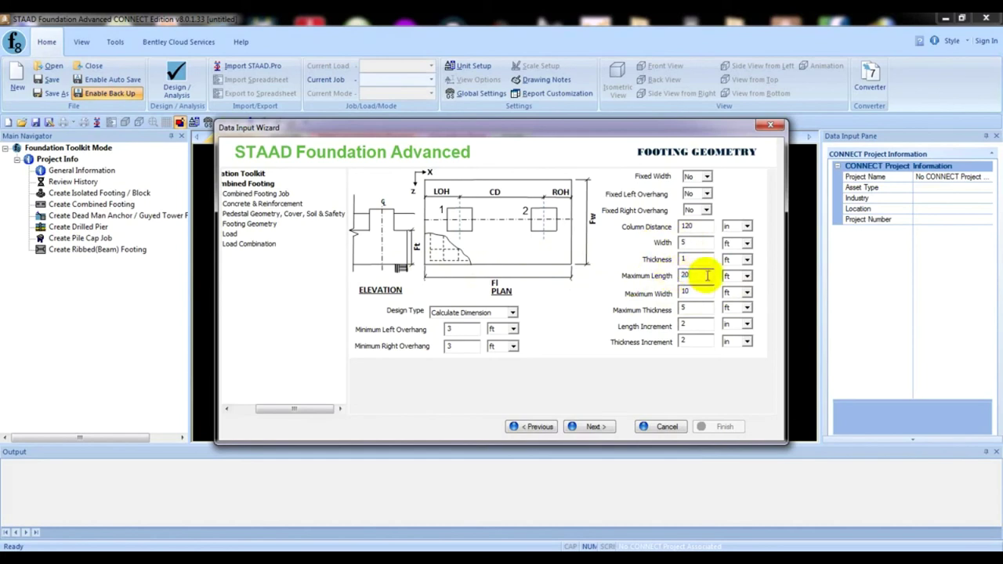
- Review the maximum width, the maximum thickness, and the length and thickness increments of the footing
double_click(683, 291)
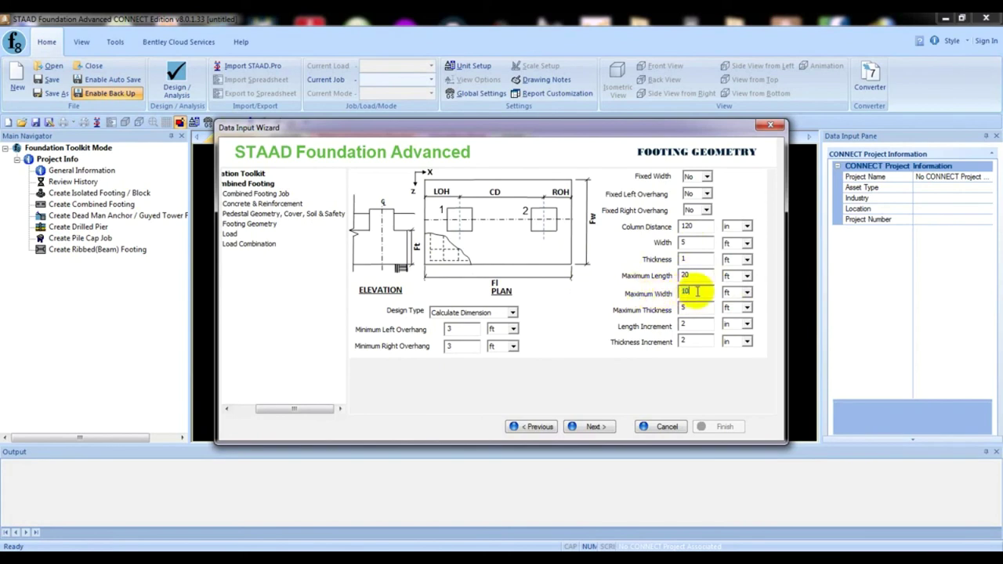
double_click(685, 308)
click(702, 308)
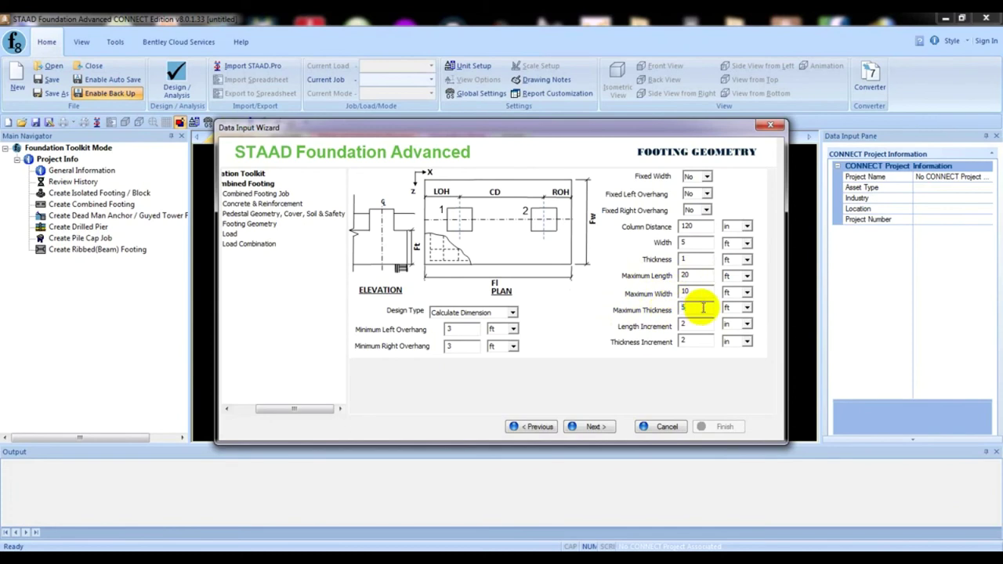
key(Tab)
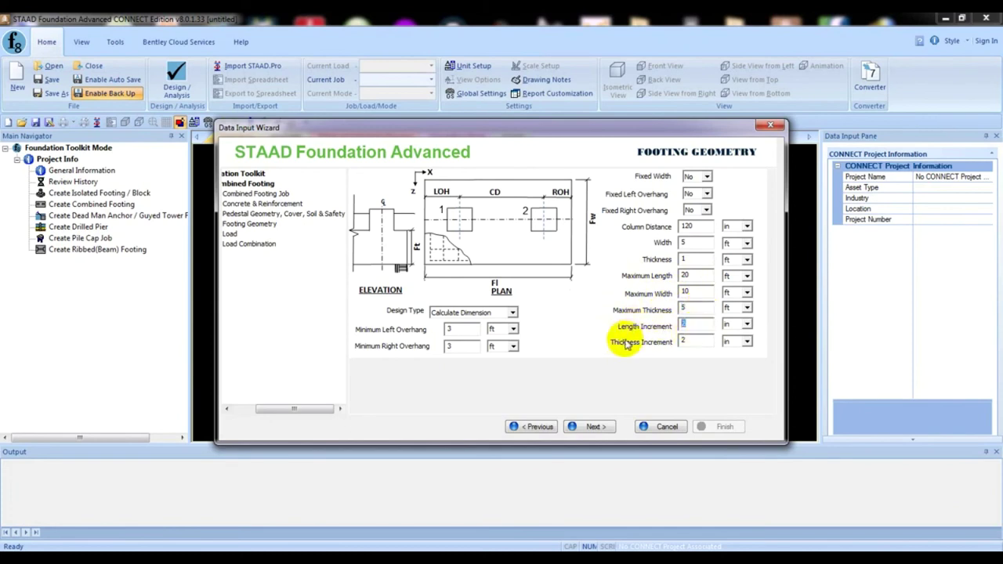
double_click(693, 341)
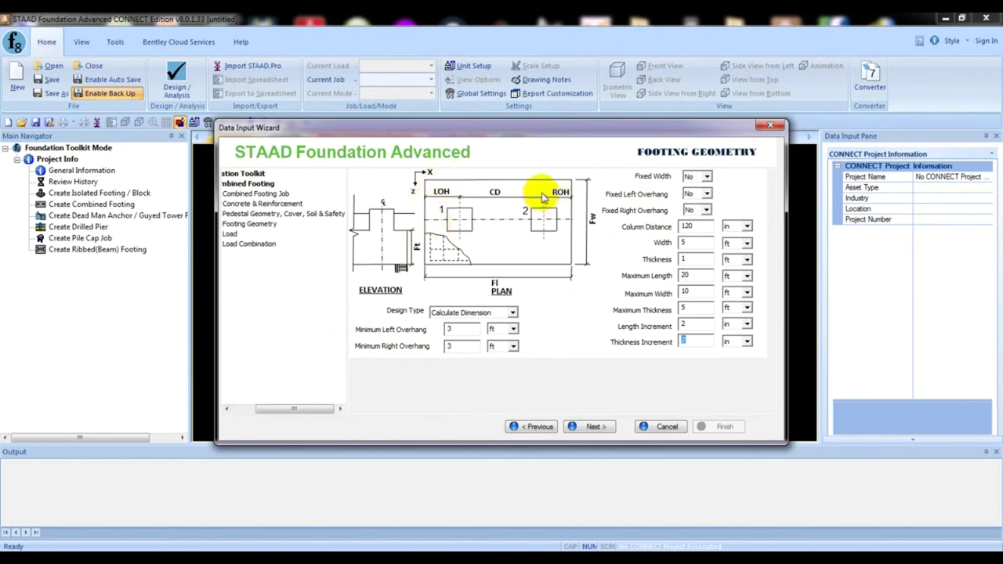
- Set the minimum left and right overhangs to 2 ft each and continue to the load data
click(462, 329)
drag(461, 329, 409, 343)
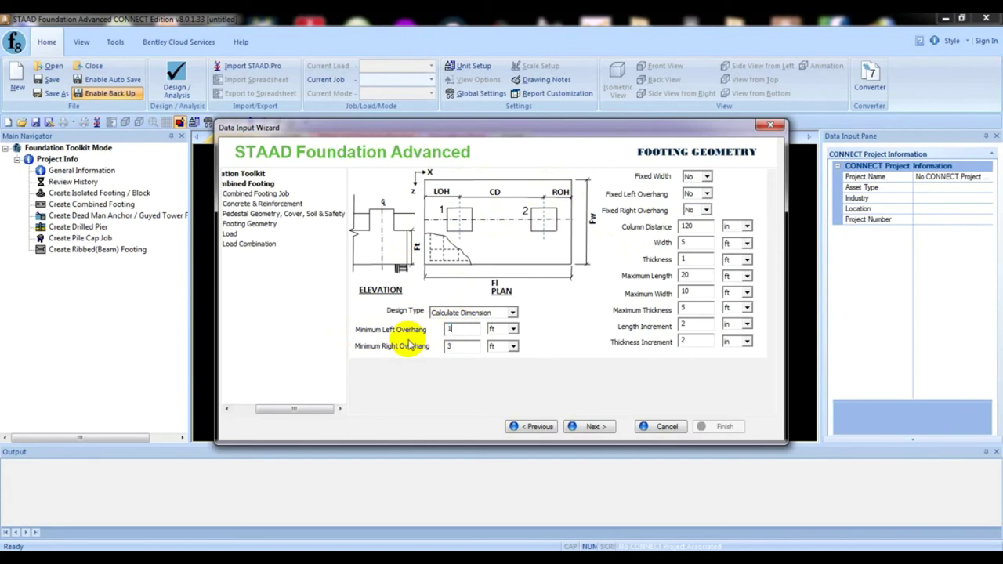
text(1)
double_click(458, 329)
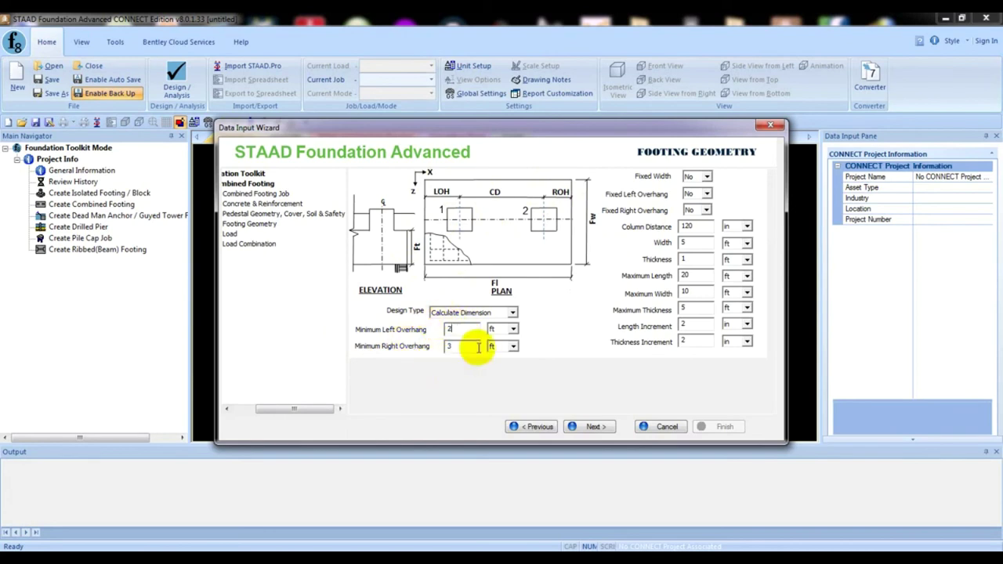
drag(477, 346, 394, 344)
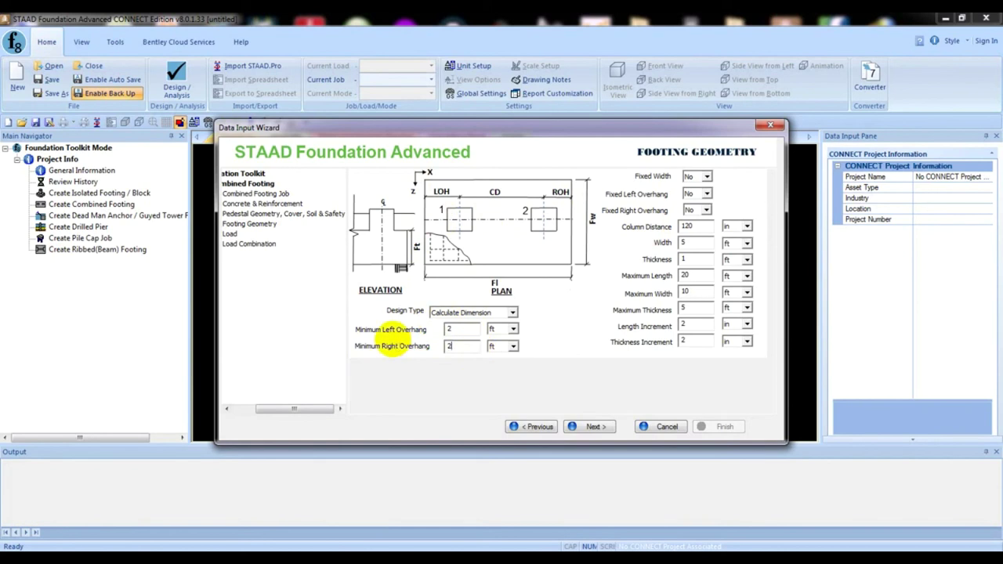
click(594, 427)
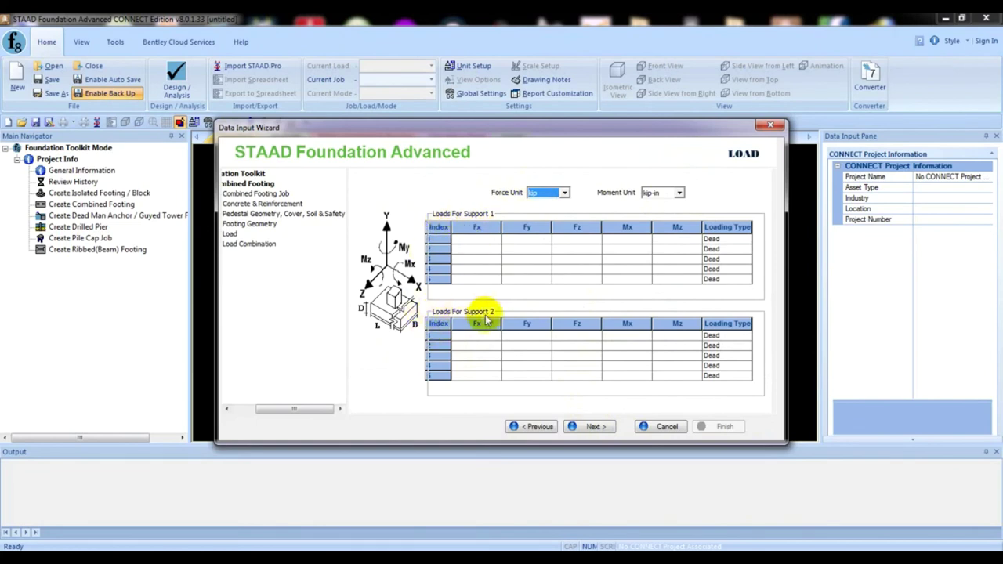
- Enter the first load for support 1 as a Dead load with Fy -150 kip and Mz 30 kip-in
click(477, 240)
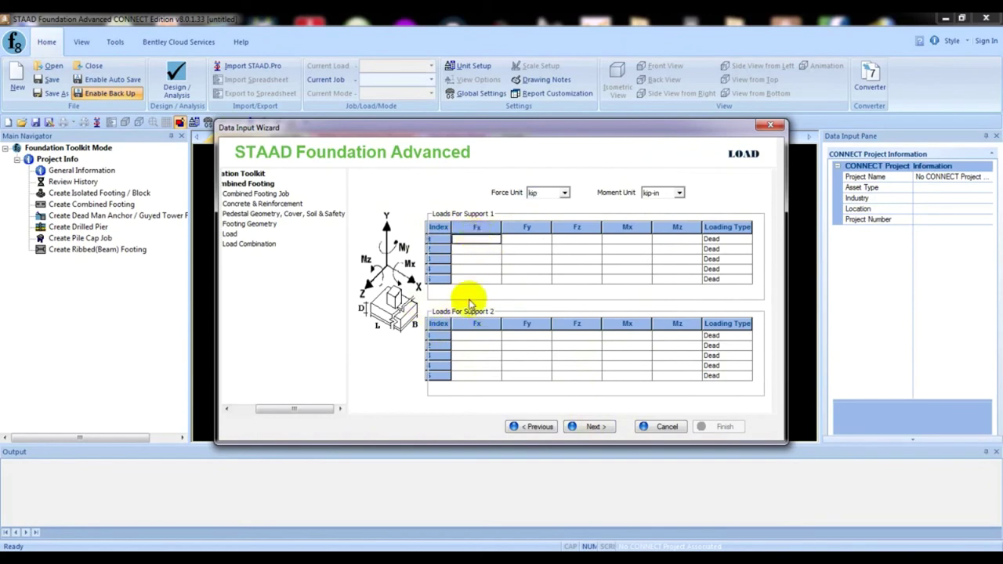
click(477, 337)
click(475, 240)
click(520, 241)
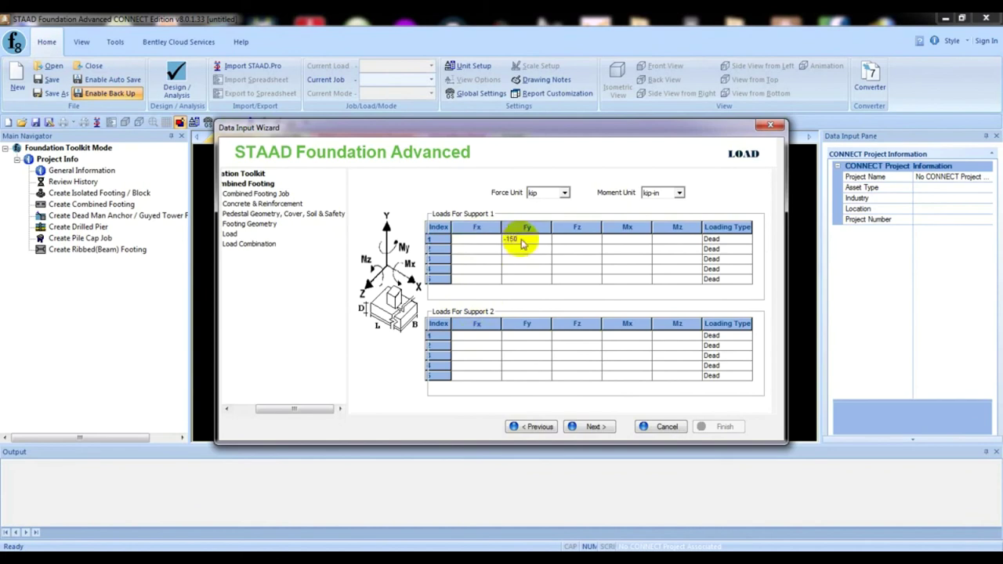
text(-150)
click(673, 240)
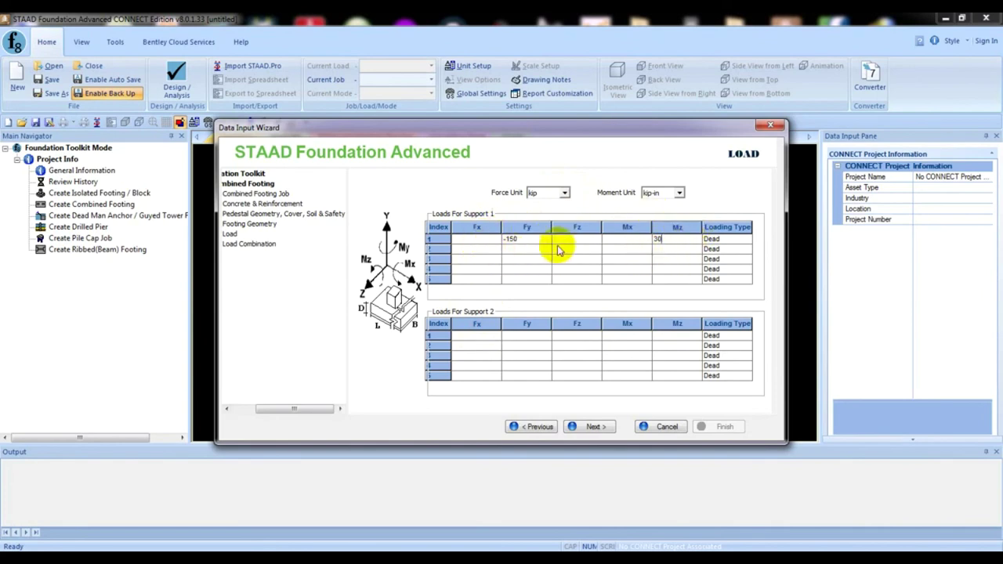
click(523, 248)
click(728, 240)
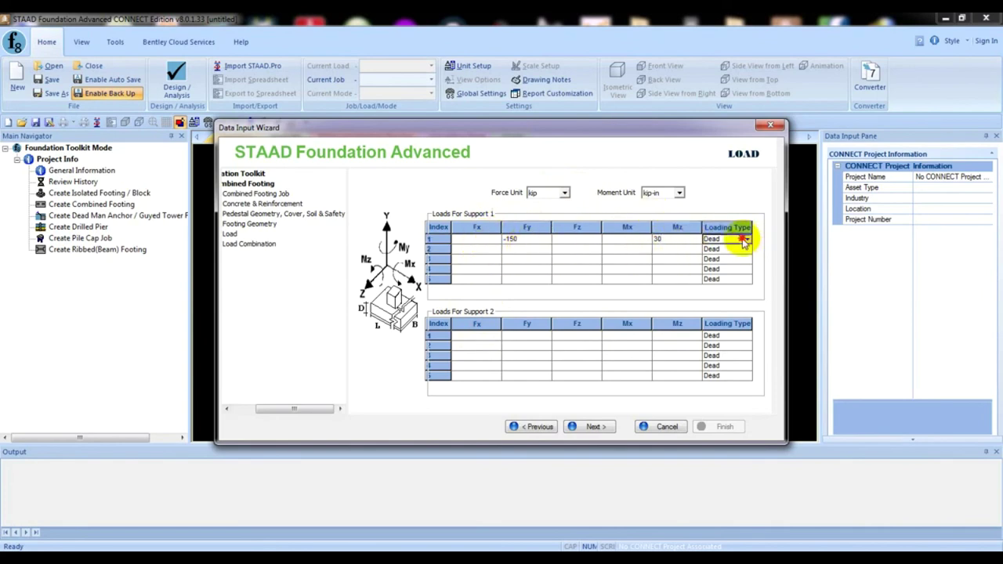
click(742, 239)
click(716, 251)
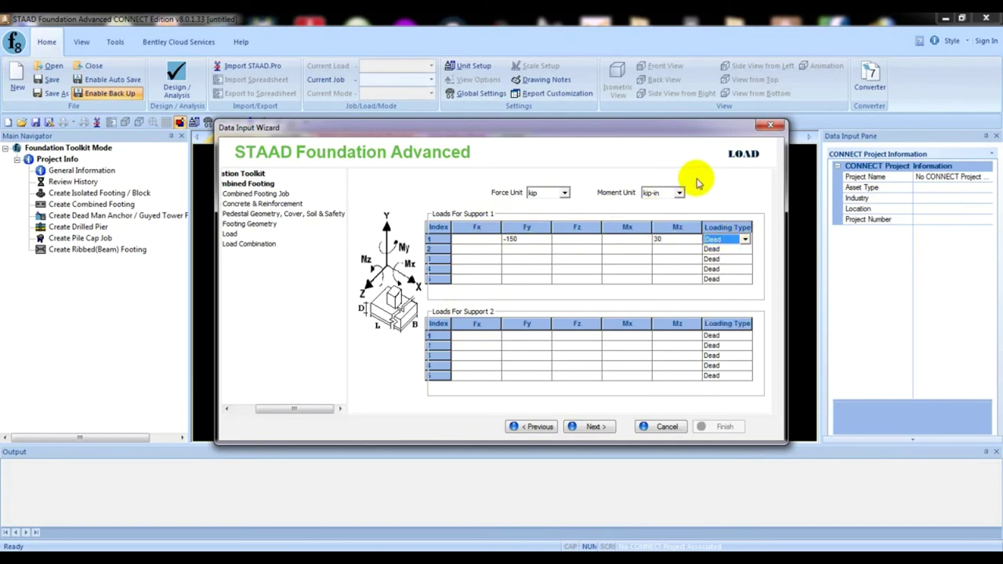
- Enter the second load for support 1 as a Live load with Fy -125 kip and Mz 25 kip-in
click(523, 251)
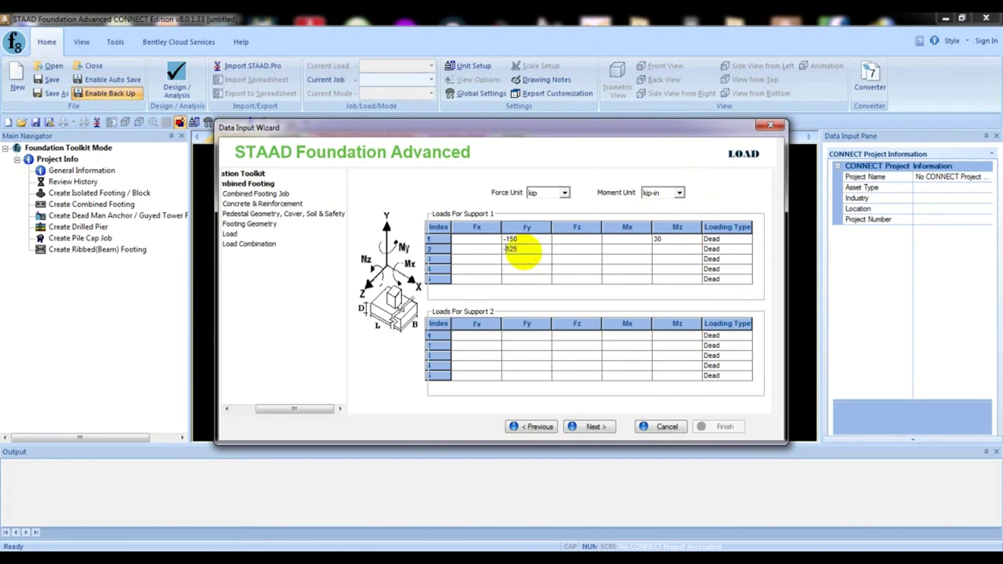
click(678, 250)
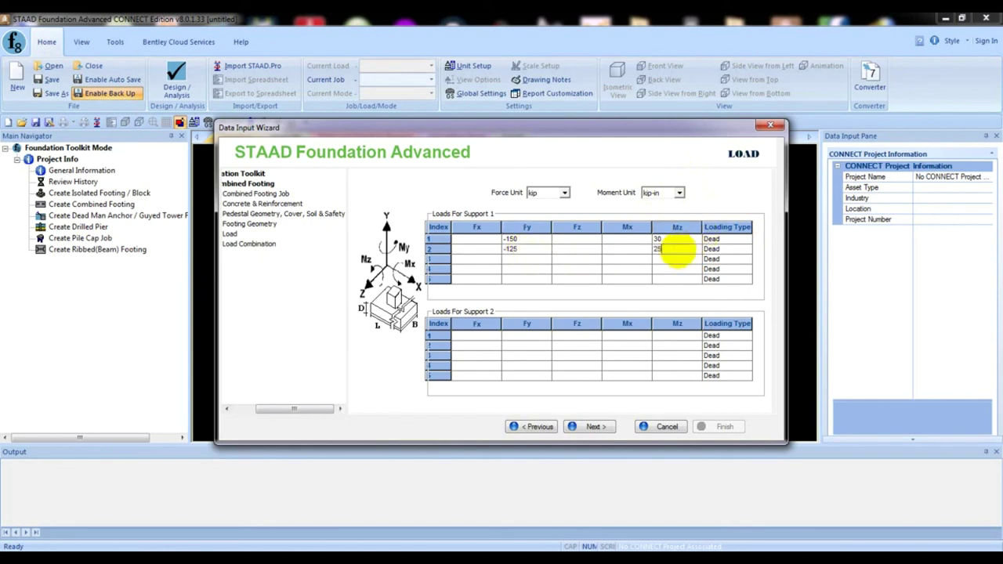
click(715, 249)
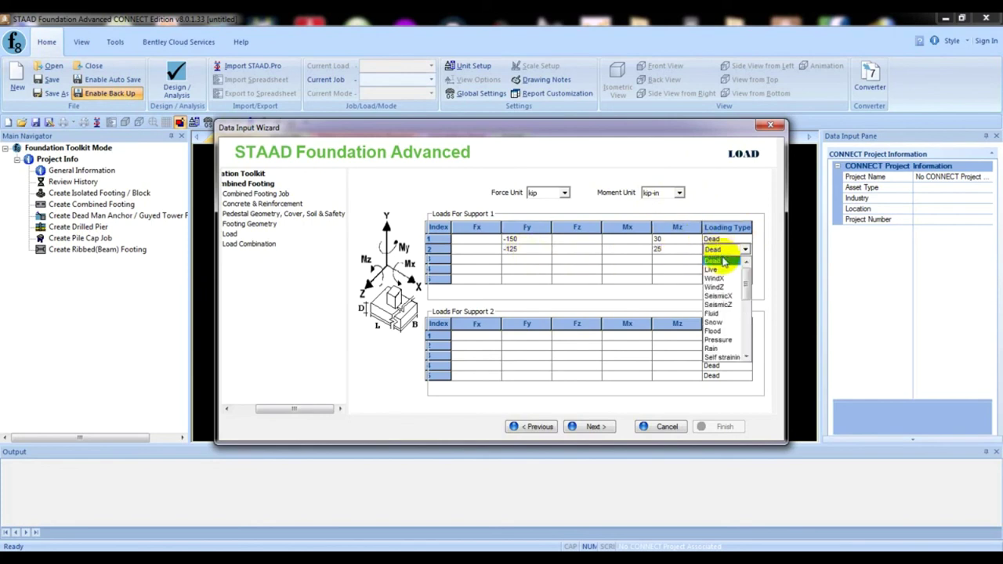
click(713, 269)
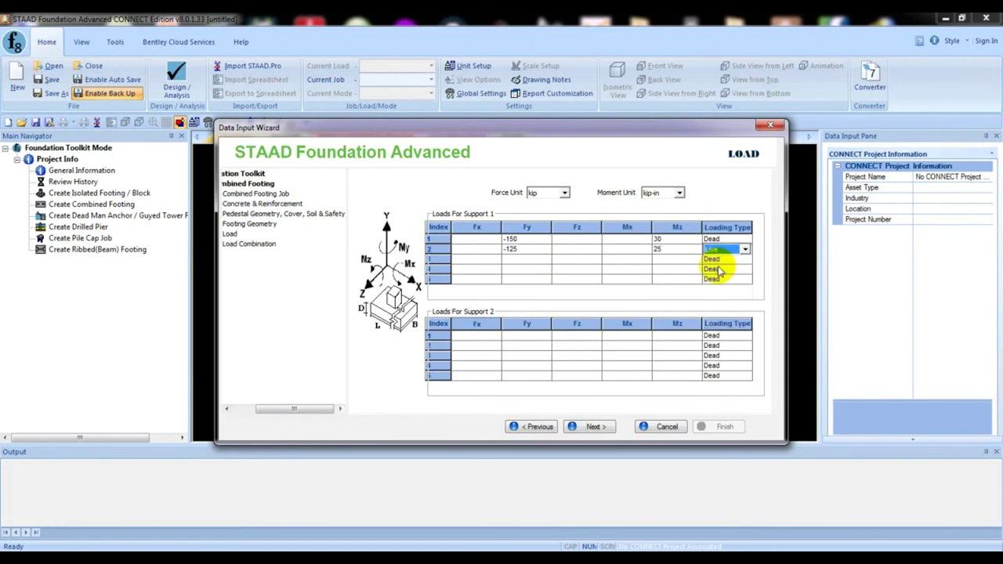
- Enter the first load for support 2 as a Dead load with Fy -175 kip and Mz 35 kip-in
click(475, 335)
click(519, 337)
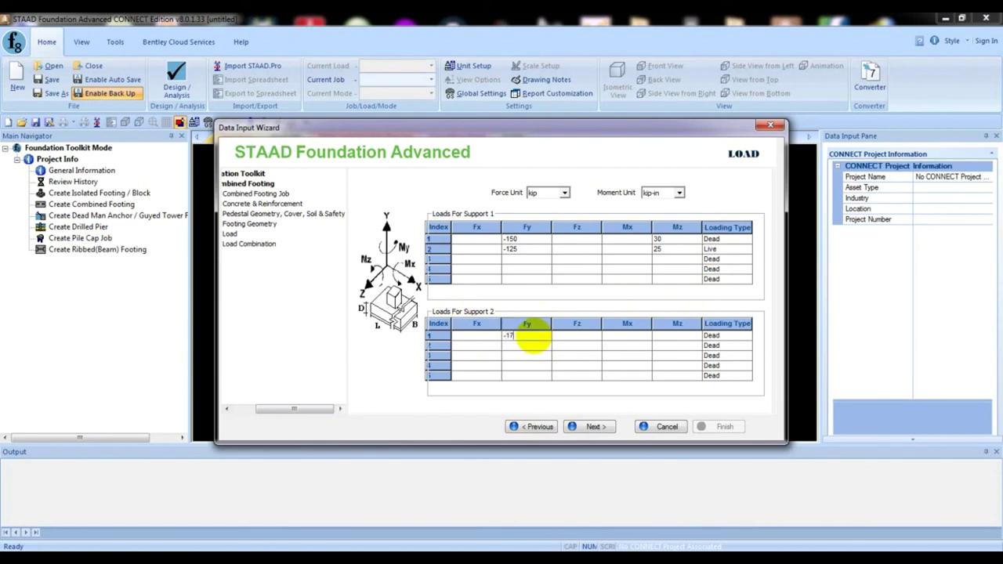
text(-175)
click(661, 339)
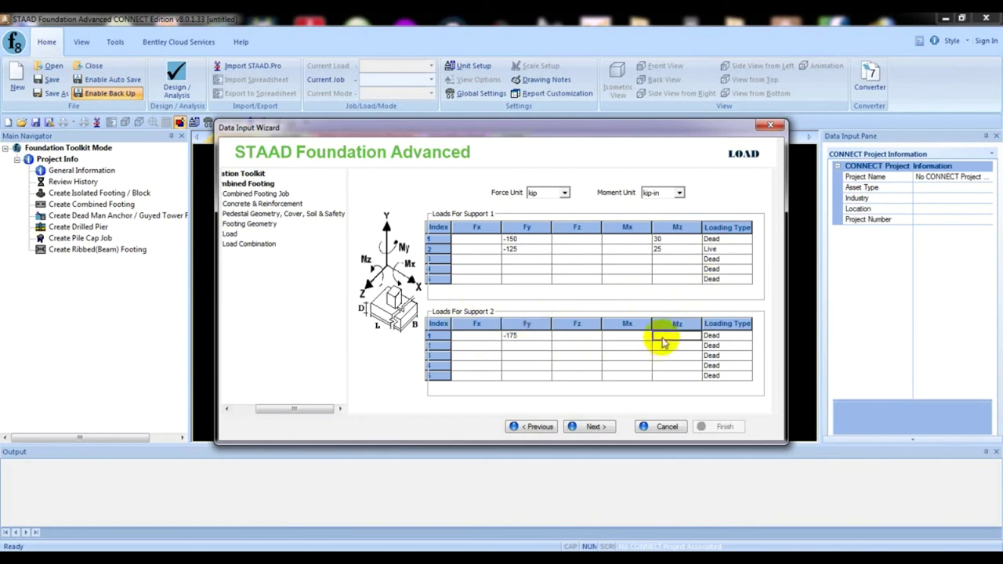
click(711, 336)
click(744, 336)
click(716, 344)
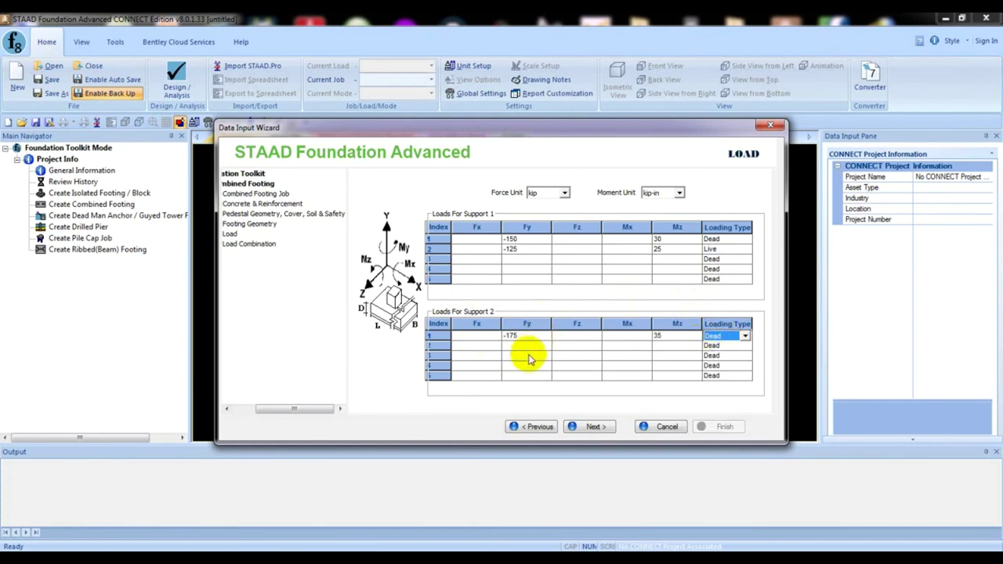
- Enter the second load for support 2 as a Live load with Fy 150 kip and Mz 30 kip-in
click(523, 347)
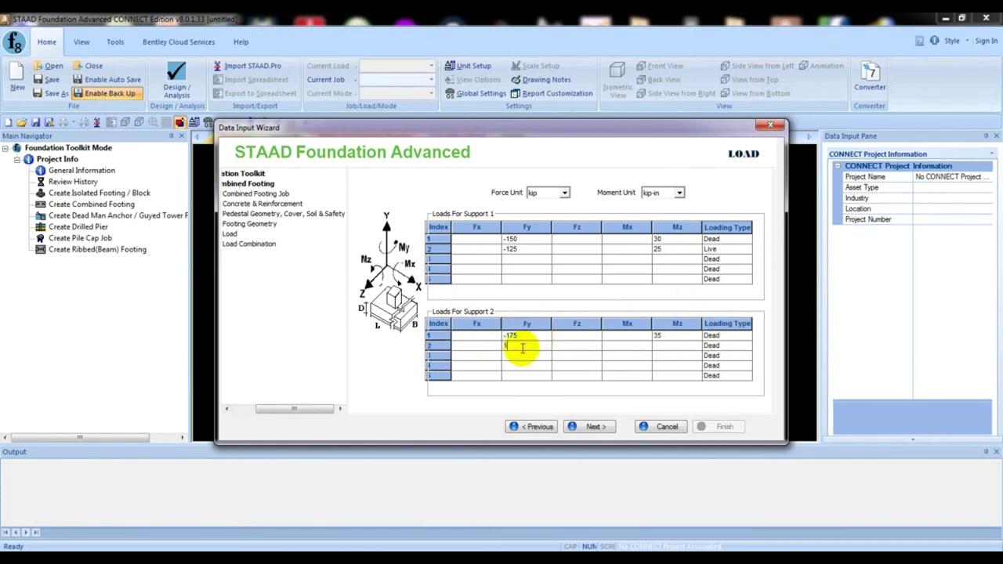
text(150)
click(677, 345)
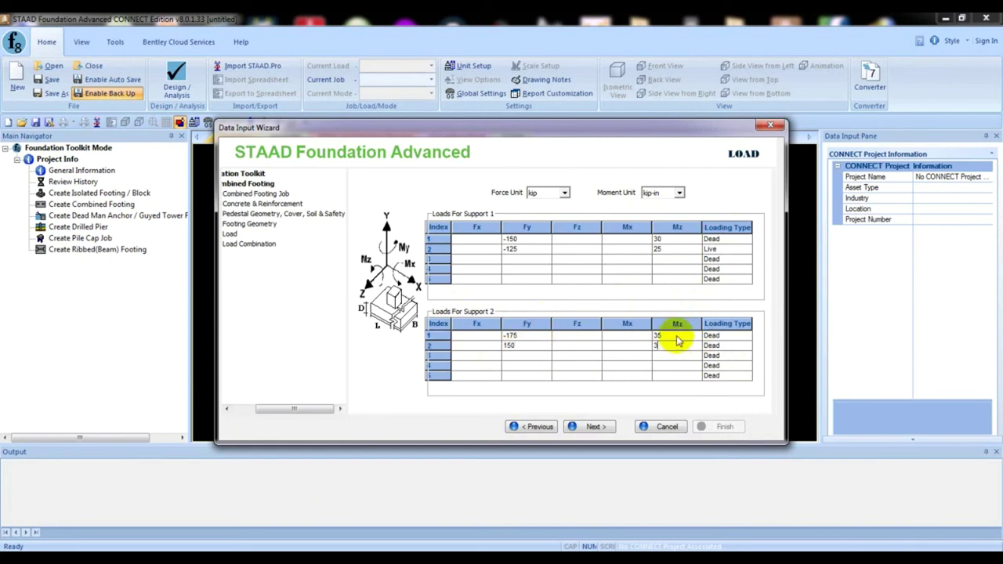
click(728, 344)
click(744, 345)
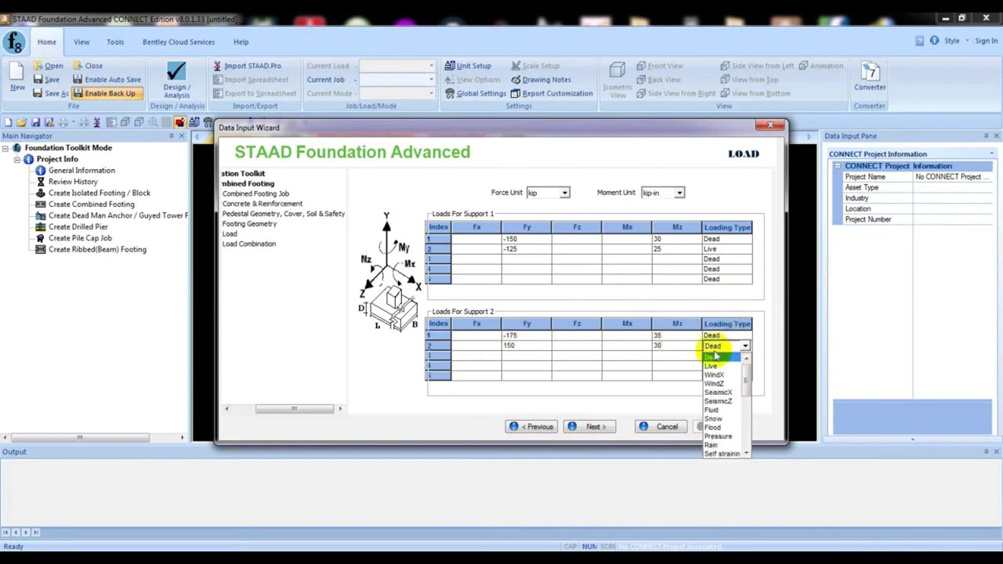
click(713, 367)
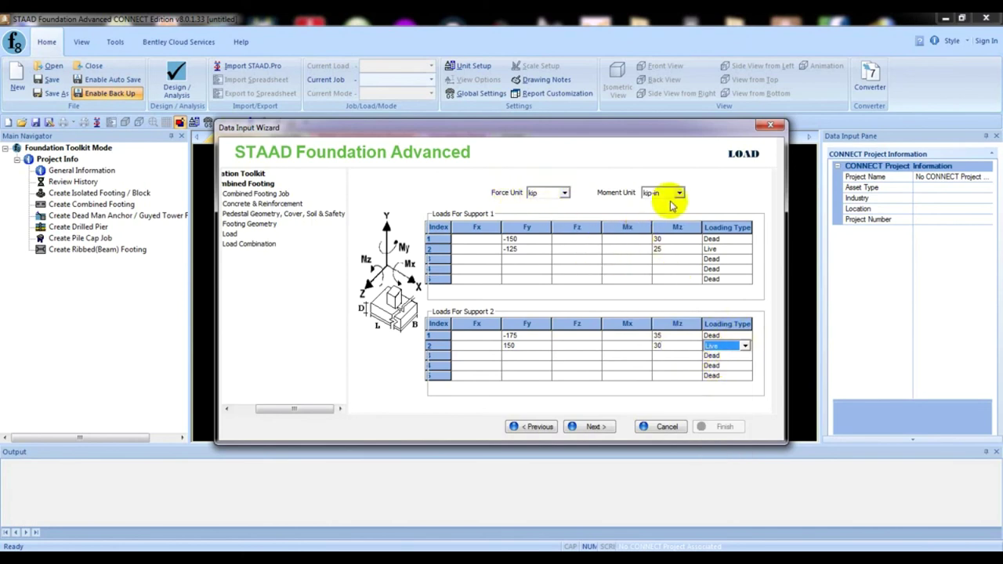
- Check the force and moment unit options, keeping kip and kip-in, and continue to the load combinations
click(564, 192)
click(652, 193)
click(654, 194)
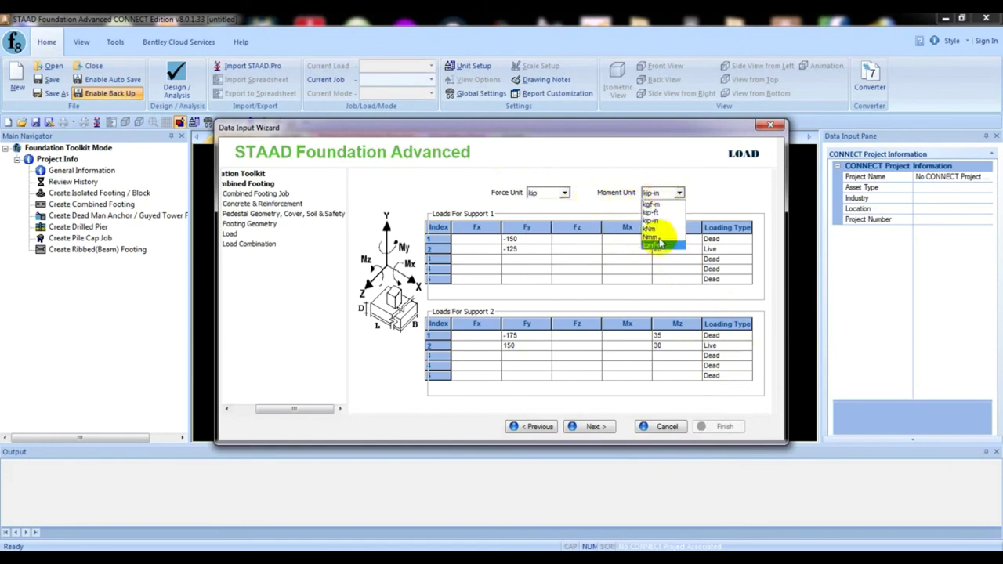
click(625, 181)
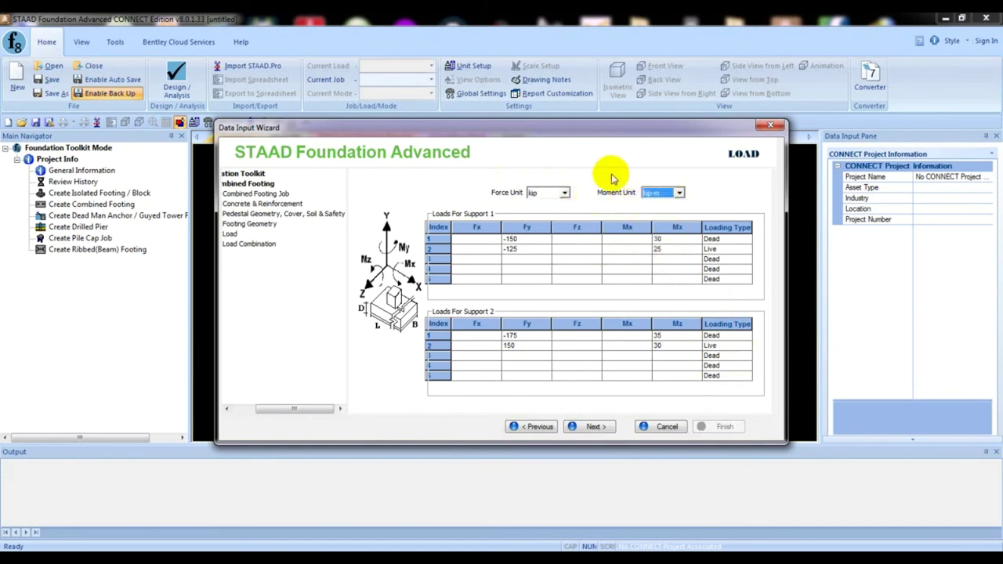
click(591, 428)
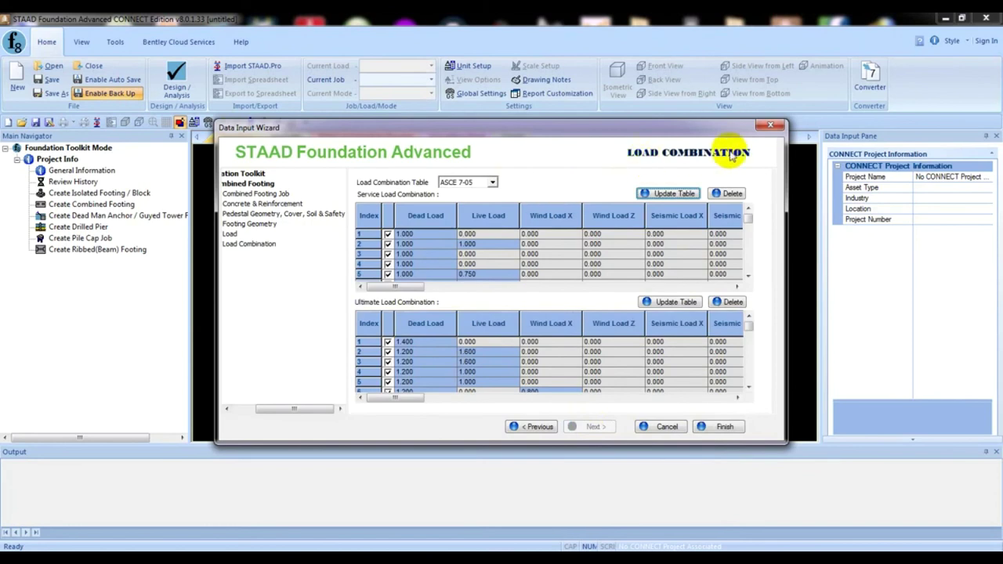
- Keep ASCE 7-05 as the load combination table and finish creating the combined footing job
click(477, 181)
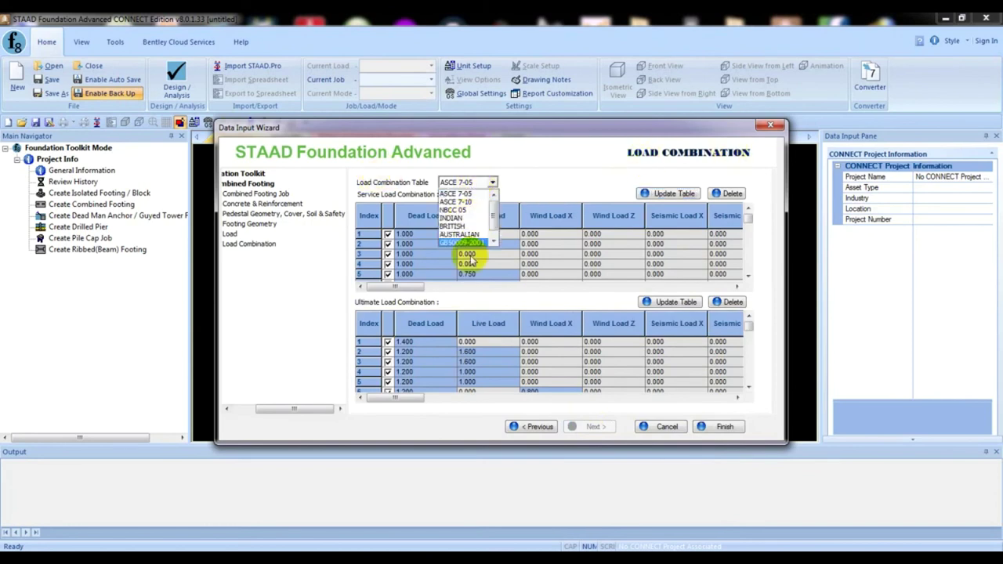
click(463, 194)
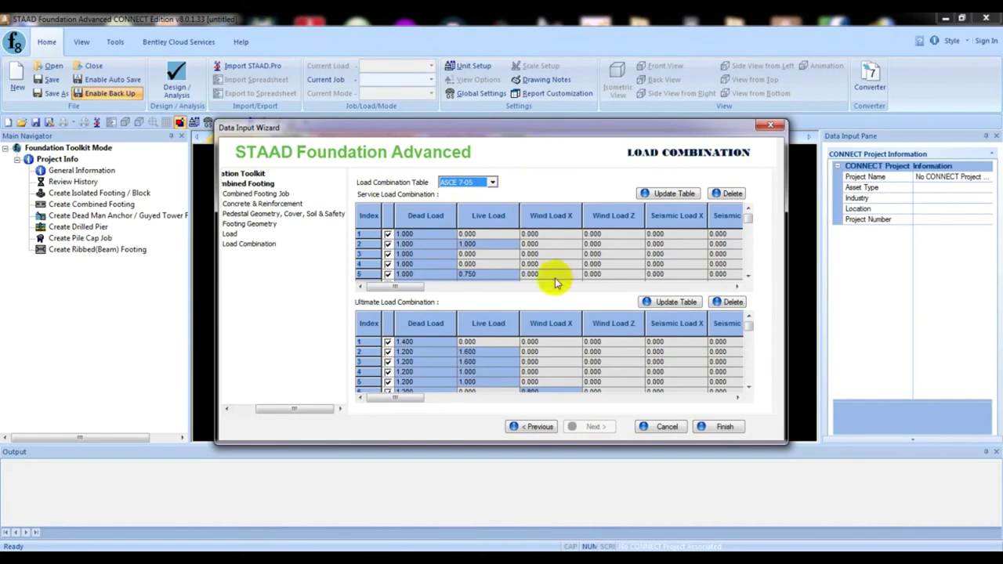
click(713, 427)
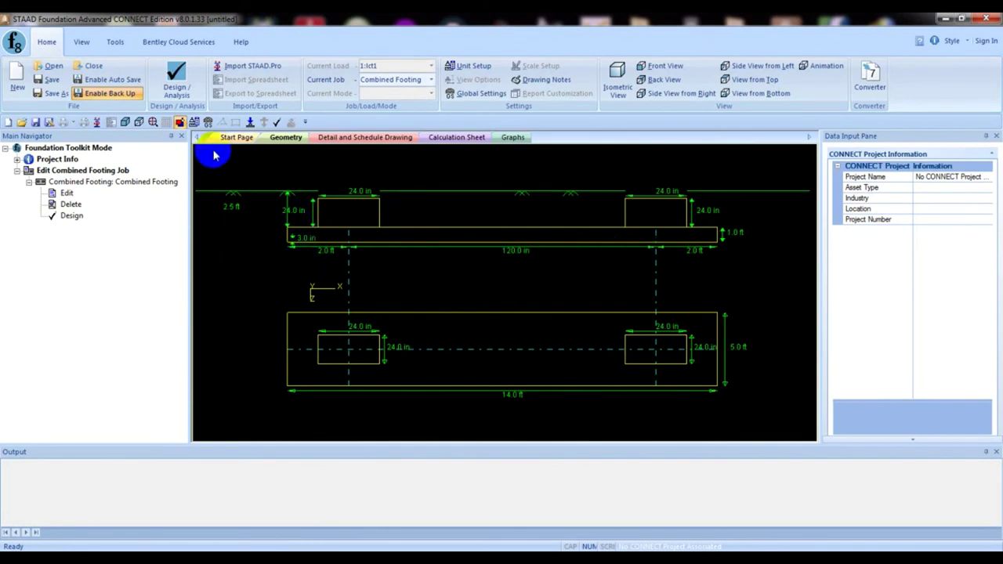
- Run the design of the combined footing and read through the design progress report
click(177, 72)
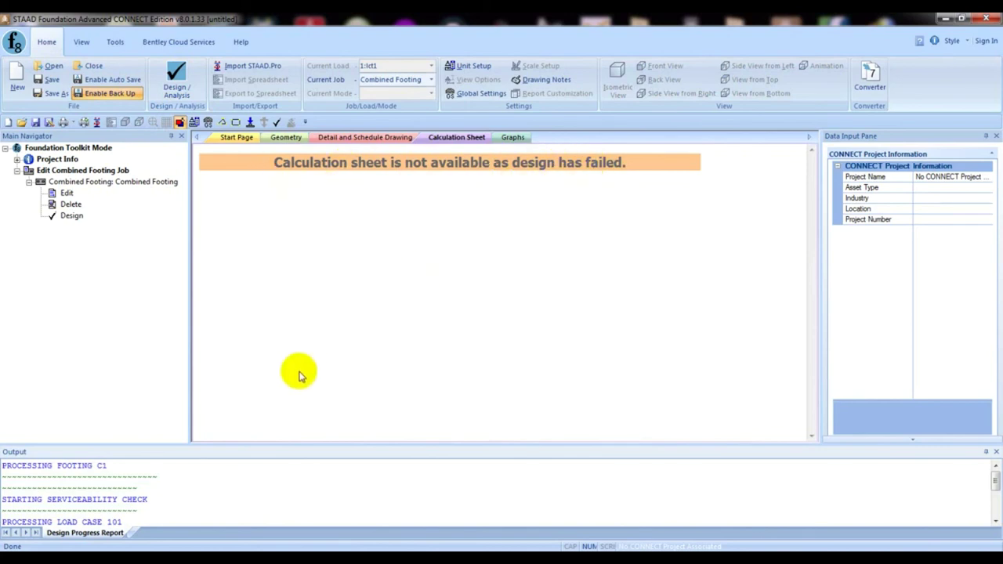
click(232, 500)
scroll(232, 500, down, 5)
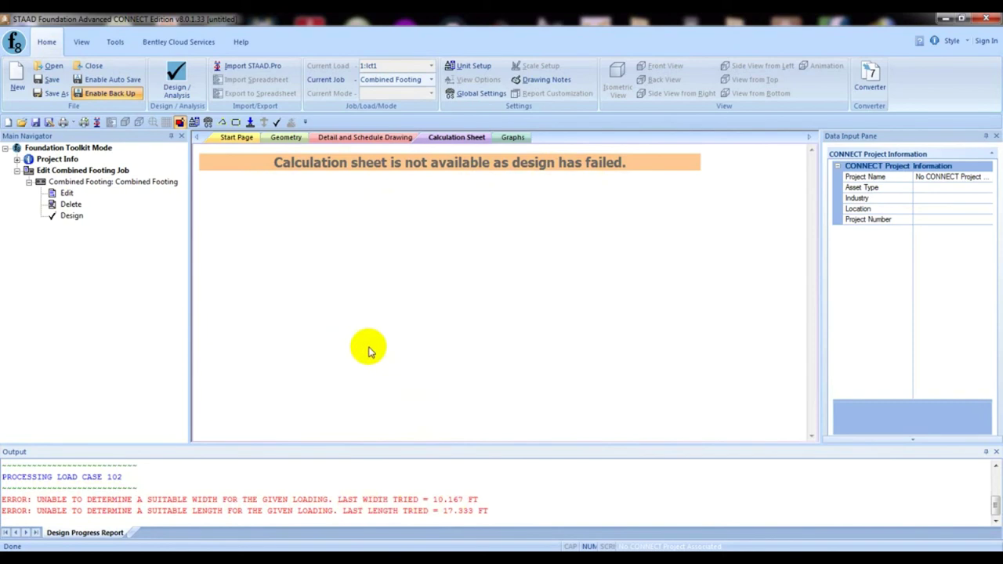
- Reopen the combined footing job for editing, set the maximum width to 15 ft and maximum length to 25 ft, and continue to the load data
click(64, 193)
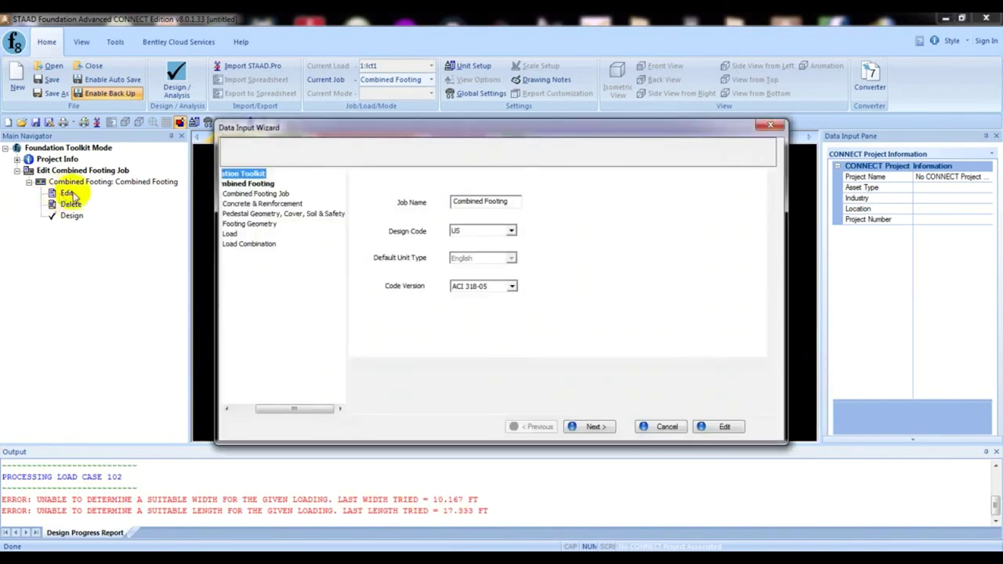
click(595, 427)
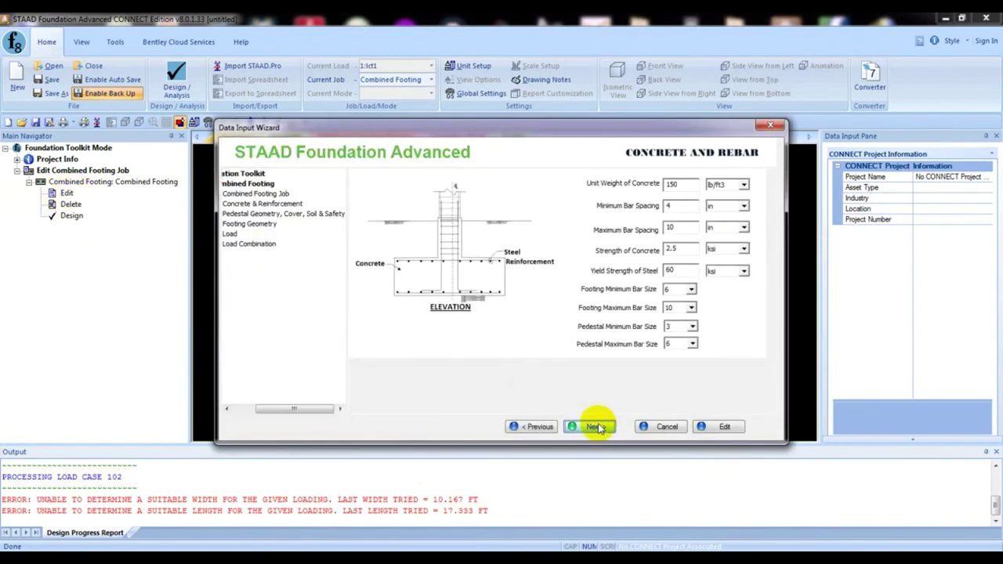
click(595, 427)
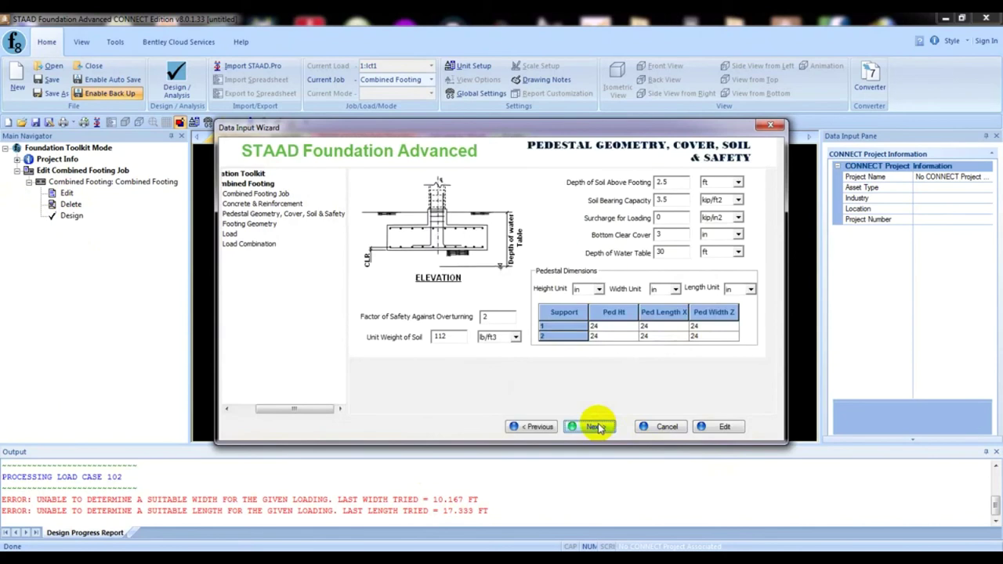
click(597, 427)
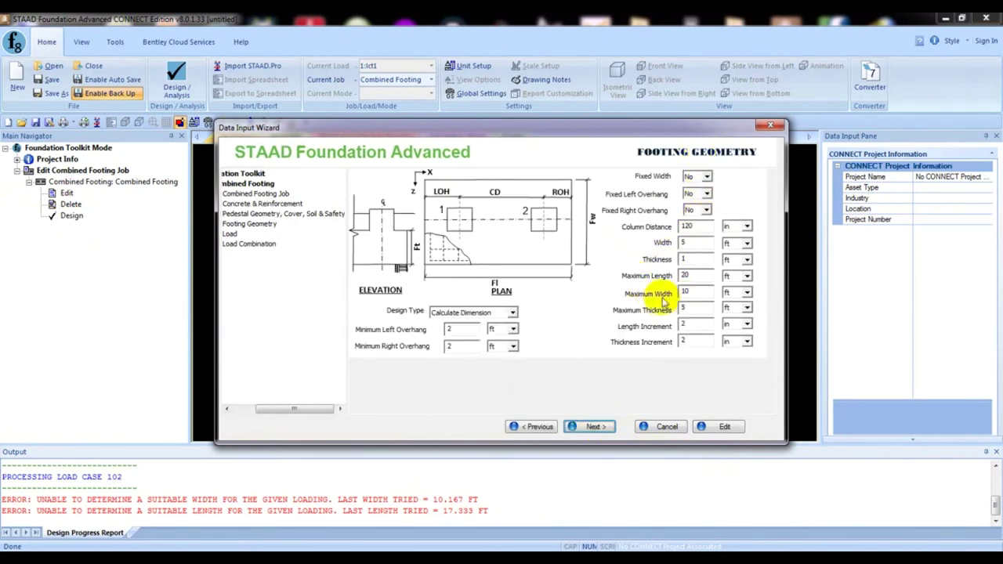
double_click(691, 290)
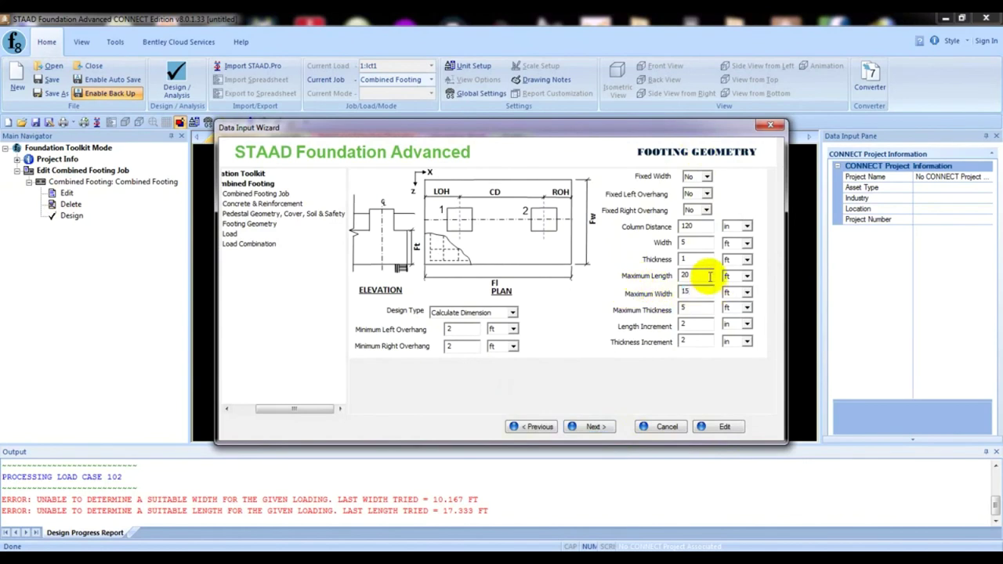
double_click(707, 275)
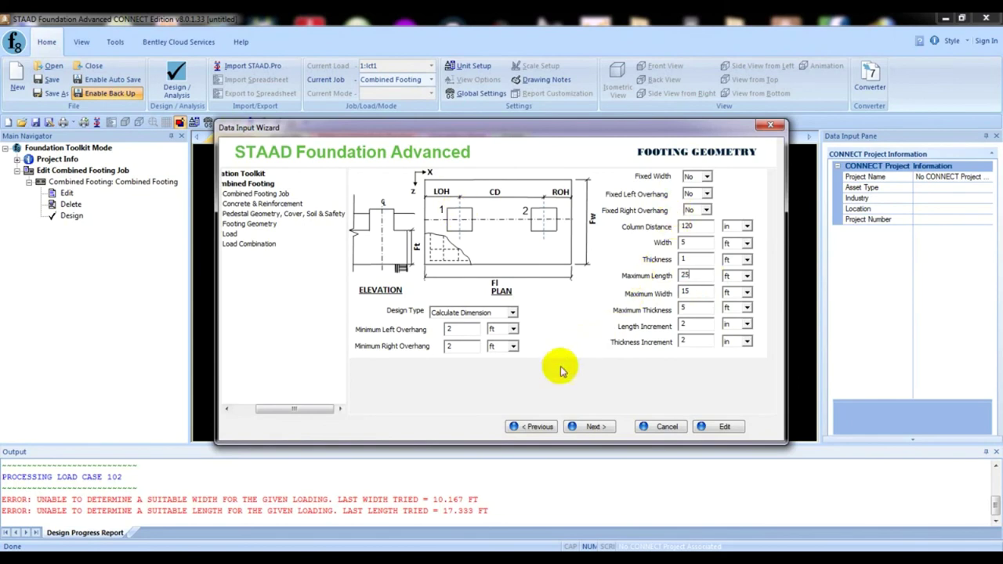
click(595, 427)
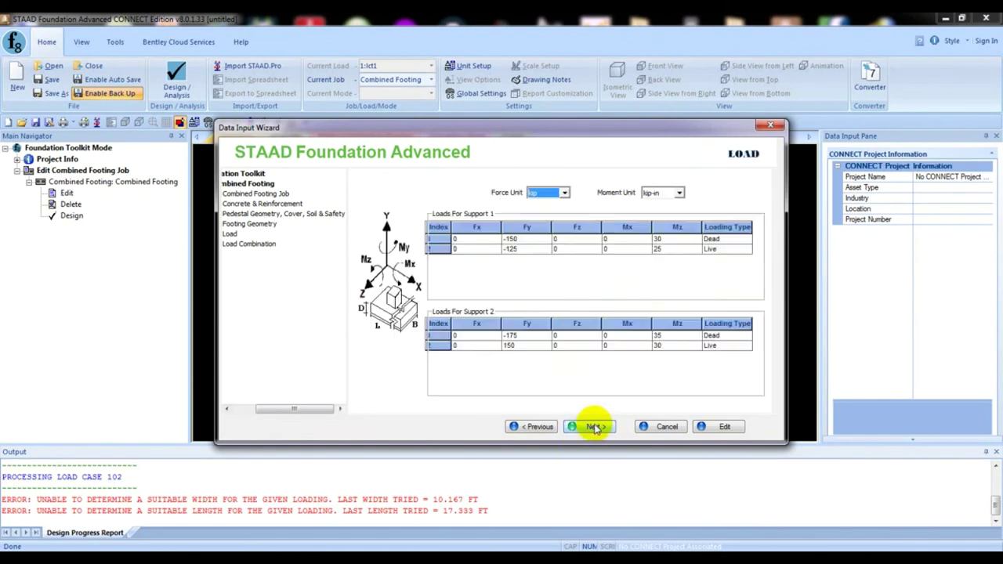
- Continue past the load data, keep the ASCE 7-05 combinations, apply the job edits, and rerun the combined footing design
click(595, 427)
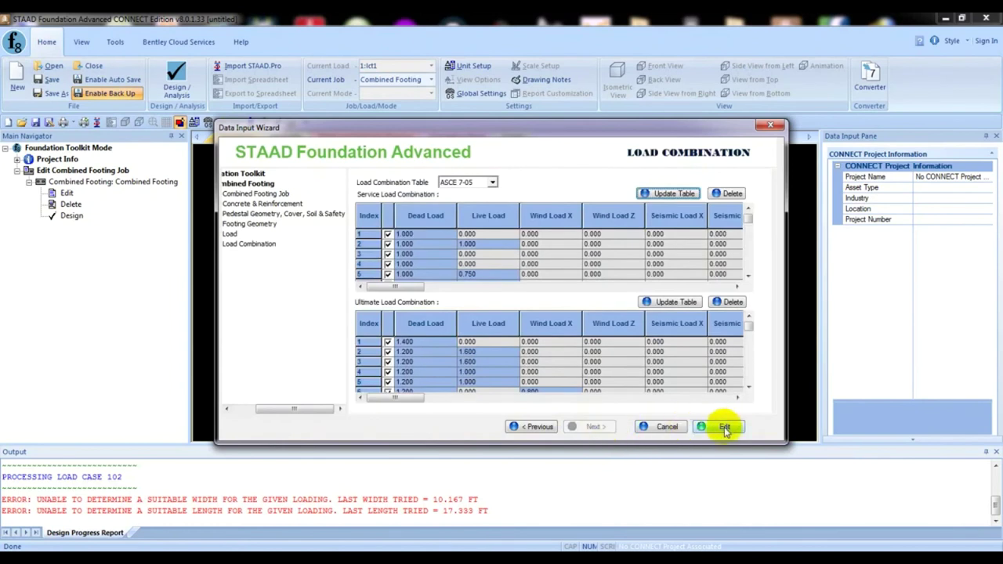
click(665, 428)
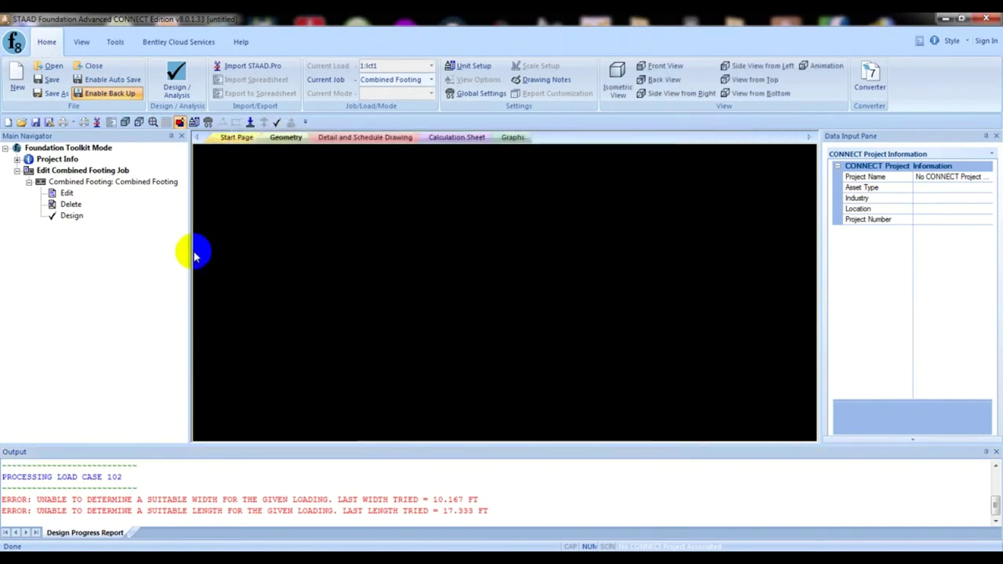
click(177, 79)
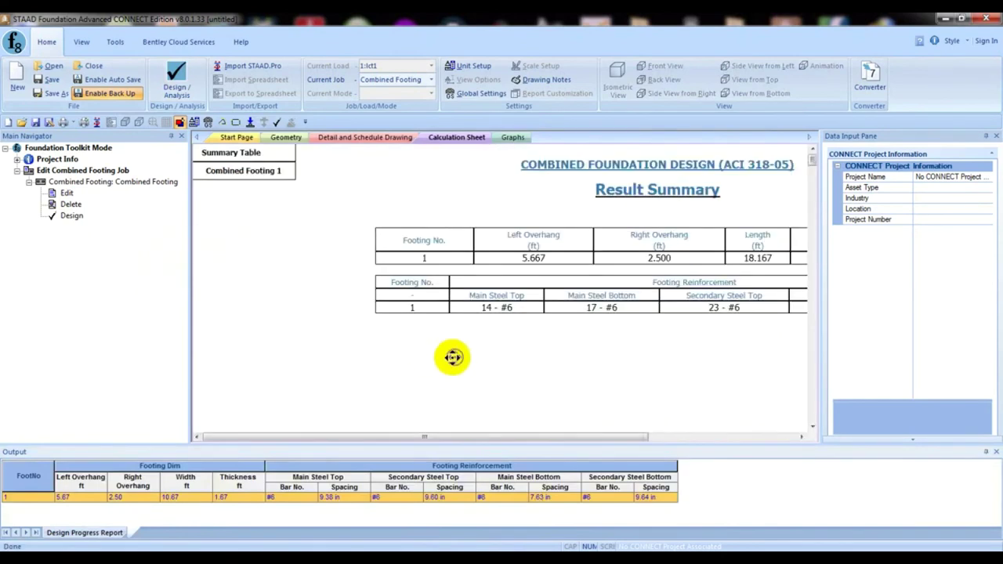
- Review the footing's length, width and thickness in the calculation sheet's result summary
mouse_move(579, 345)
middle_down()
mouse_move(541, 347)
mouse_move(633, 350)
middle_up()
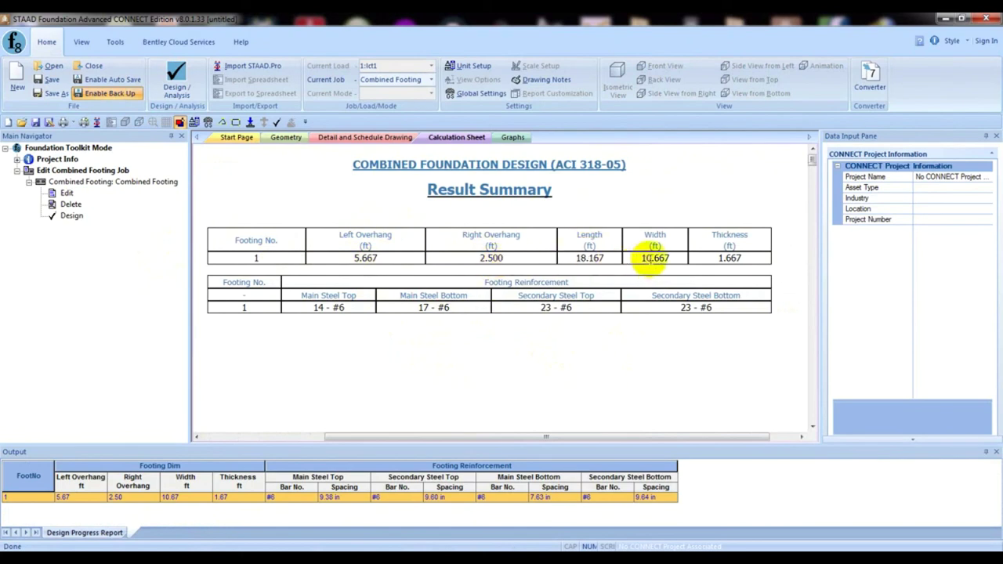
double_click(578, 259)
click(650, 244)
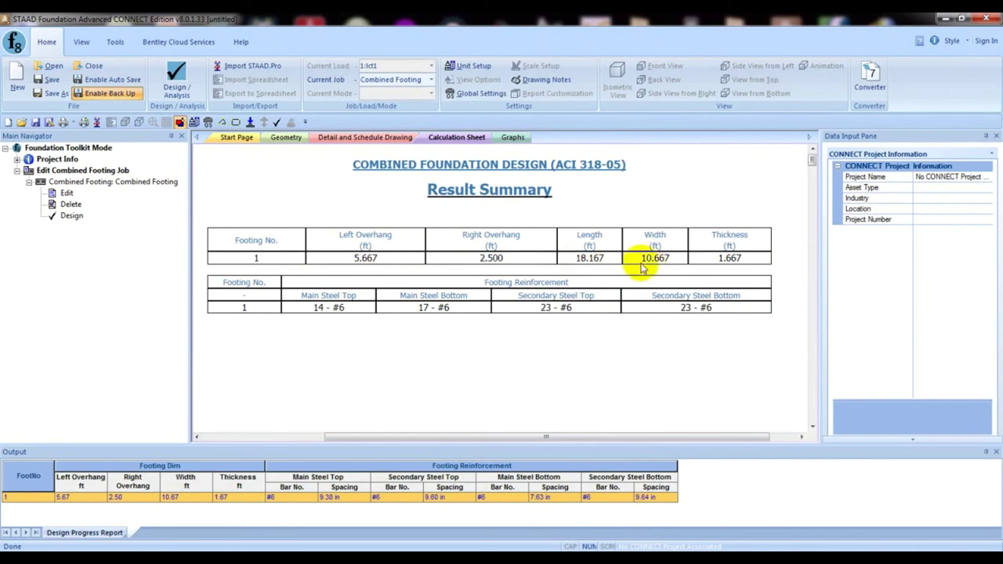
drag(642, 260, 671, 264)
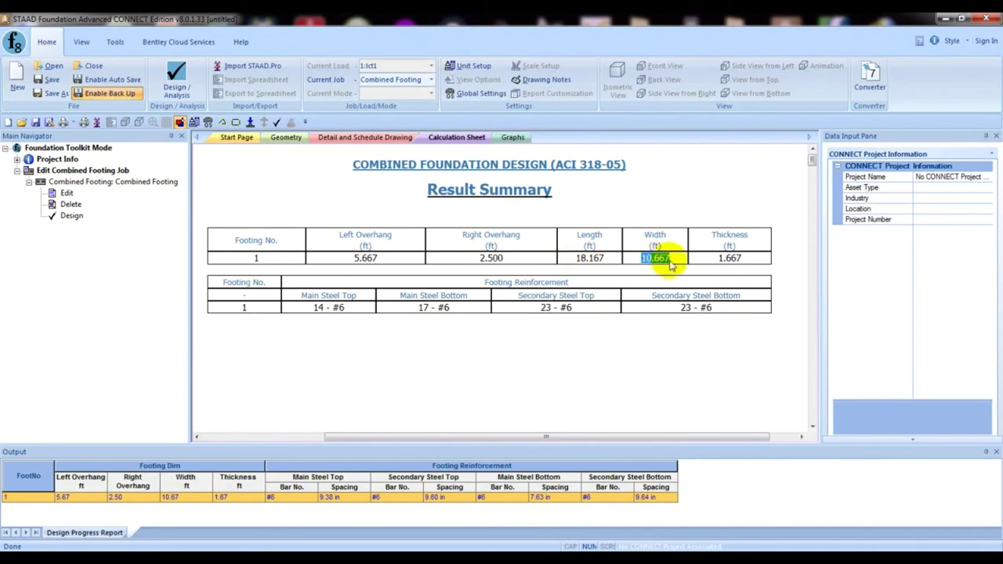
click(723, 257)
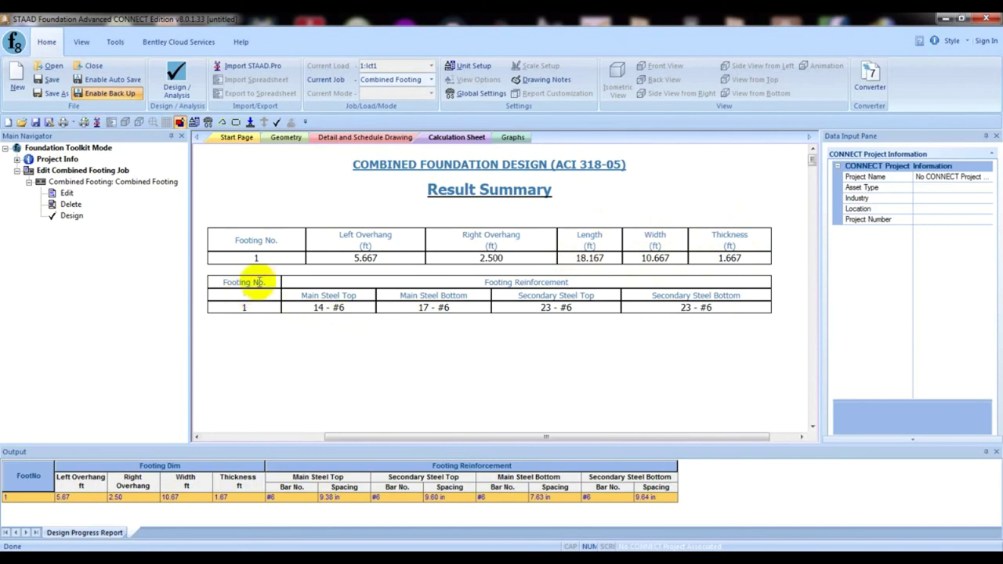
- Review the main and secondary steel, top and bottom, in the result summary's footing reinforcement table
drag(258, 311, 243, 311)
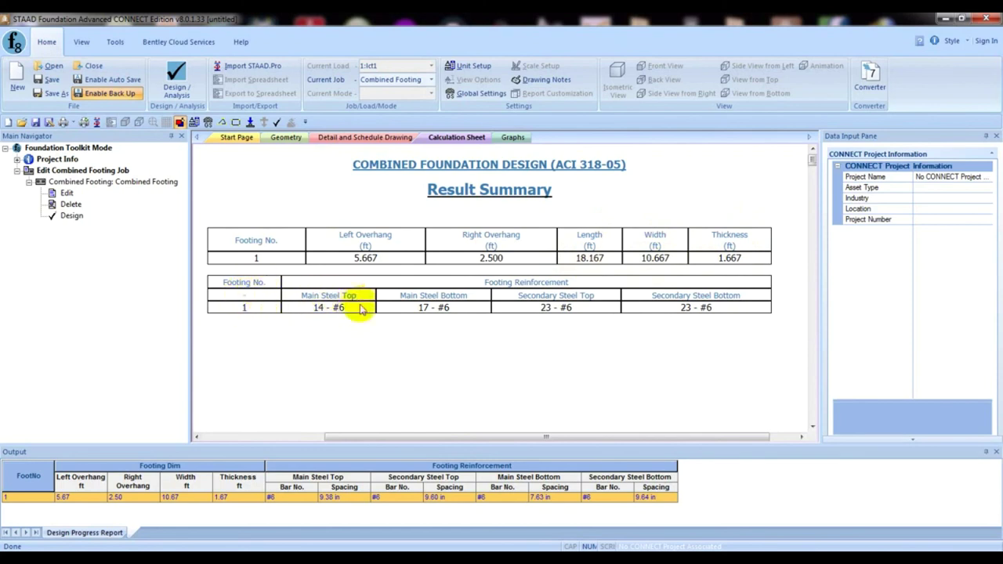
drag(312, 307, 355, 298)
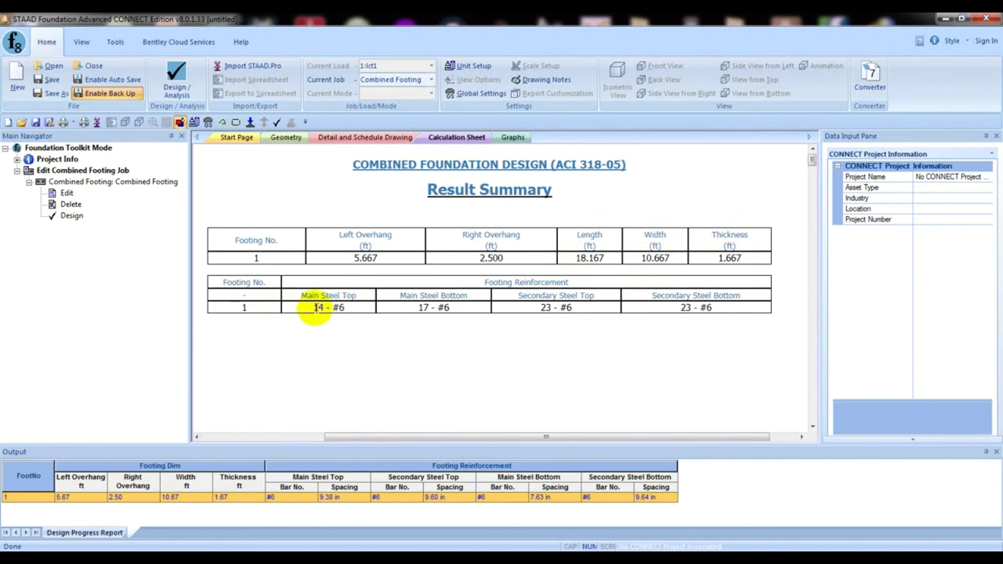
drag(315, 307, 347, 311)
mouse_move(311, 307)
mouse_down()
mouse_move(350, 311)
mouse_move(306, 306)
mouse_up()
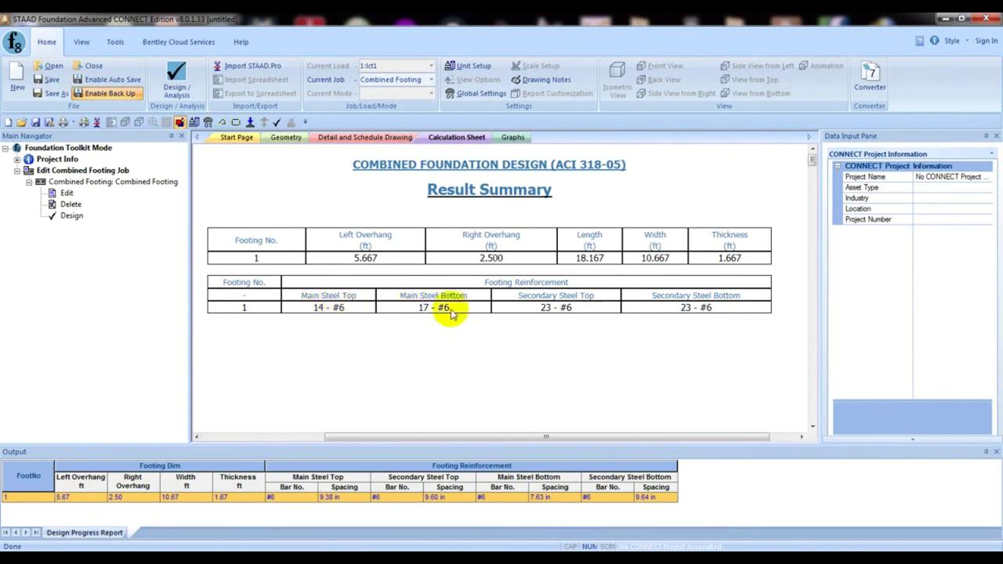
double_click(437, 308)
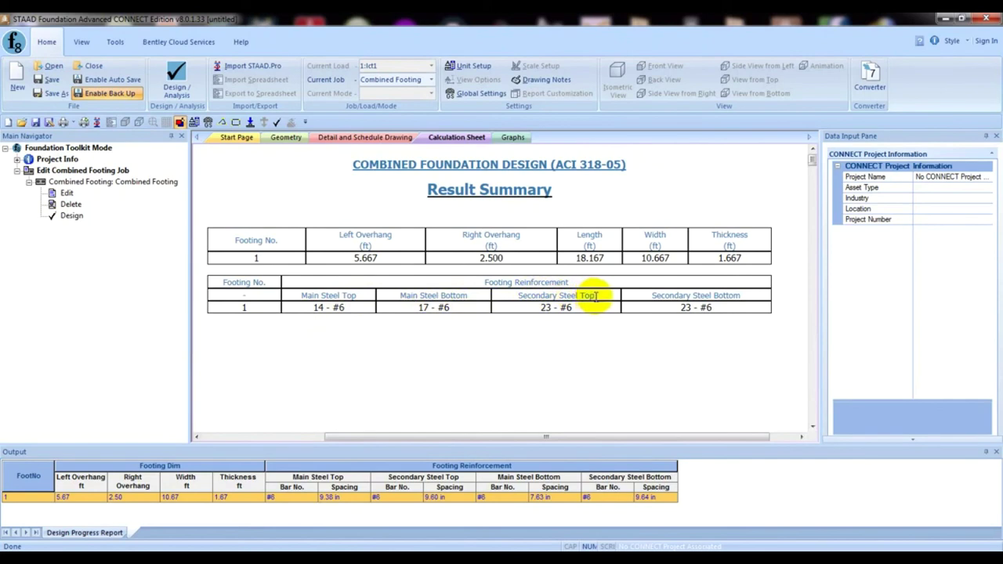
drag(542, 308, 570, 308)
double_click(574, 309)
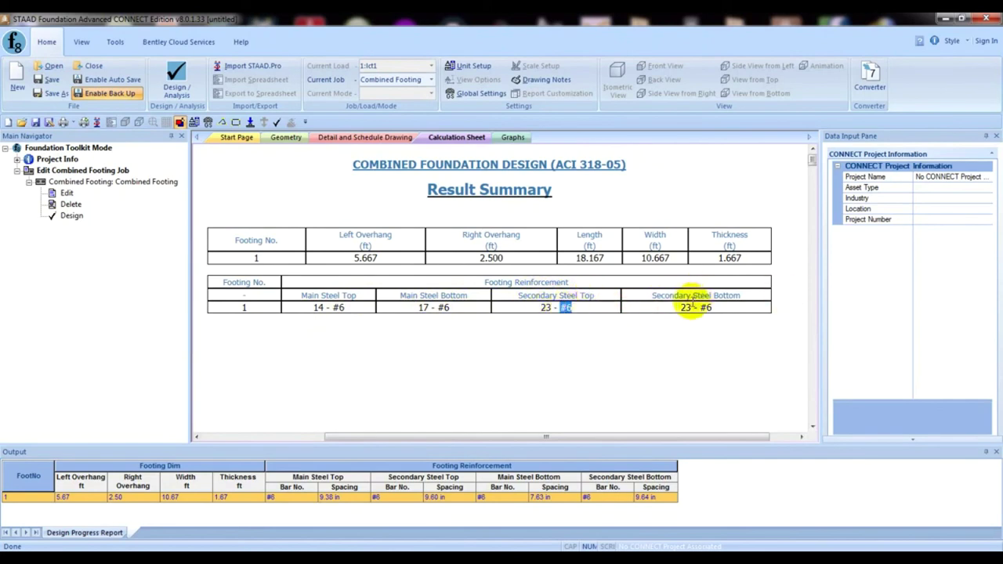
mouse_move(693, 309)
mouse_down()
mouse_move(665, 308)
mouse_move(713, 309)
mouse_up()
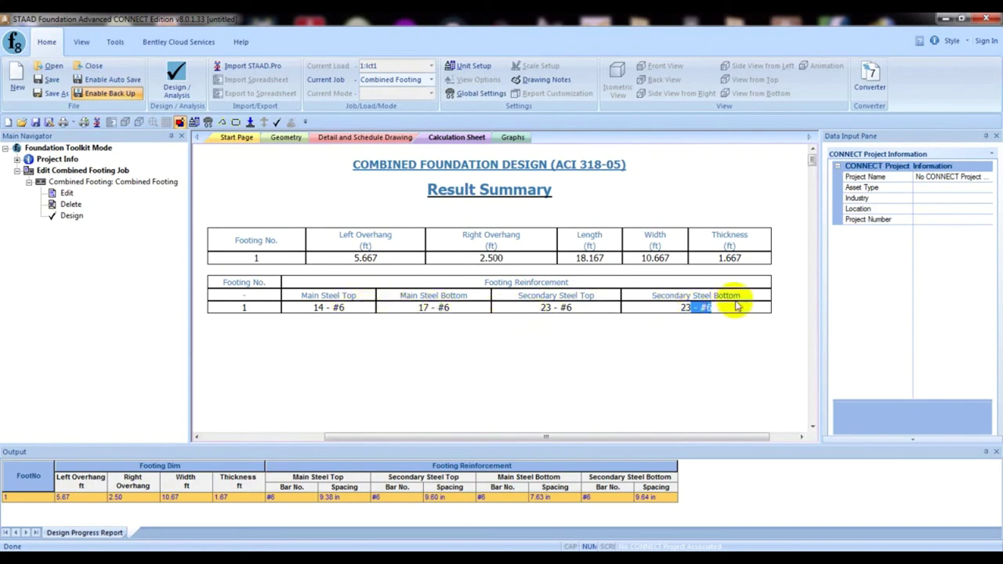
click(517, 333)
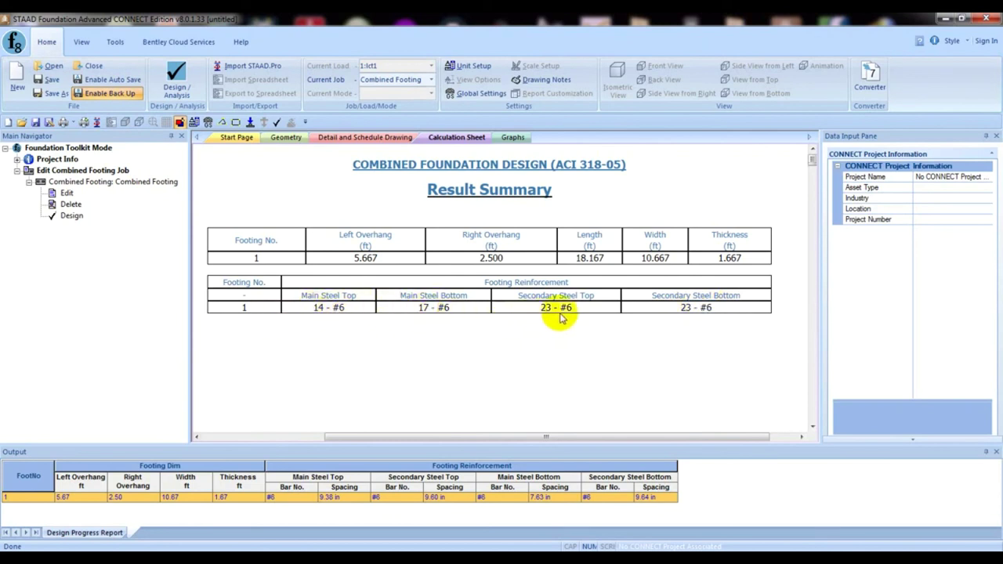
- Read through the detailed calculation sheet down to the provided reinforcement section with bar numbers and spacings
scroll(560, 329, down, 8)
scroll(556, 325, down, 15)
scroll(551, 317, up, 4)
scroll(548, 313, down, 12)
scroll(548, 313, down, 15)
scroll(549, 314, down, 15)
scroll(548, 313, down, 9)
scroll(504, 306, up, 3)
scroll(483, 278, up, 1)
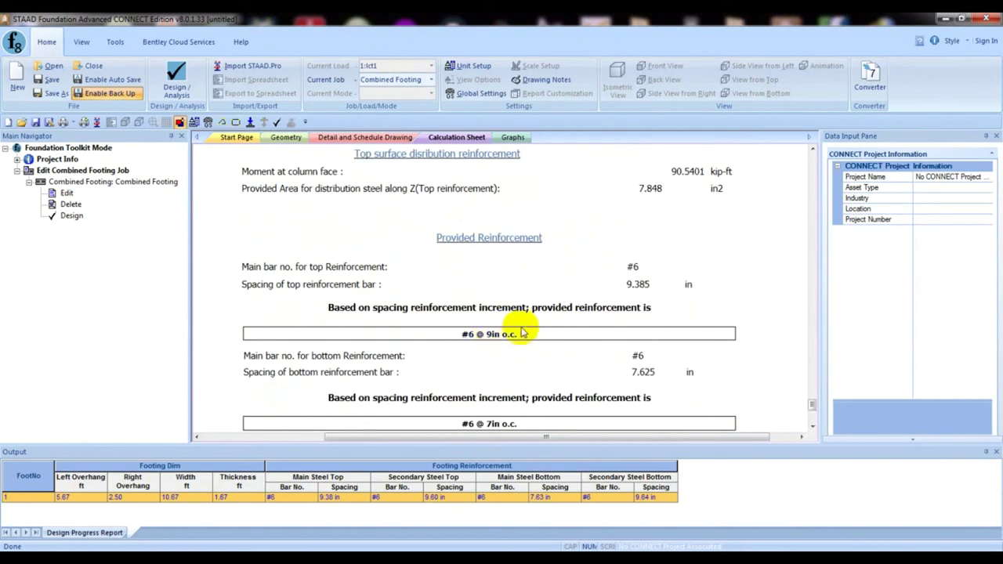
scroll(521, 335, down, 5)
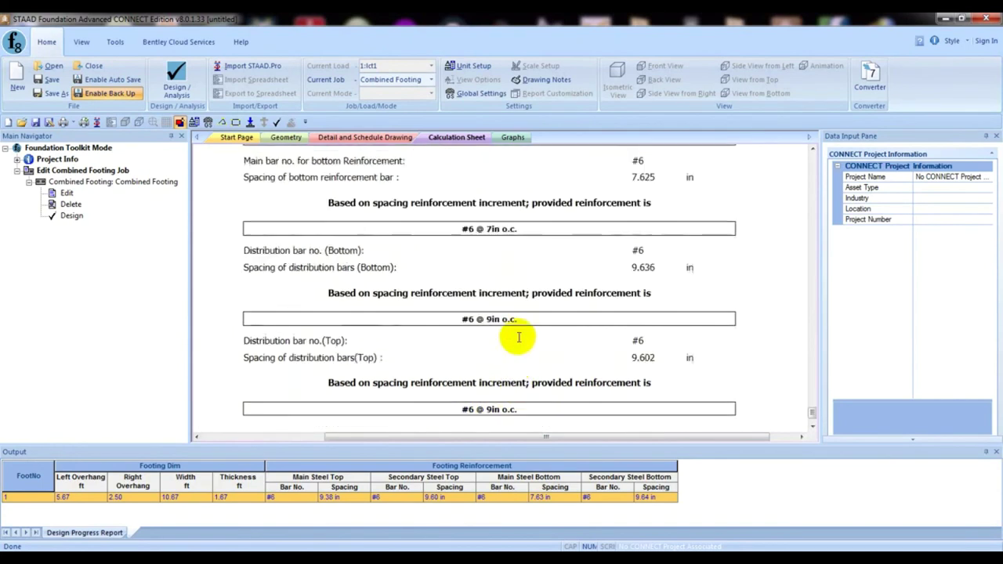
- Show the detail and schedule drawing and examine the top and bottom bar callouts along the footing's length in the reinforcement plan
click(332, 137)
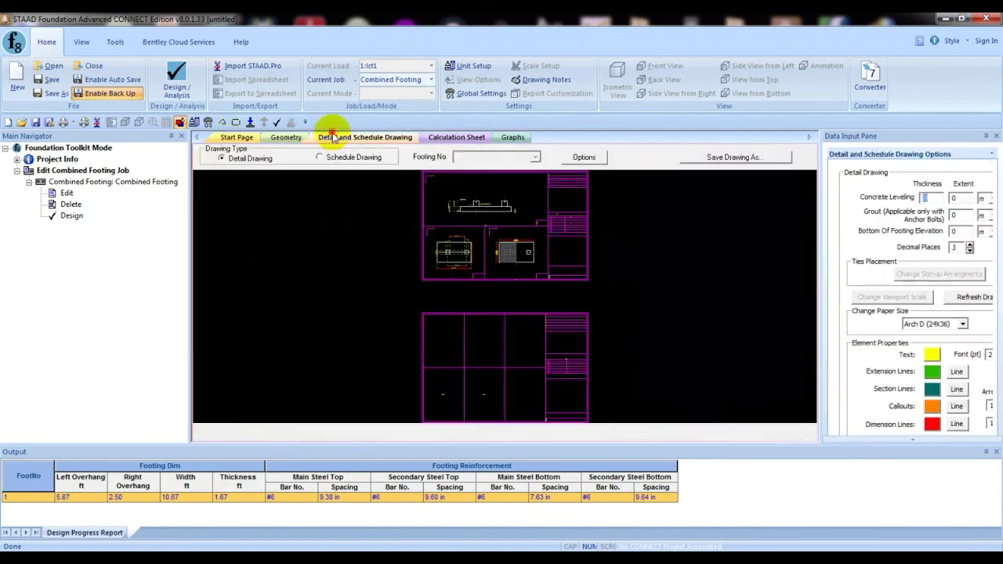
scroll(365, 286, up, 5)
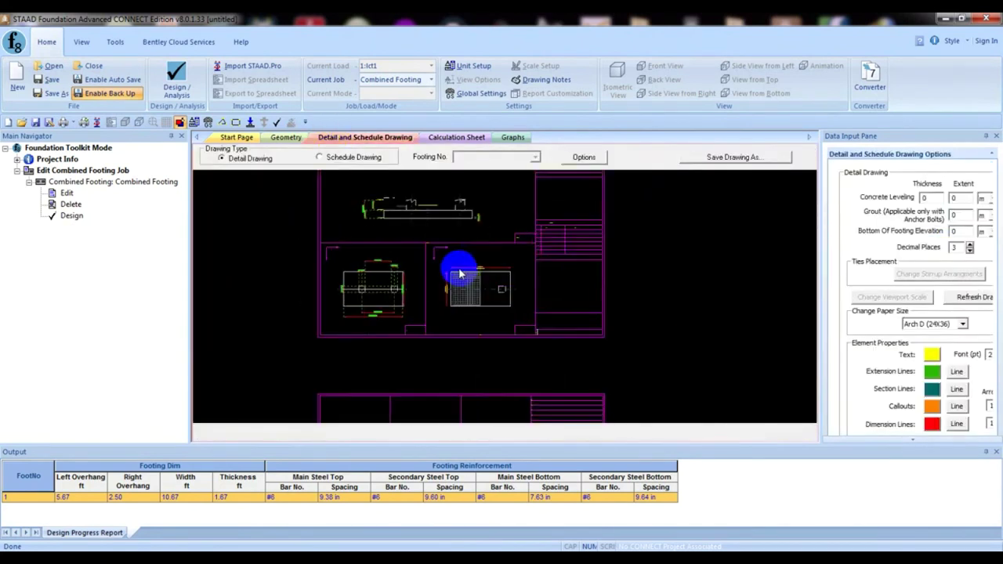
scroll(439, 282, up, 3)
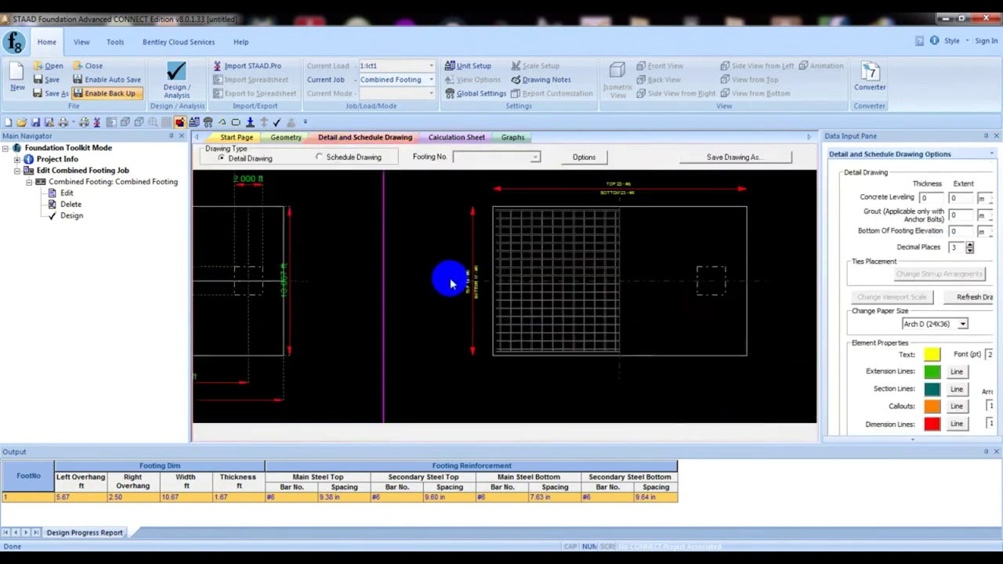
scroll(385, 264, down, 4)
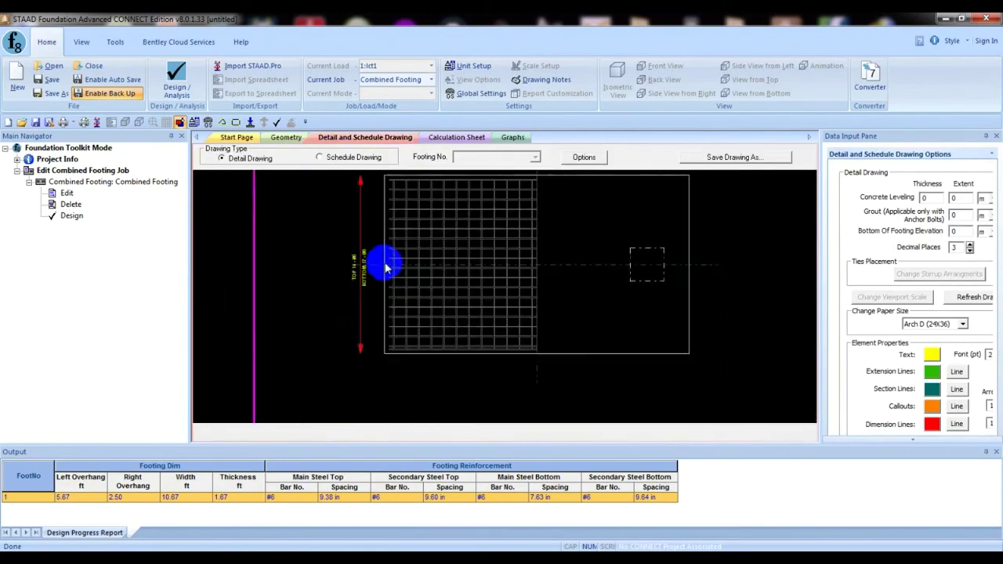
middle_drag(384, 262, 376, 329)
scroll(481, 239, up, 6)
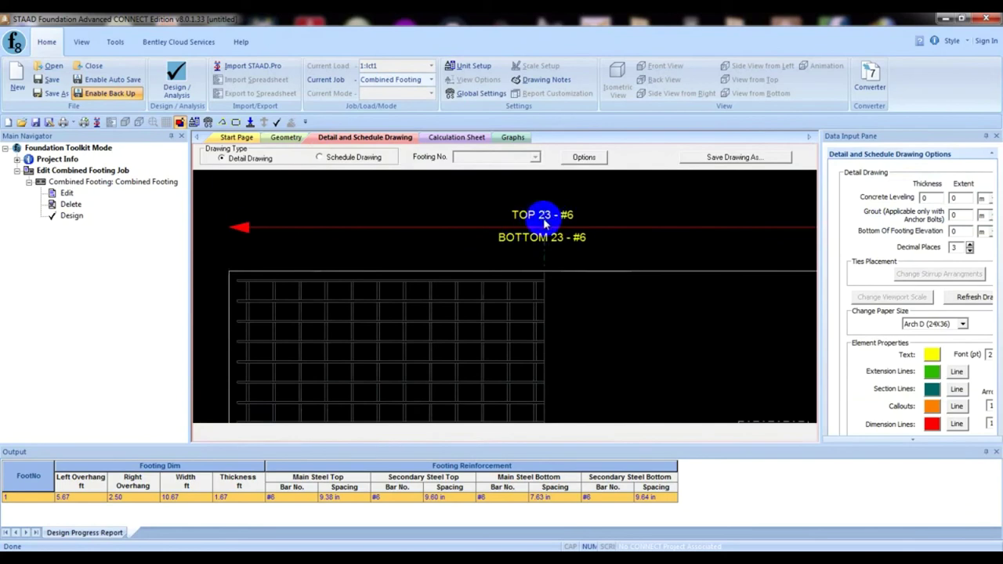
scroll(565, 216, down, 3)
middle_drag(569, 217, 562, 251)
scroll(563, 251, up, 4)
scroll(548, 282, down, 1)
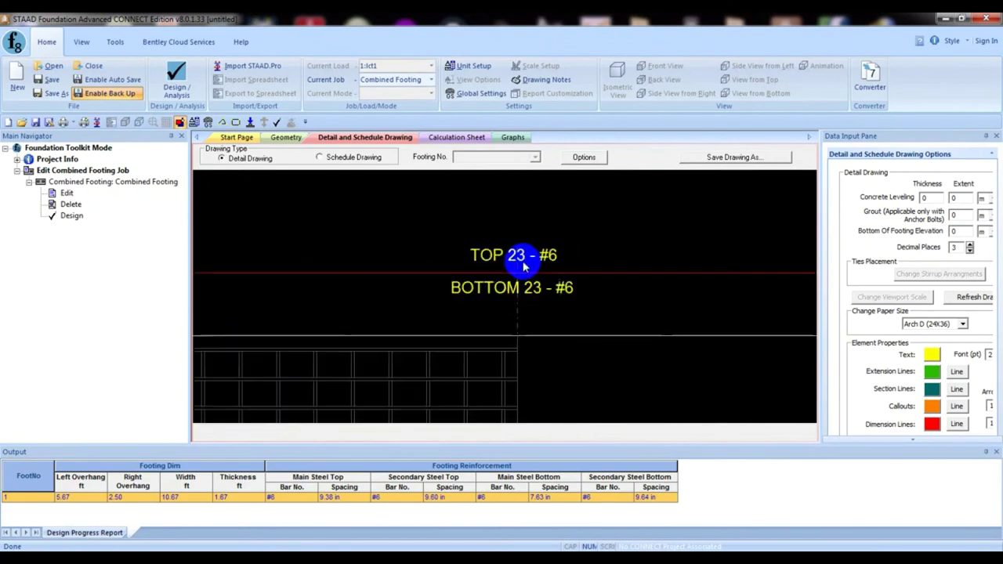
- Examine the top and bottom bar callouts across the footing's width in the reinforcement plan
scroll(528, 298, down, 3)
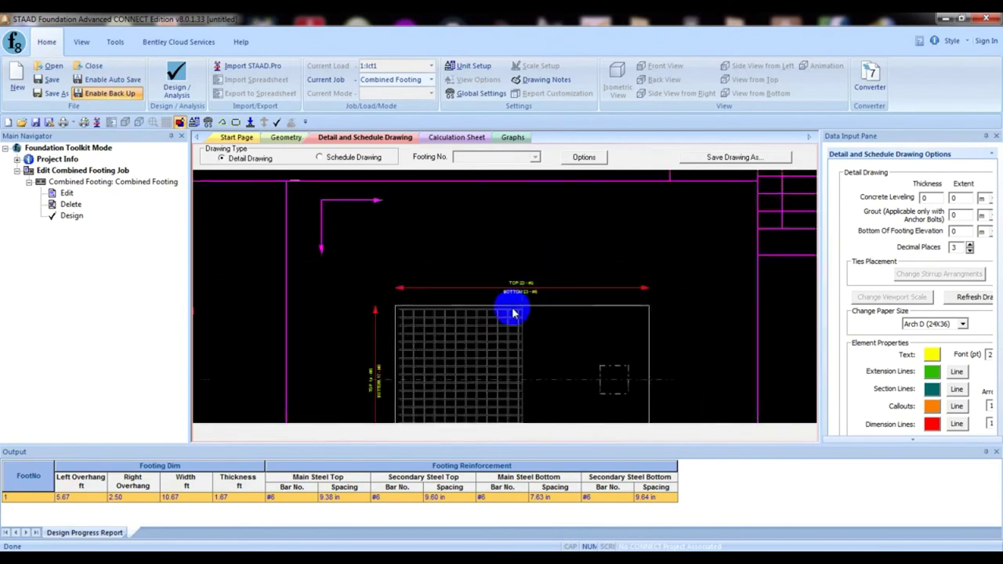
scroll(524, 296, up, 2)
scroll(425, 269, up, 3)
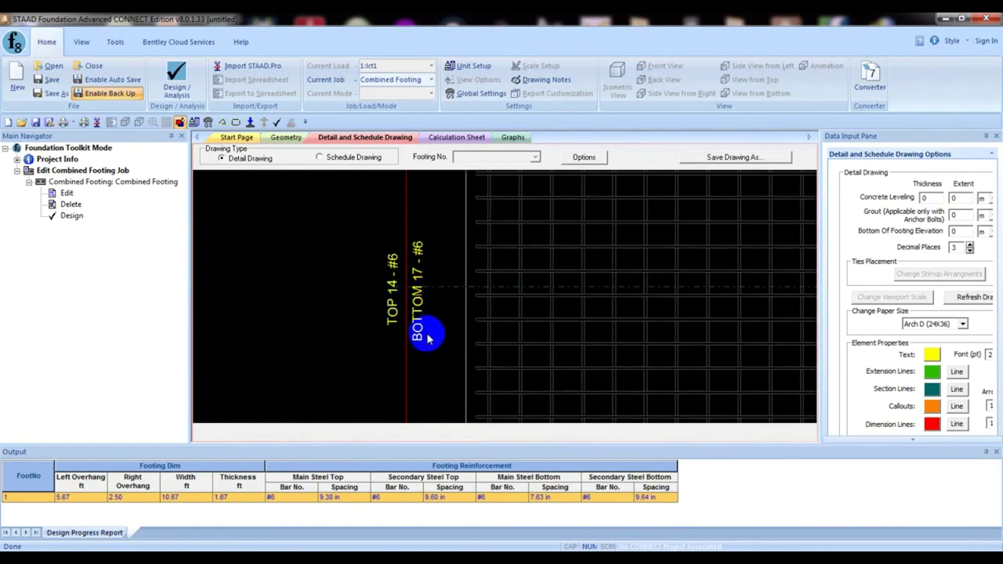
scroll(417, 280, down, 5)
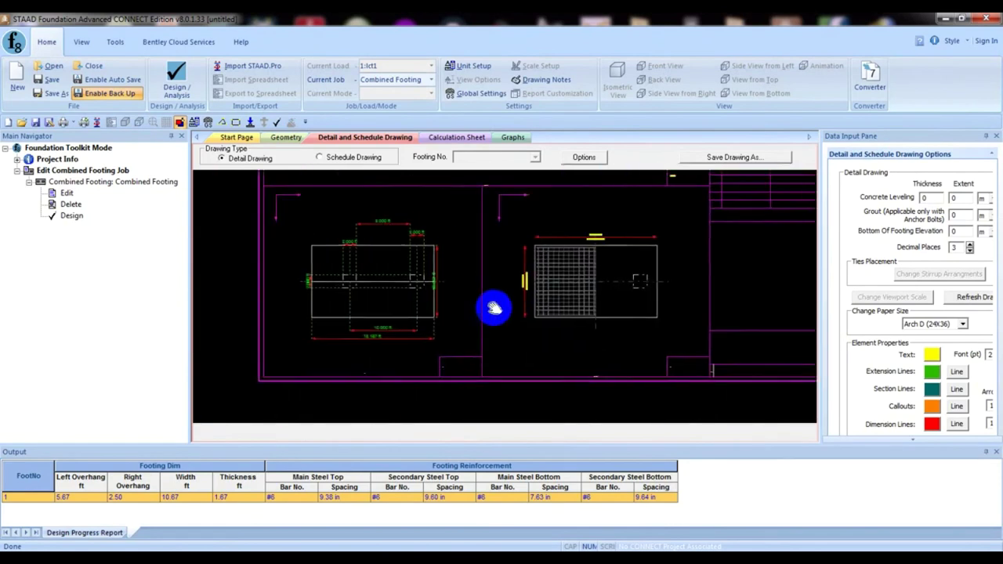
- Examine the elevation view of the footing, including its thickness and pedestal height dimensions and the view title
scroll(447, 345, up, 5)
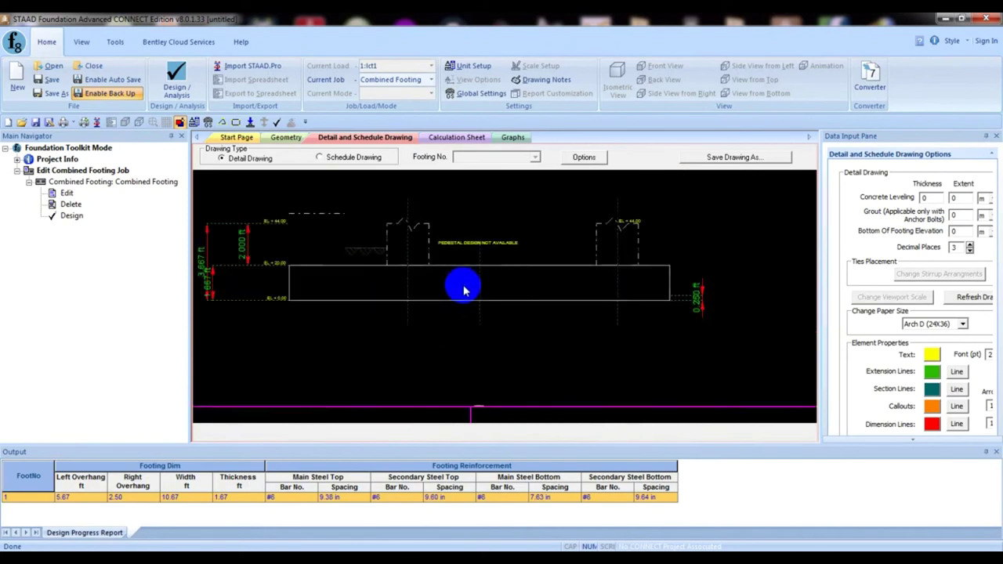
middle_drag(483, 268, 528, 269)
middle_drag(468, 246, 555, 251)
scroll(462, 266, up, 2)
scroll(270, 294, up, 2)
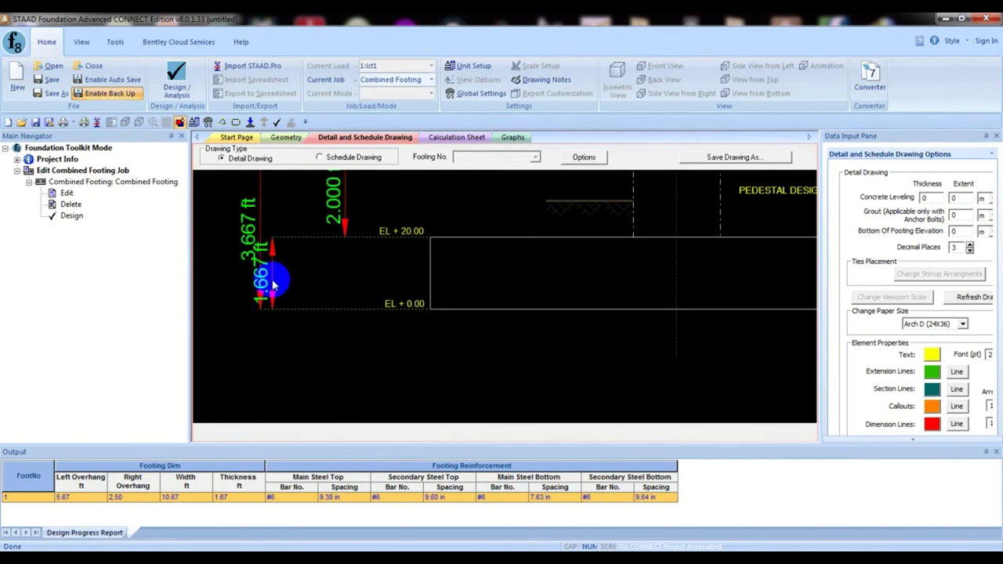
scroll(441, 264, down, 3)
scroll(425, 352, up, 4)
mouse_move(425, 352)
middle_down()
mouse_move(441, 384)
mouse_move(445, 284)
middle_up()
scroll(446, 284, up, 5)
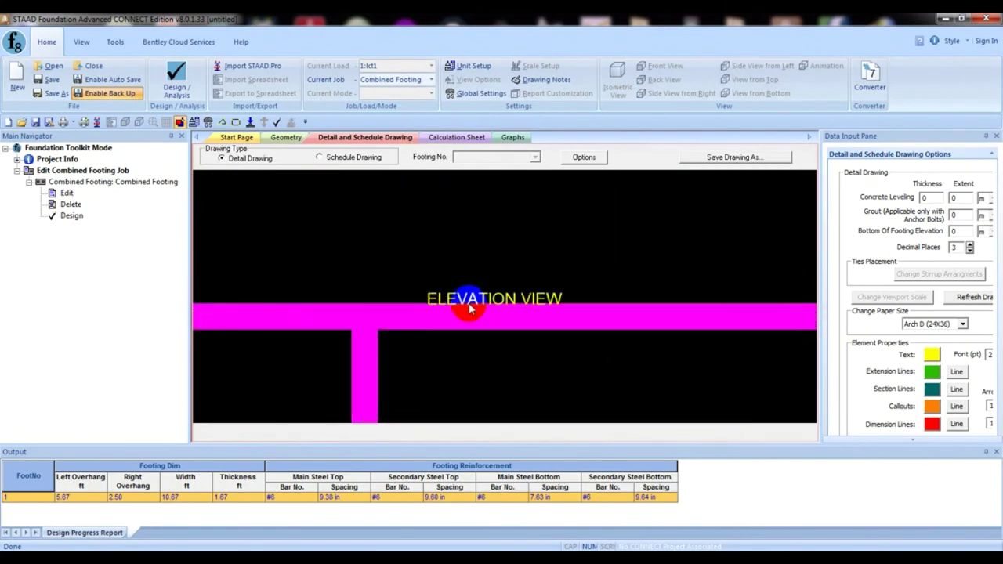
scroll(501, 297, down, 6)
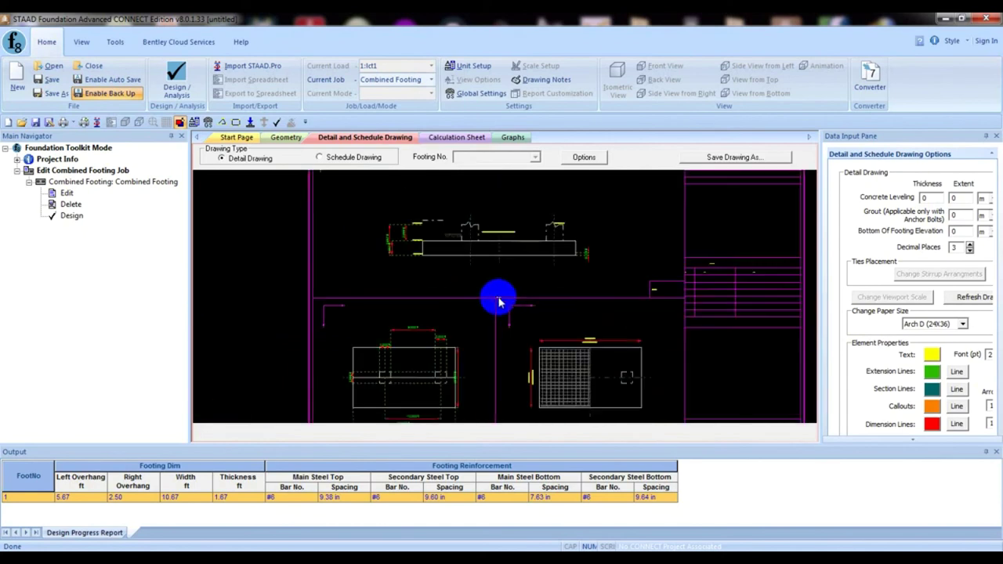
- Examine the two plan views in the detail drawing, including their titles, the overall length and the column spacing
scroll(468, 305, up, 4)
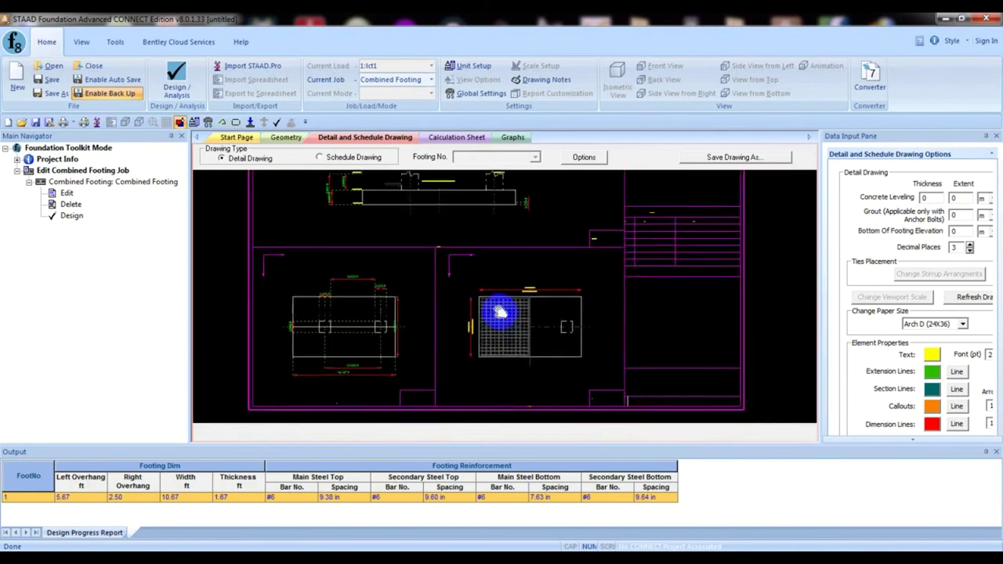
scroll(507, 317, up, 5)
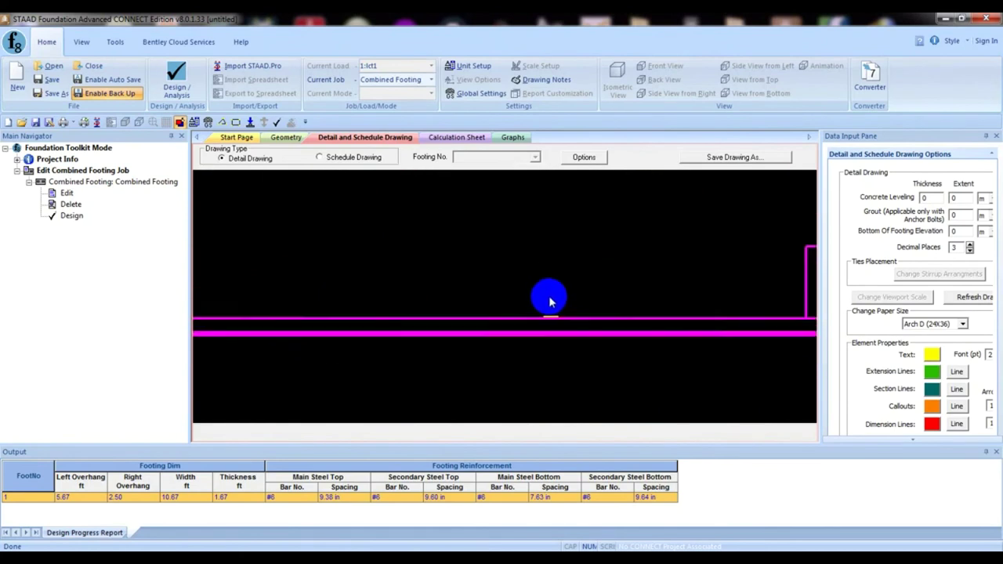
scroll(529, 282, down, 5)
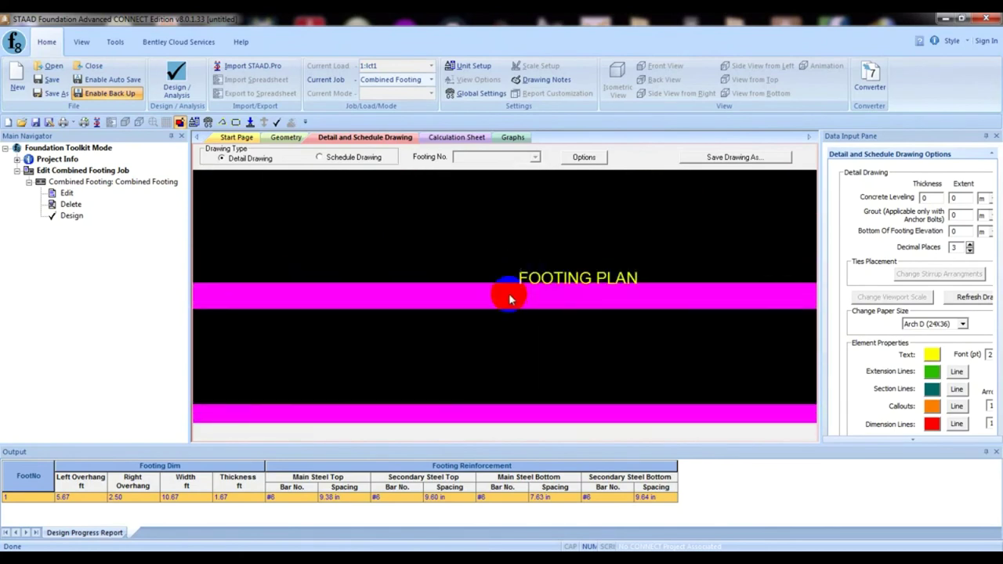
scroll(486, 280, up, 5)
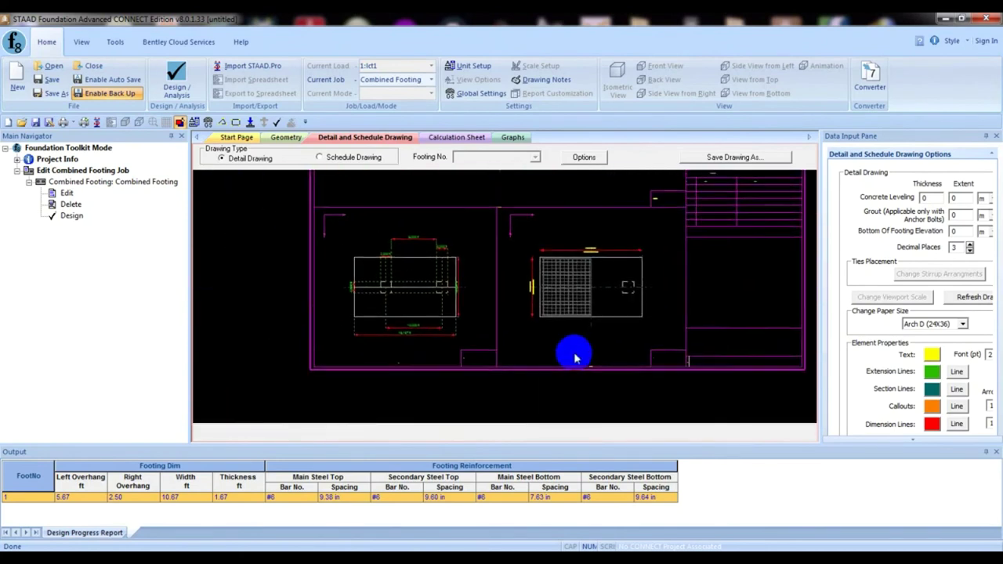
scroll(407, 300, up, 6)
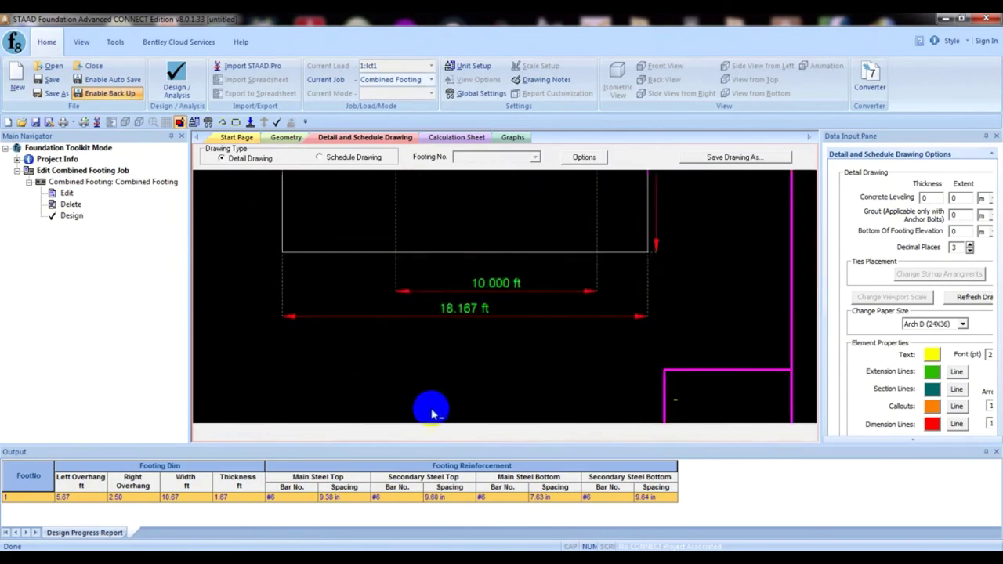
scroll(488, 231, down, 5)
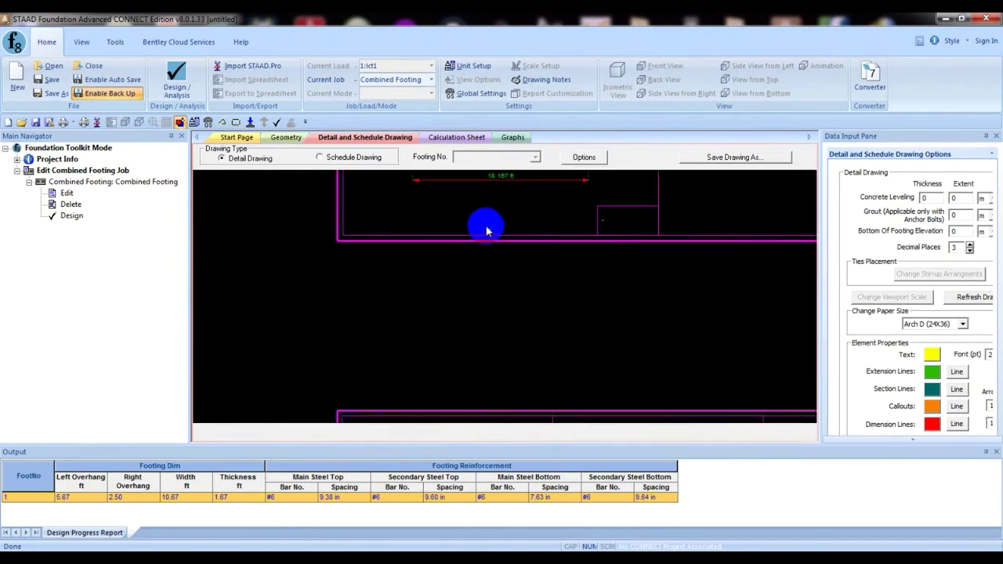
- Examine the second sheet below the detail drawing and the full layout of the first sheet with its elevation and plans
scroll(484, 258, up, 2)
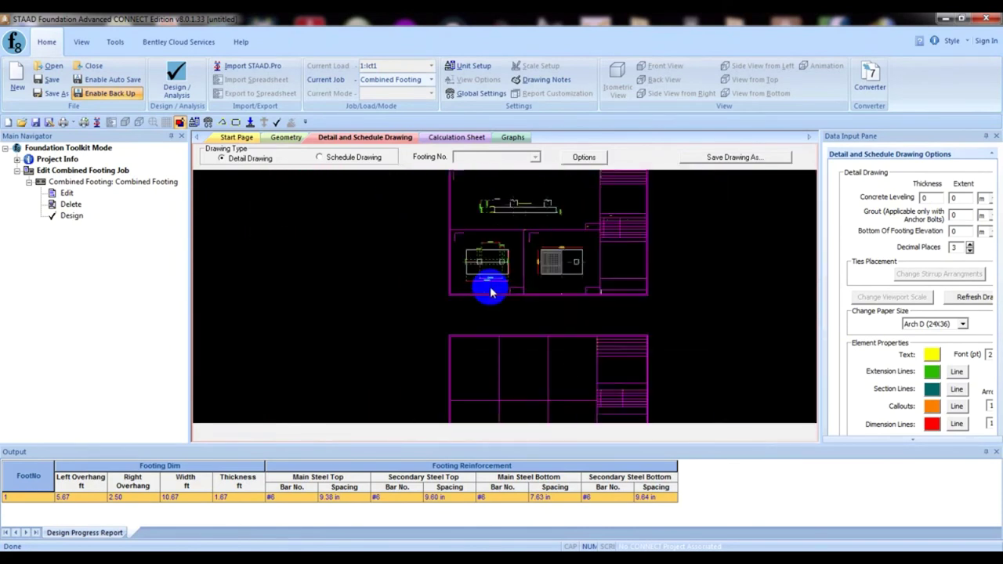
scroll(508, 318, up, 2)
scroll(503, 335, up, 2)
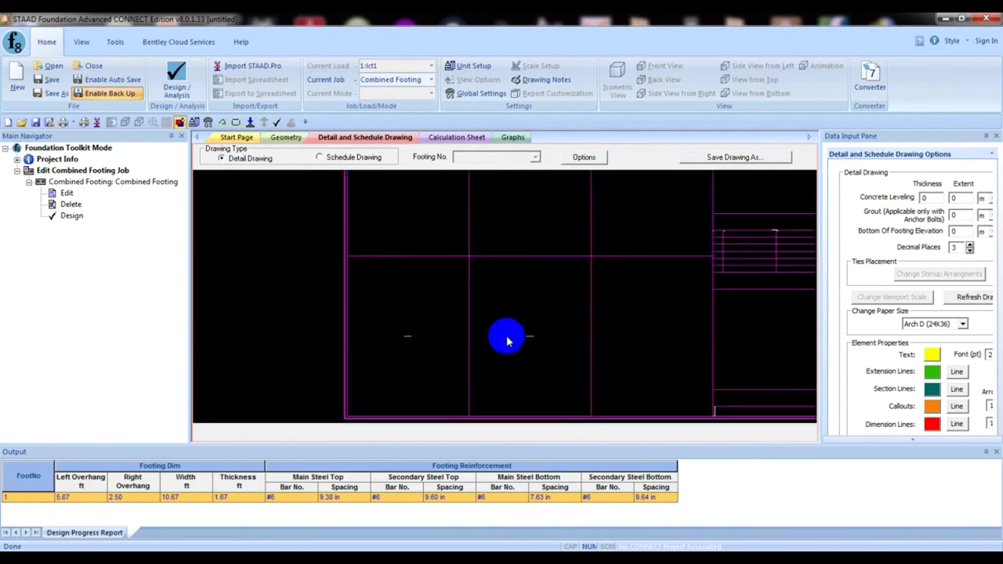
scroll(494, 306, down, 4)
scroll(456, 302, up, 4)
scroll(456, 300, up, 2)
scroll(448, 280, down, 3)
scroll(463, 297, up, 1)
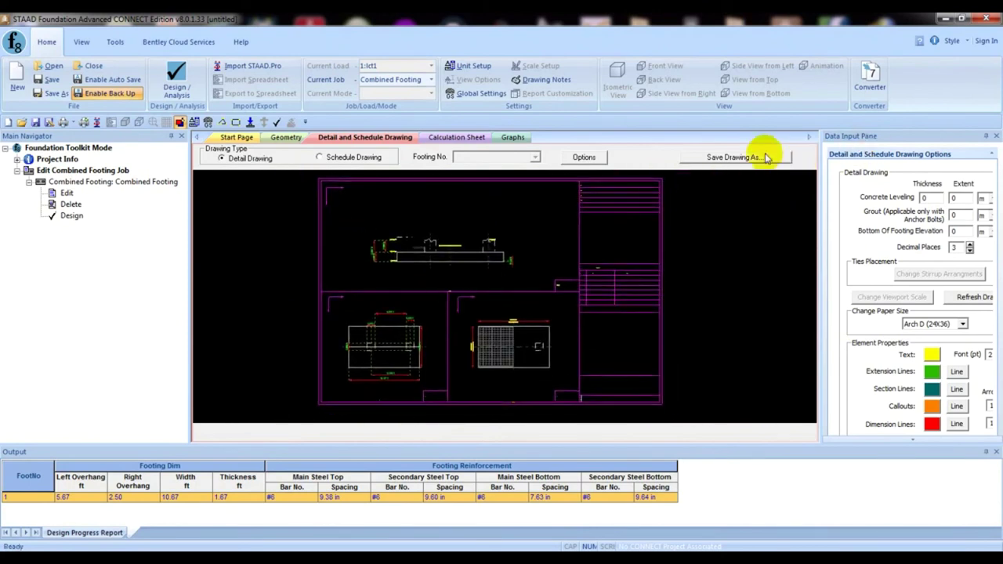
- Check the schedule drawing for the combined footing and return to the detail drawing
click(728, 160)
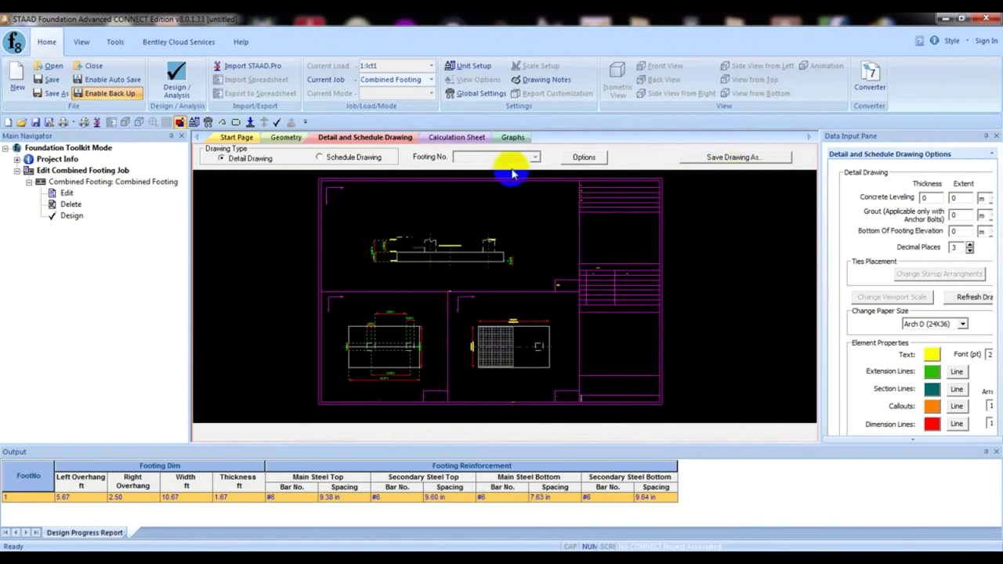
click(356, 157)
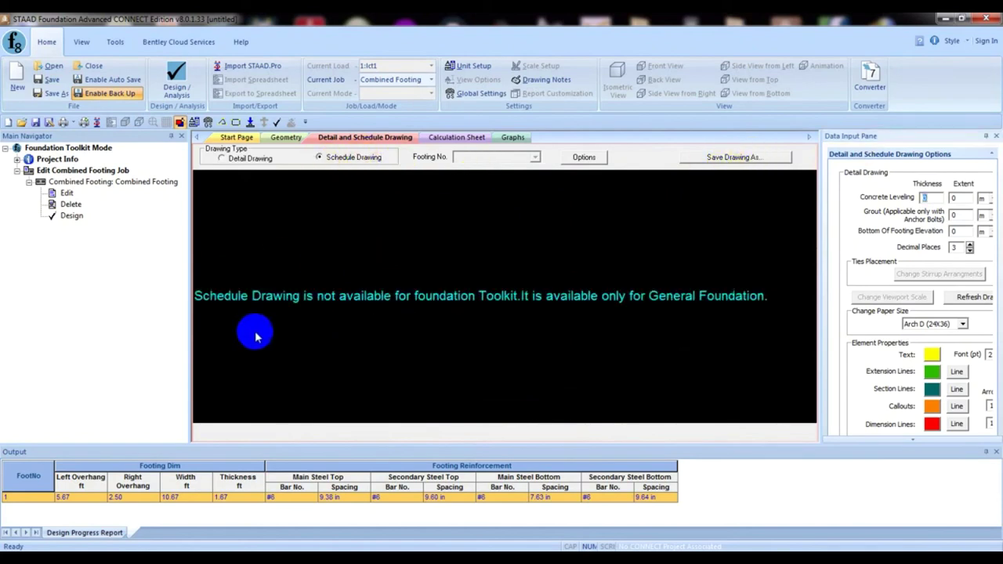
click(224, 159)
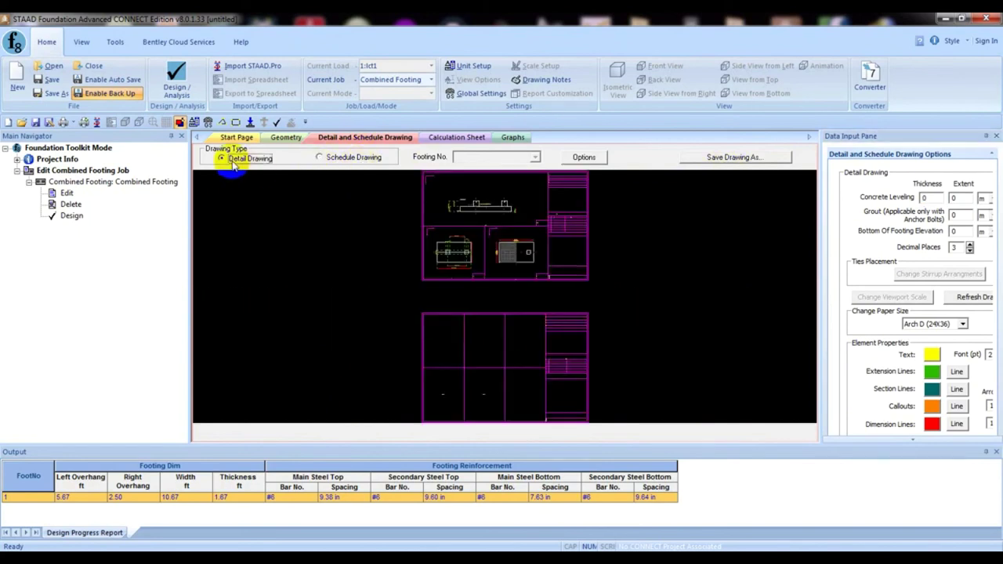